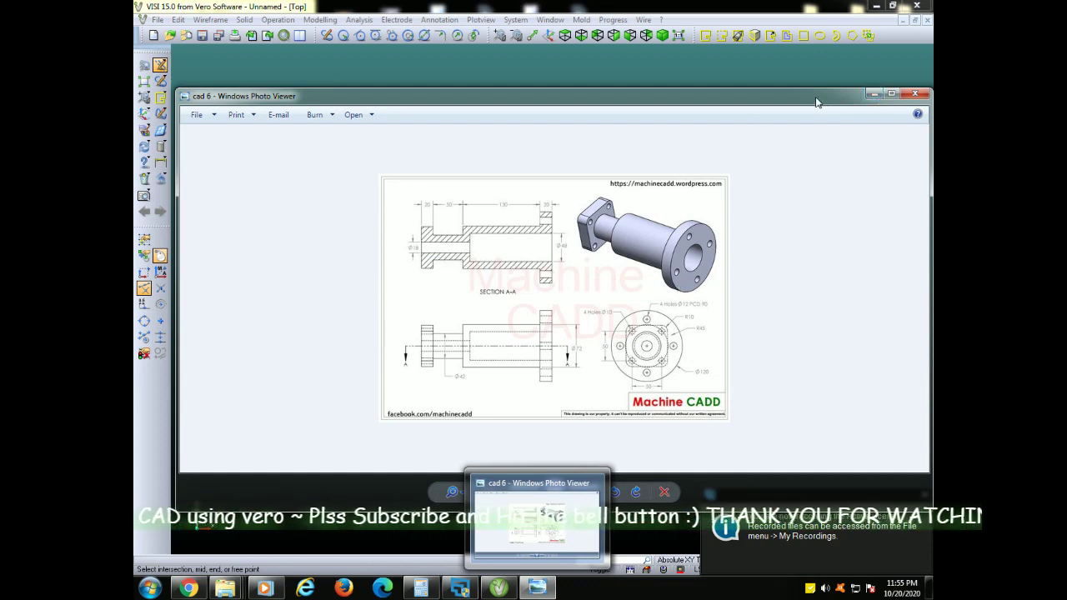
# Bring the 'cad 6' flanged bushing drawing forward, shift it right, and zoom into it.
pyautogui.click(873, 94)
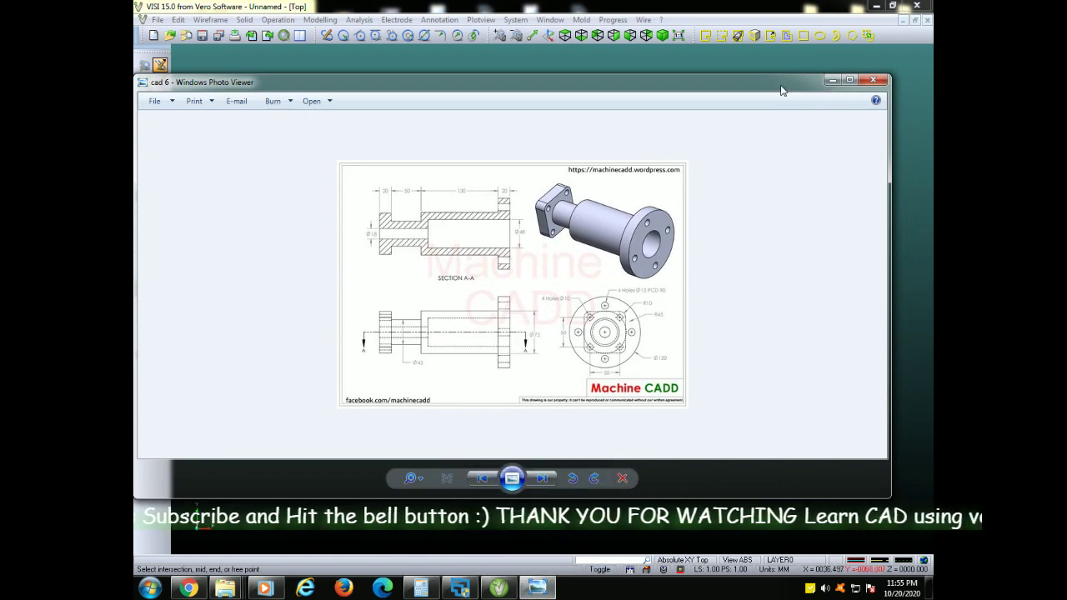
pyautogui.moveTo(781, 85); pyautogui.dragTo(808, 85)
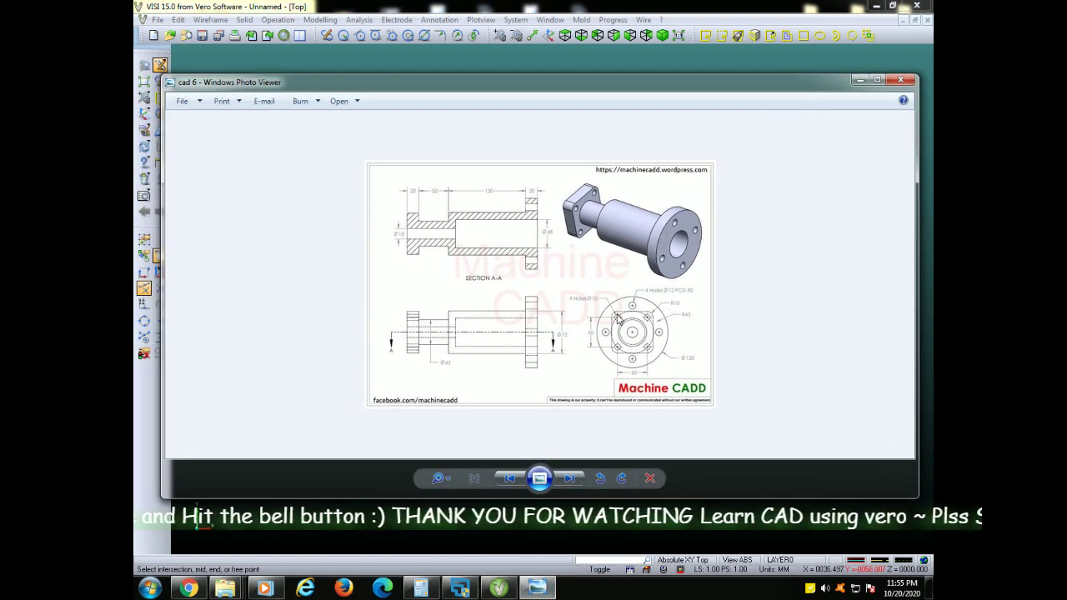
pyautogui.scroll(1, 621, 321)
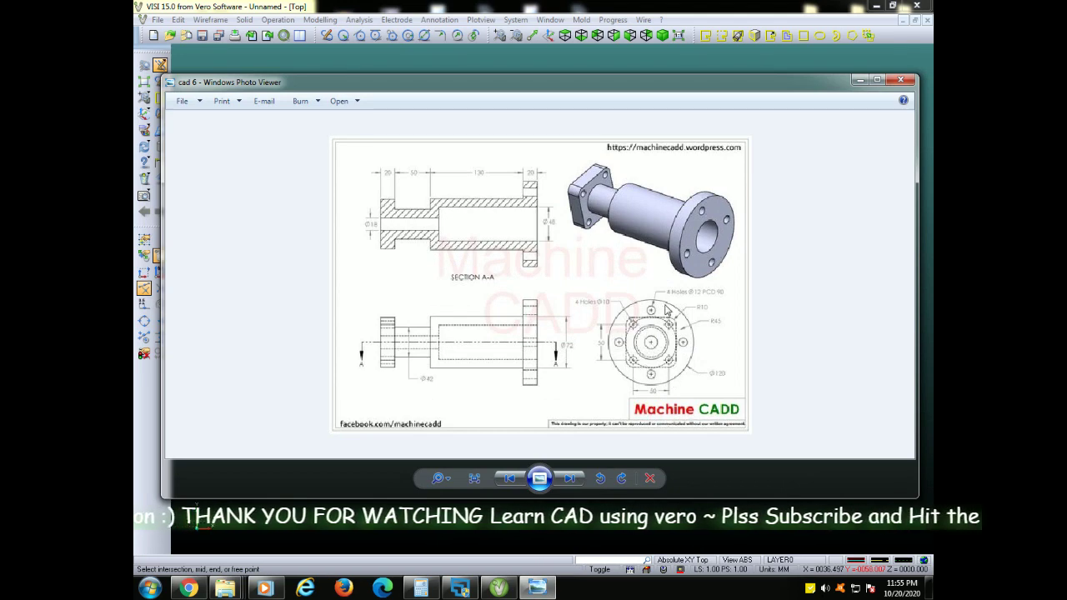
pyautogui.scroll(1, 709, 382)
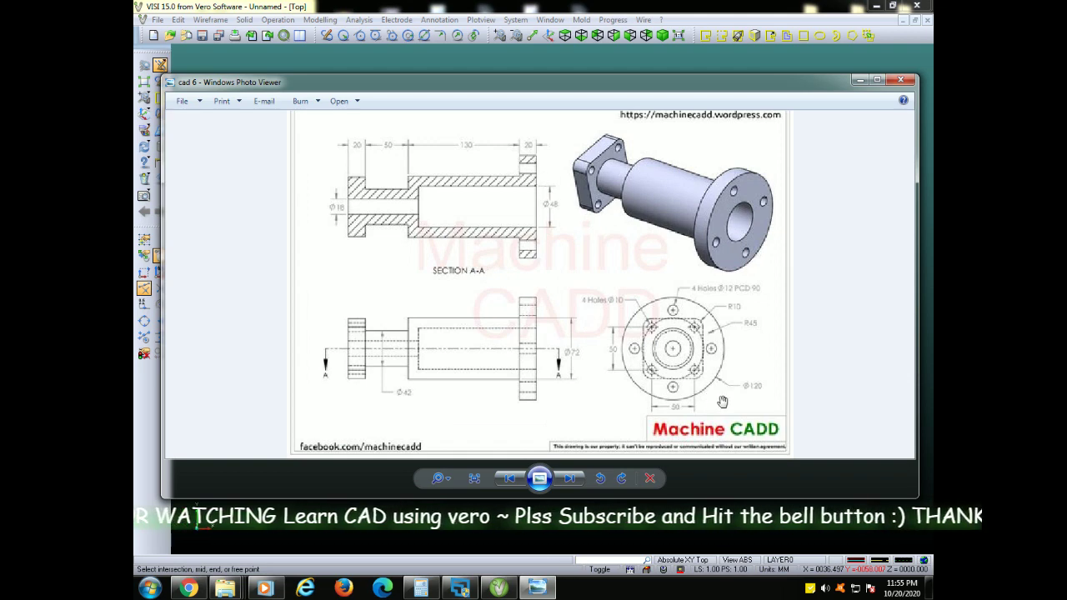
# Draw a 39 mm vertical line upward from the origin.
pyautogui.click(499, 589)
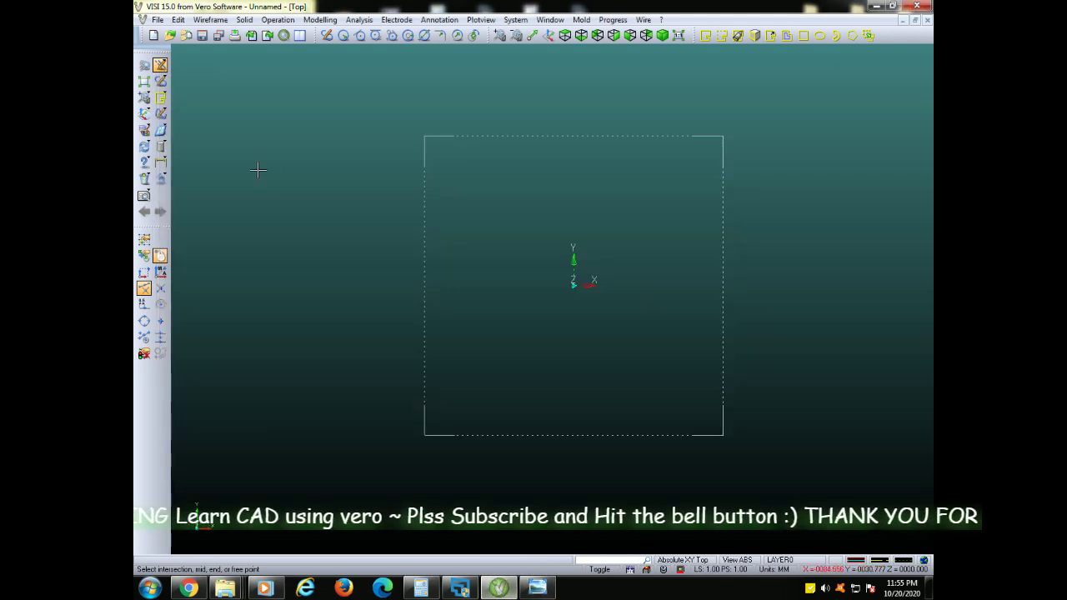
pyautogui.click(161, 145)
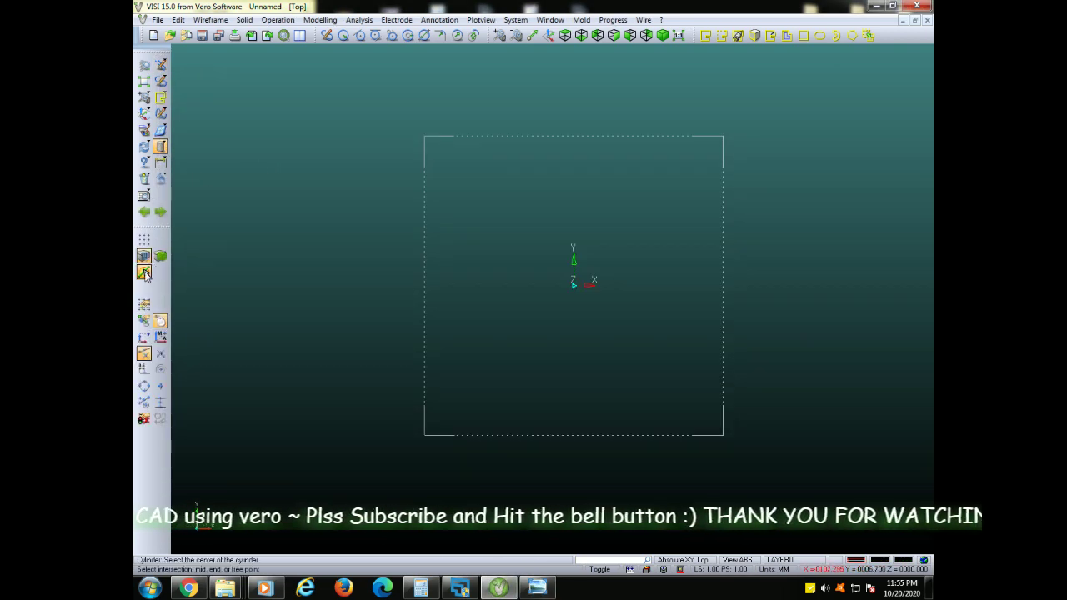
pyautogui.click(574, 284)
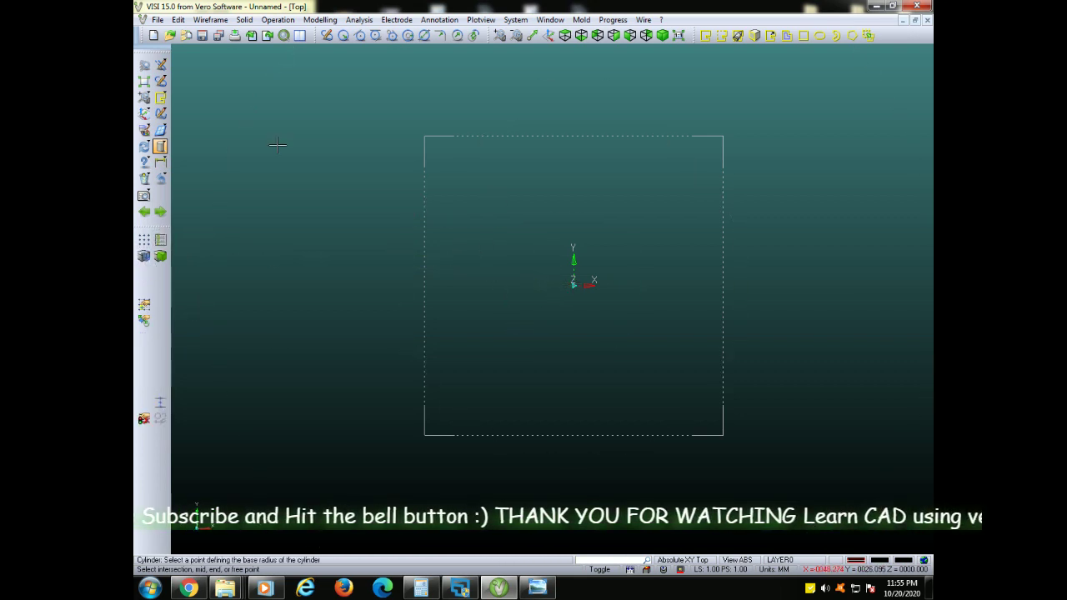
pyautogui.click(160, 64)
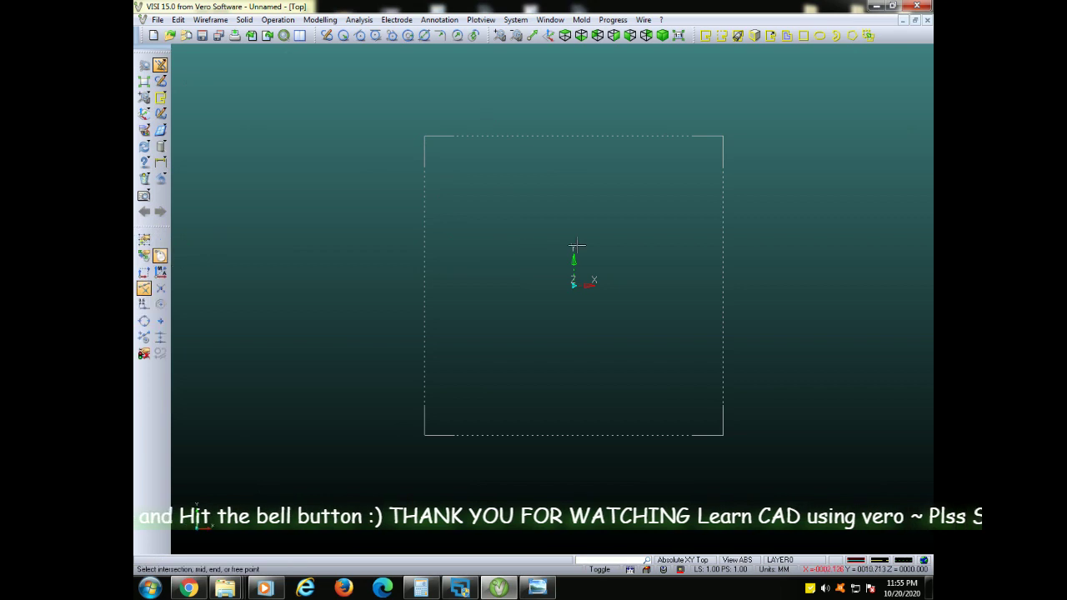
pyautogui.click(574, 284)
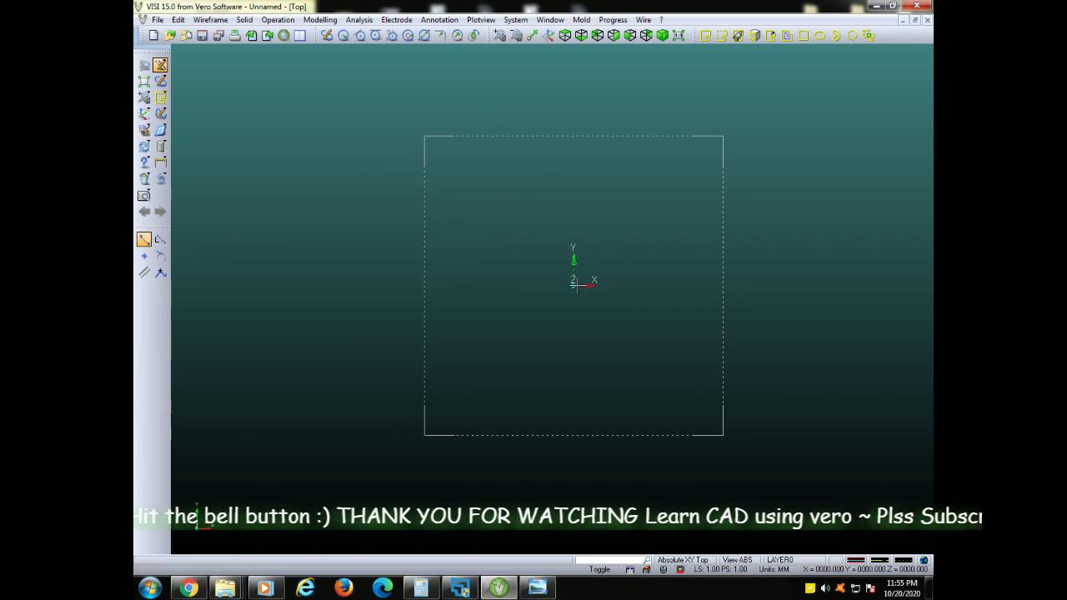
pyautogui.click(575, 137)
# Rotate a copy of the line about the origin so it points downward.
pyautogui.click(179, 19)
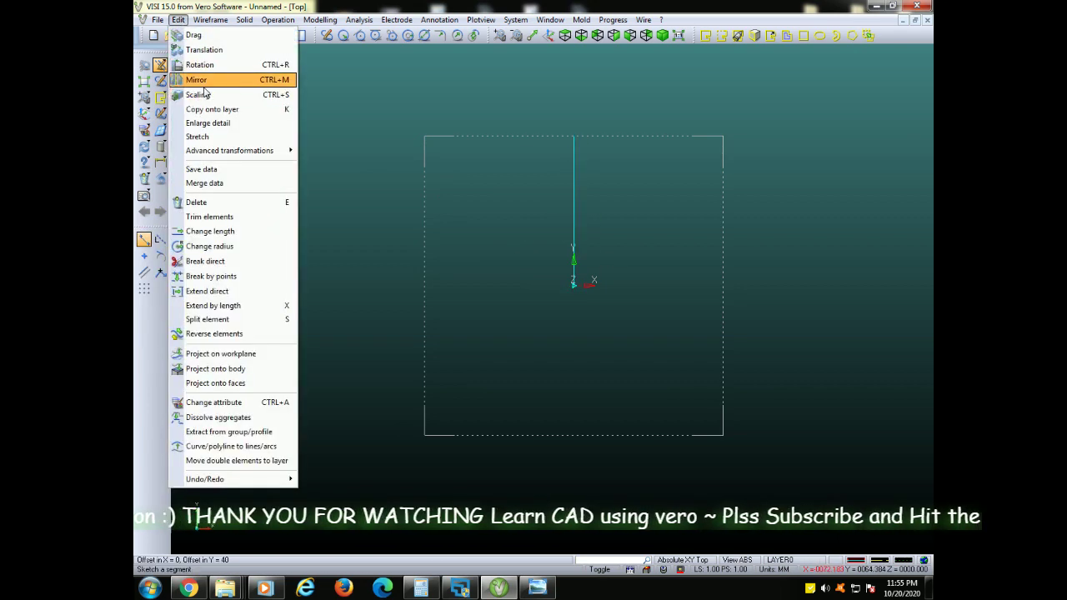
pyautogui.click(221, 65)
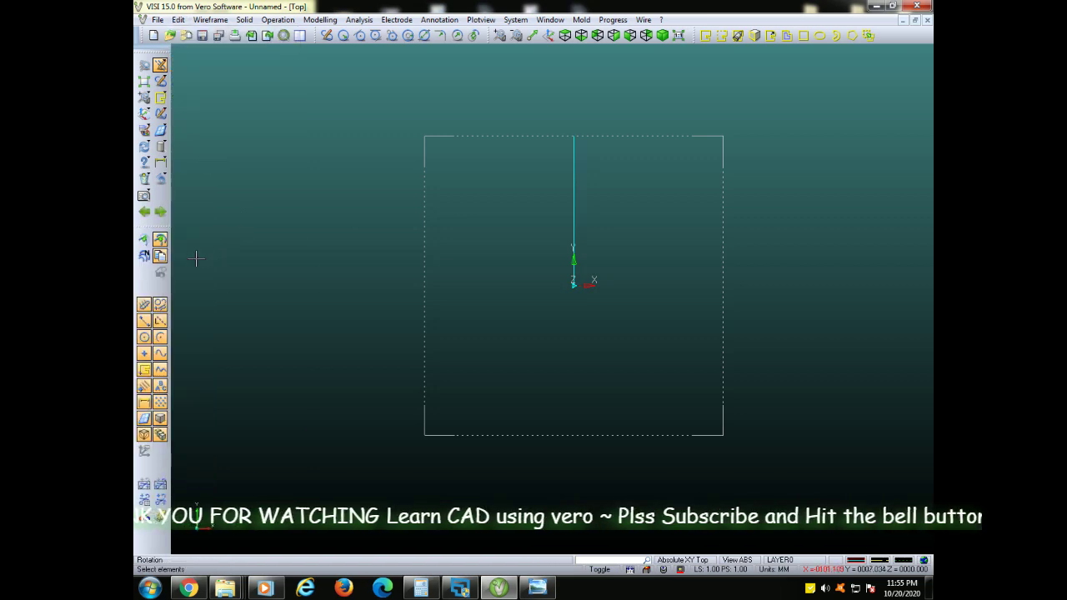
pyautogui.click(574, 238)
pyautogui.middleClick(500, 283)
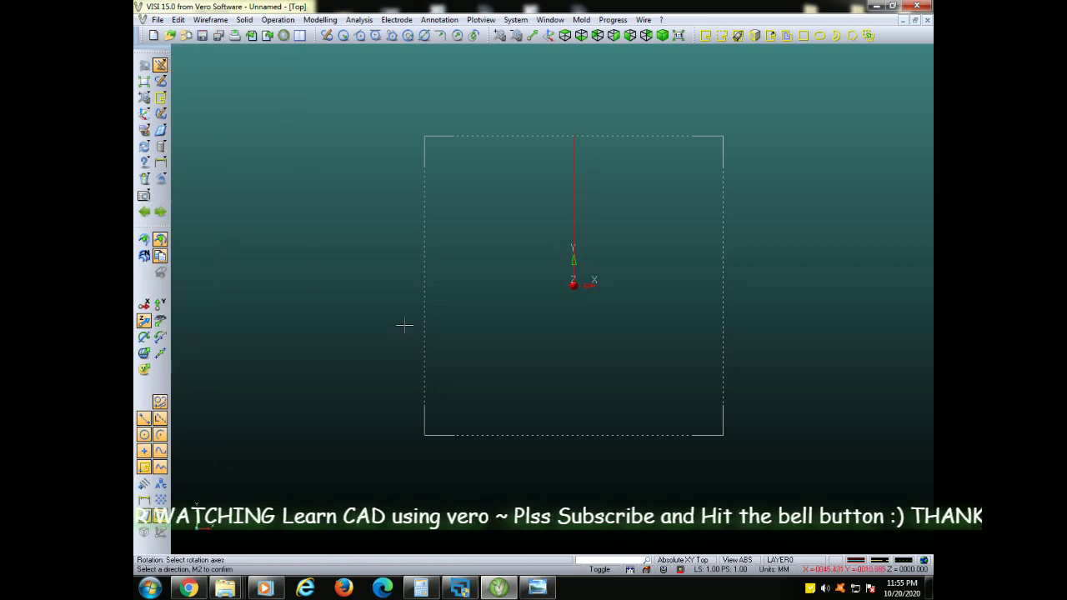
pyautogui.middleClick(613, 305)
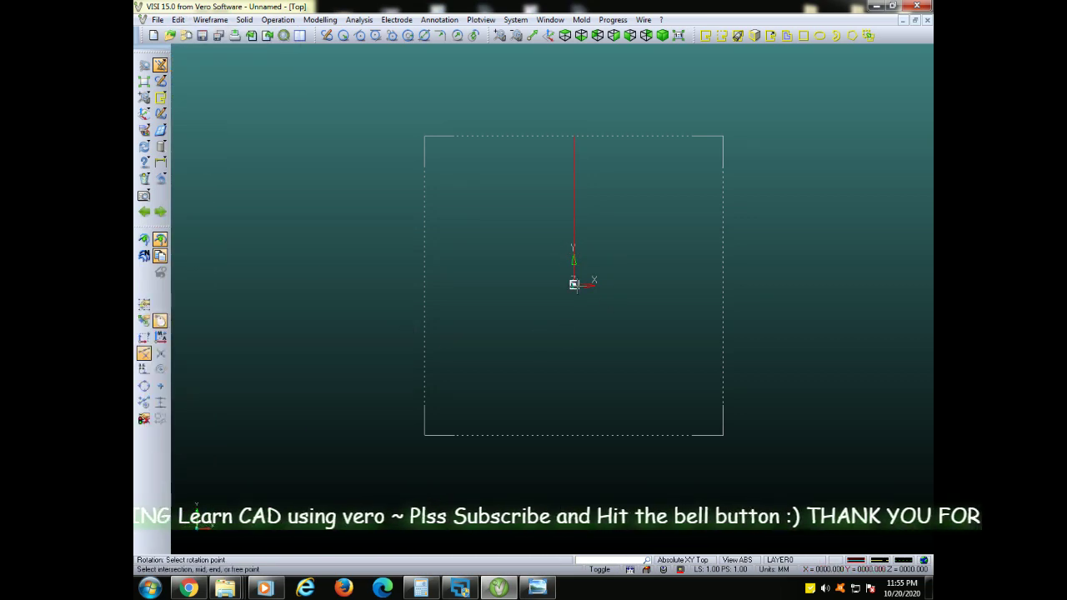
pyautogui.click(573, 284)
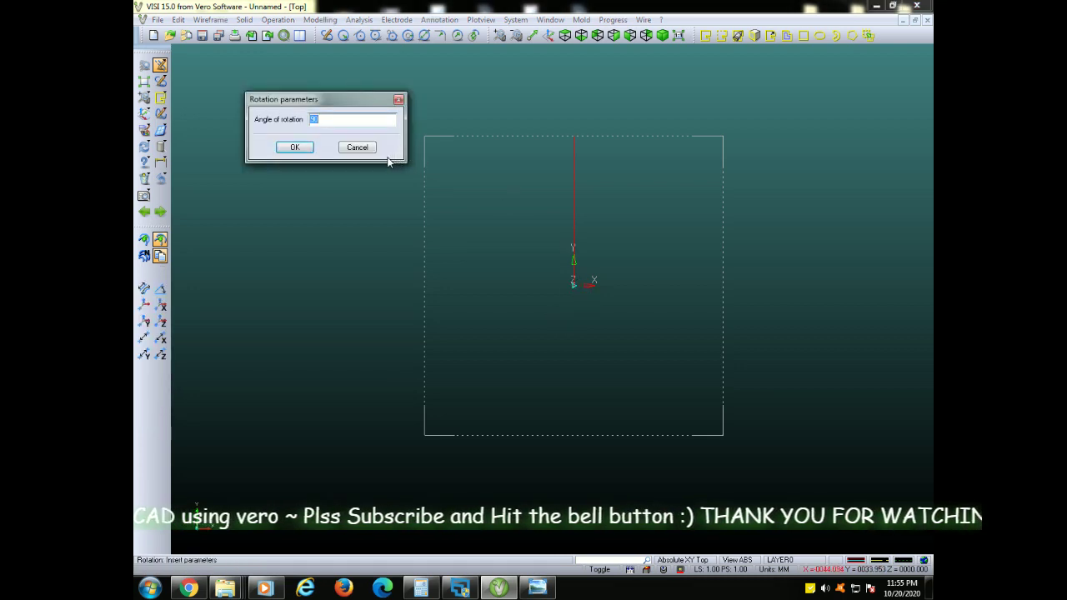
pyautogui.click(304, 148)
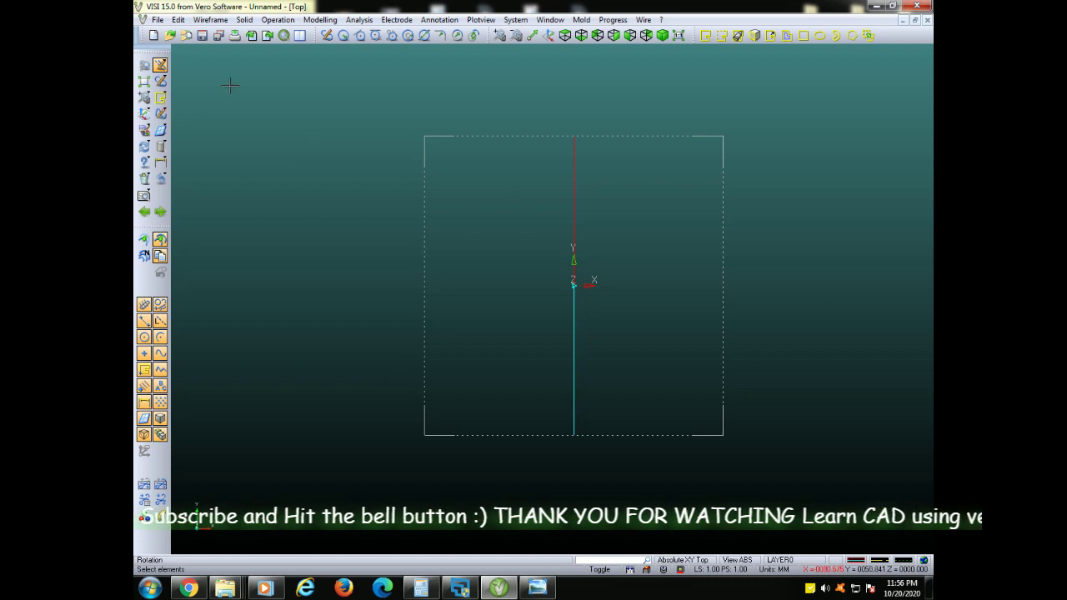
# Concatenate the two vertical halves, then rotate a horizontal copy of the line about the origin.
pyautogui.click(208, 37)
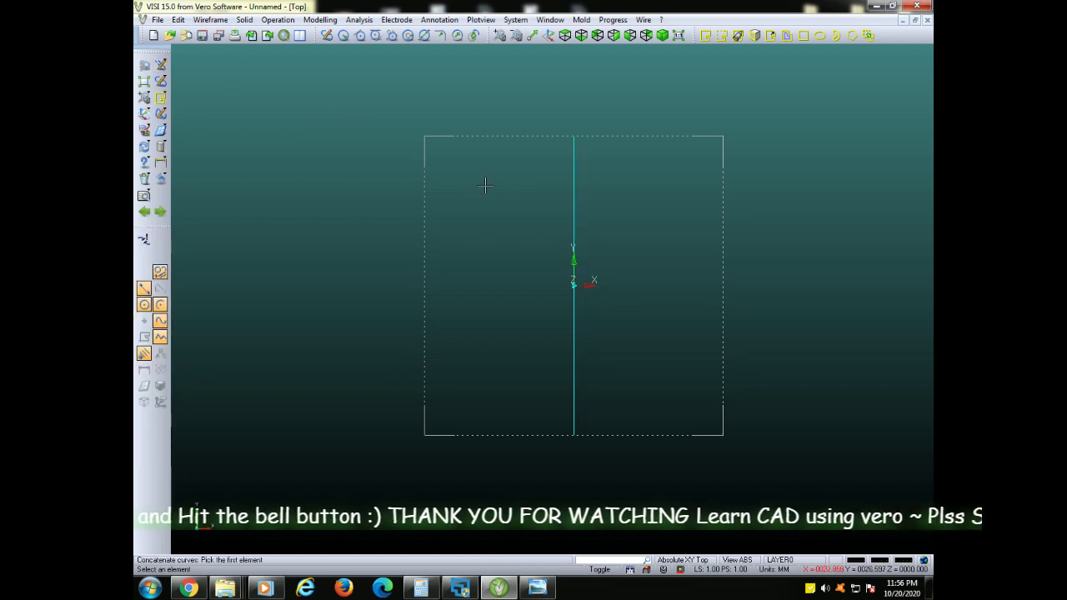
pyautogui.click(574, 209)
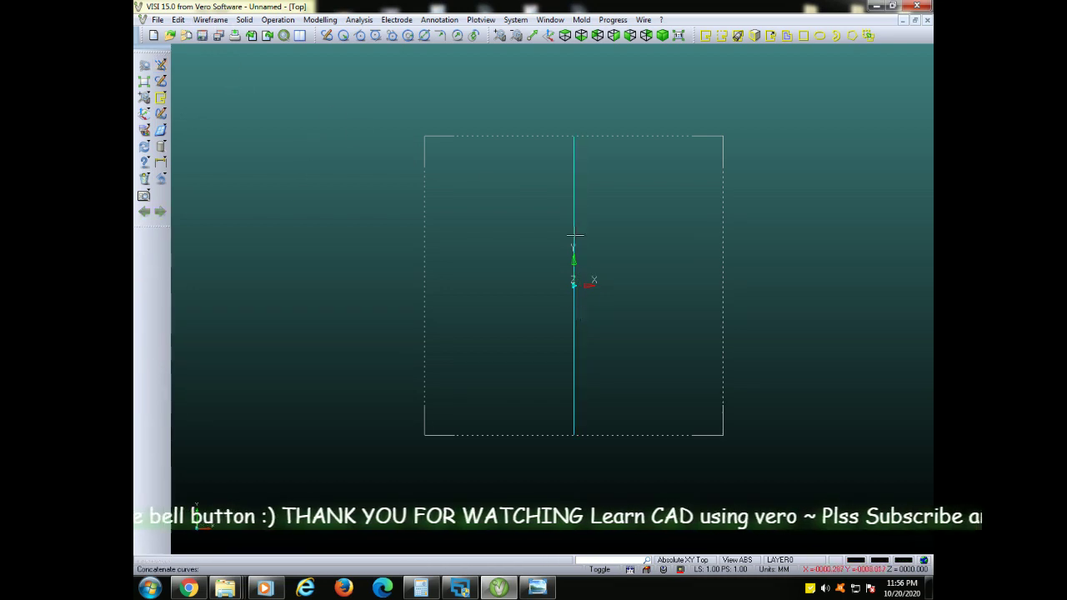
pyautogui.click(179, 19)
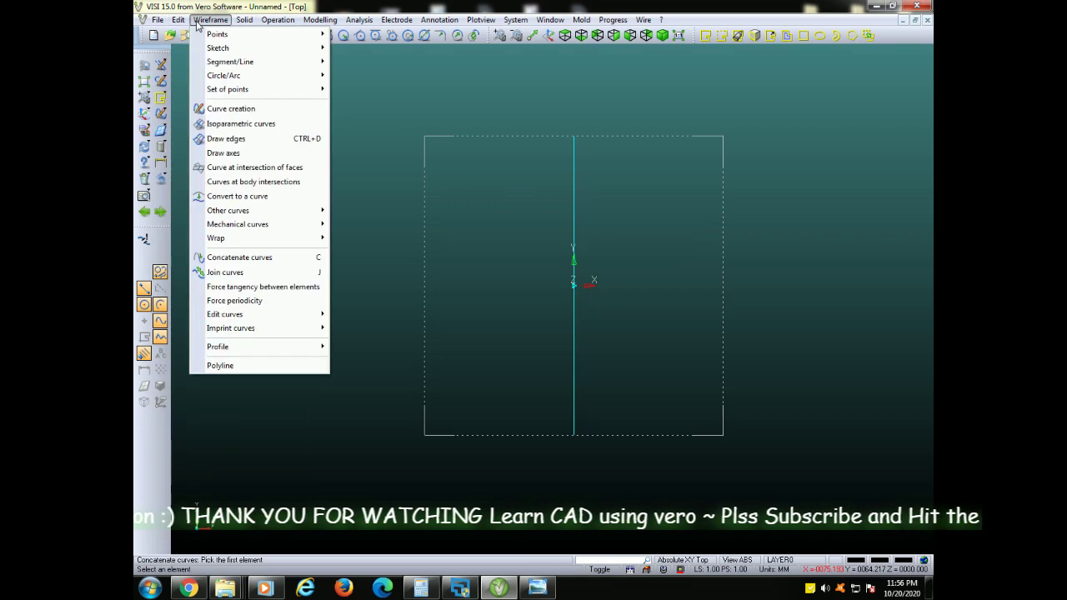
pyautogui.click(200, 65)
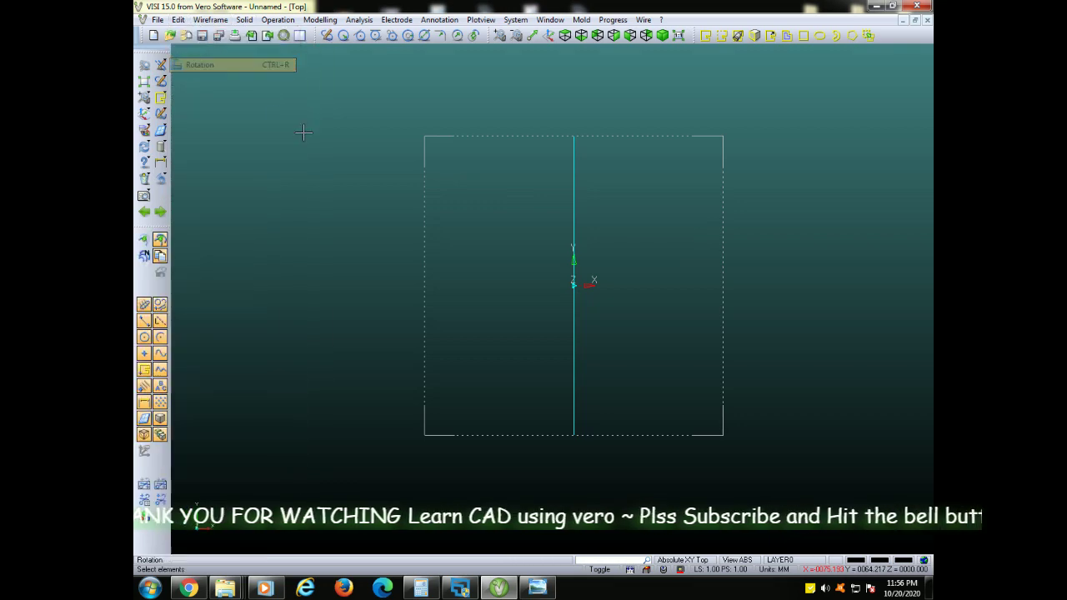
pyautogui.click(576, 234)
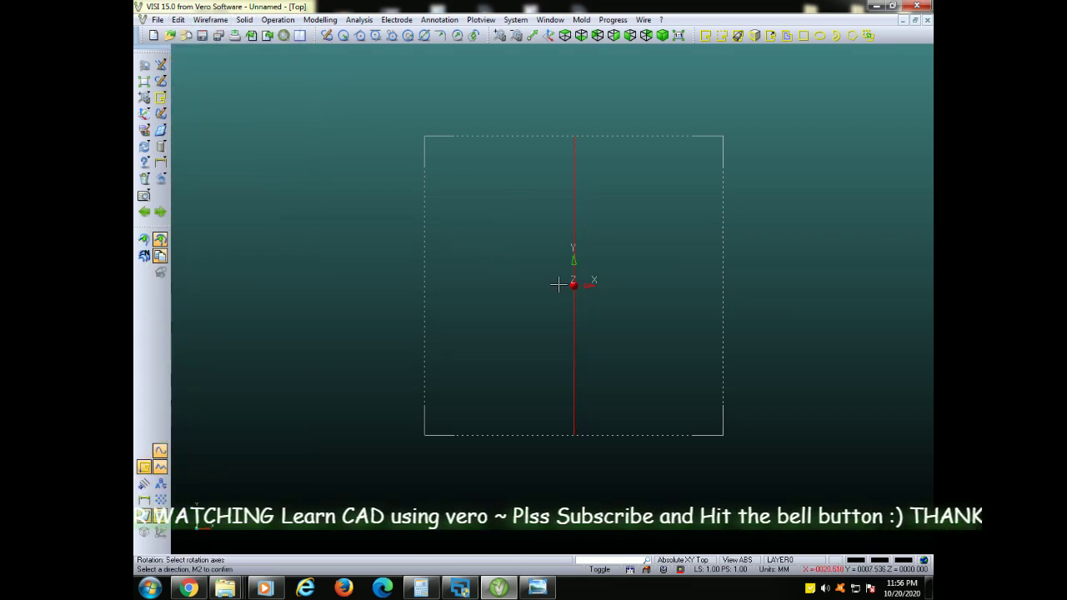
pyautogui.click(575, 284)
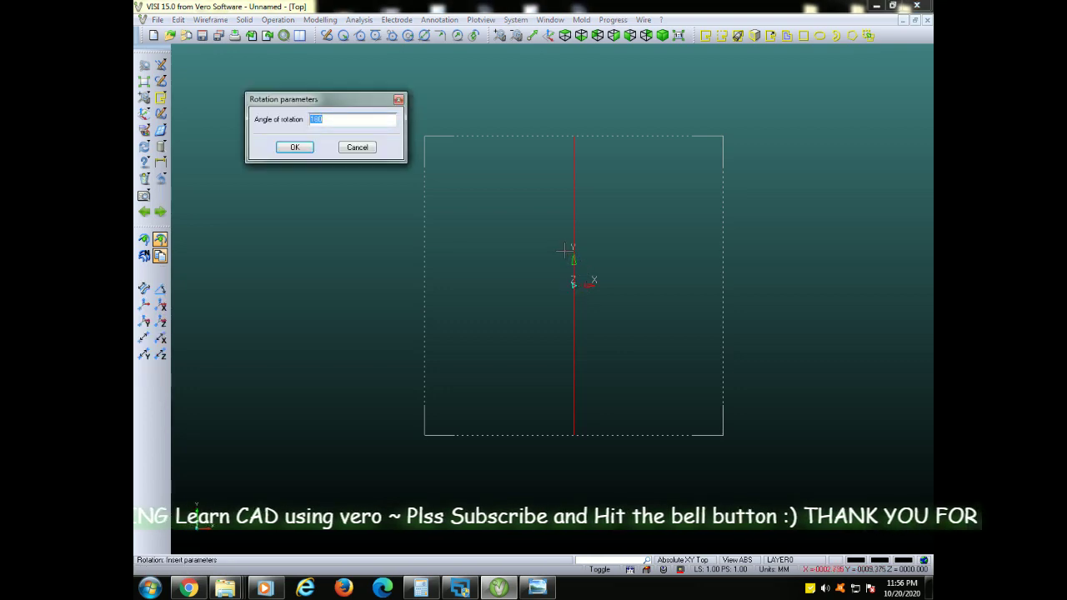
pyautogui.click(294, 148)
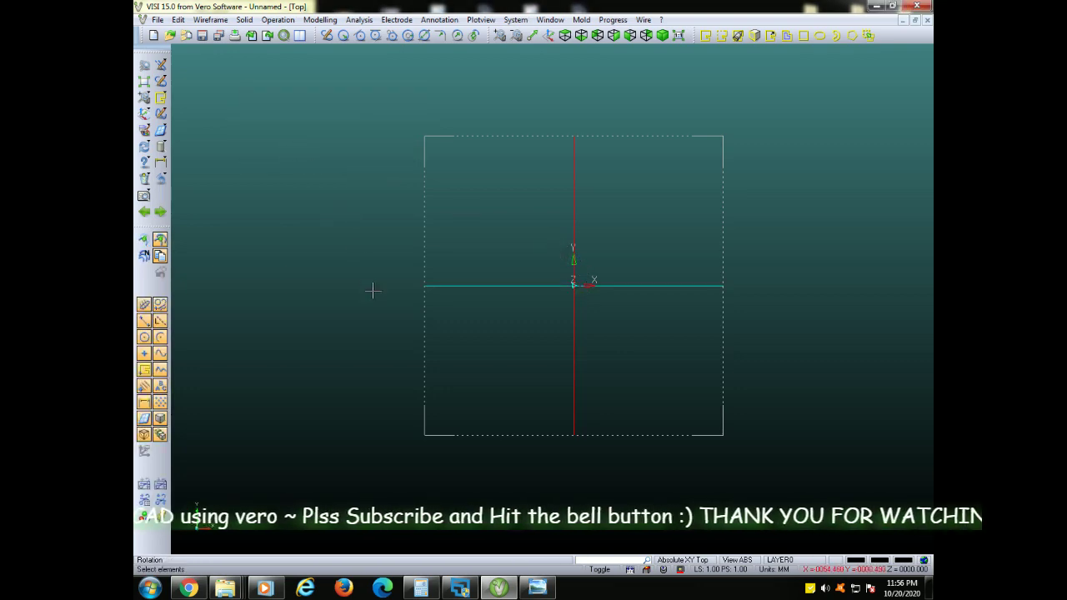
pyautogui.moveTo(373, 290); pyautogui.dragTo(368, 275, button='middle')
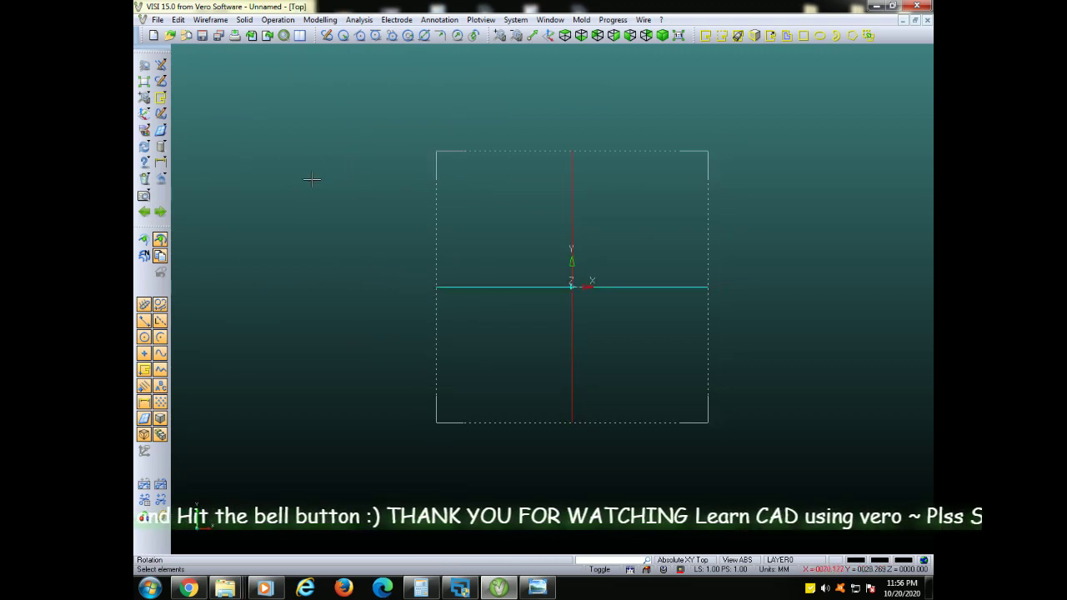
pyautogui.click(161, 146)
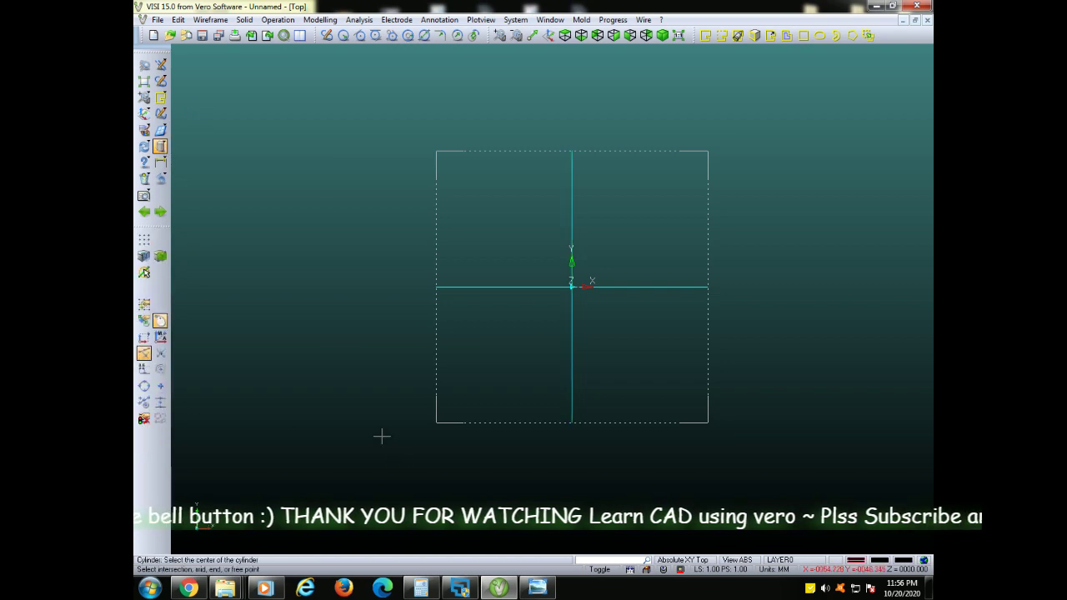
pyautogui.click(540, 588)
pyautogui.click(542, 589)
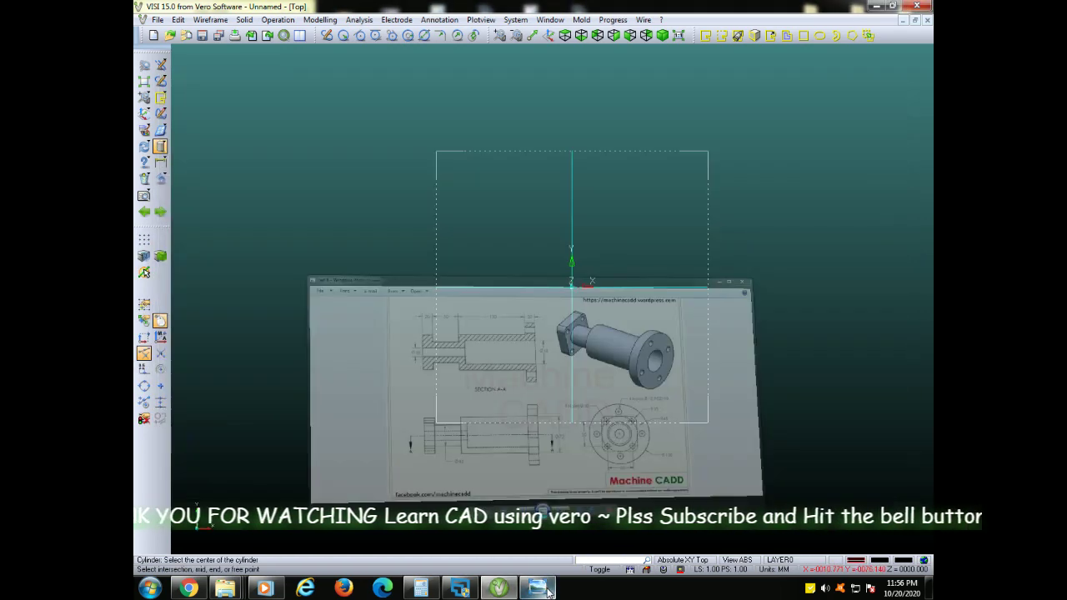
pyautogui.click(572, 286)
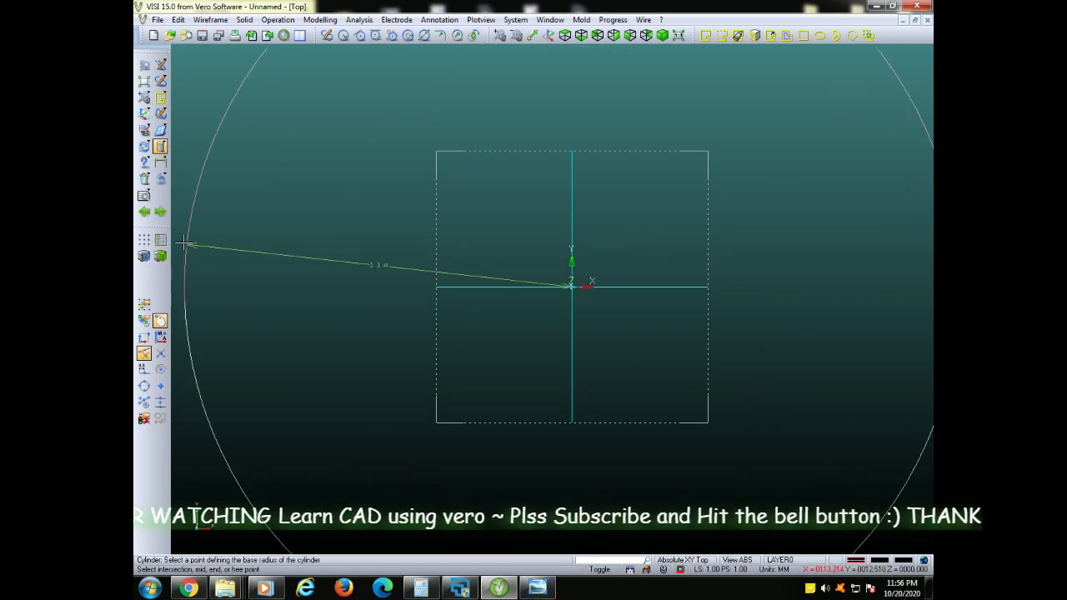
pyautogui.click(186, 240)
pyautogui.write('60')
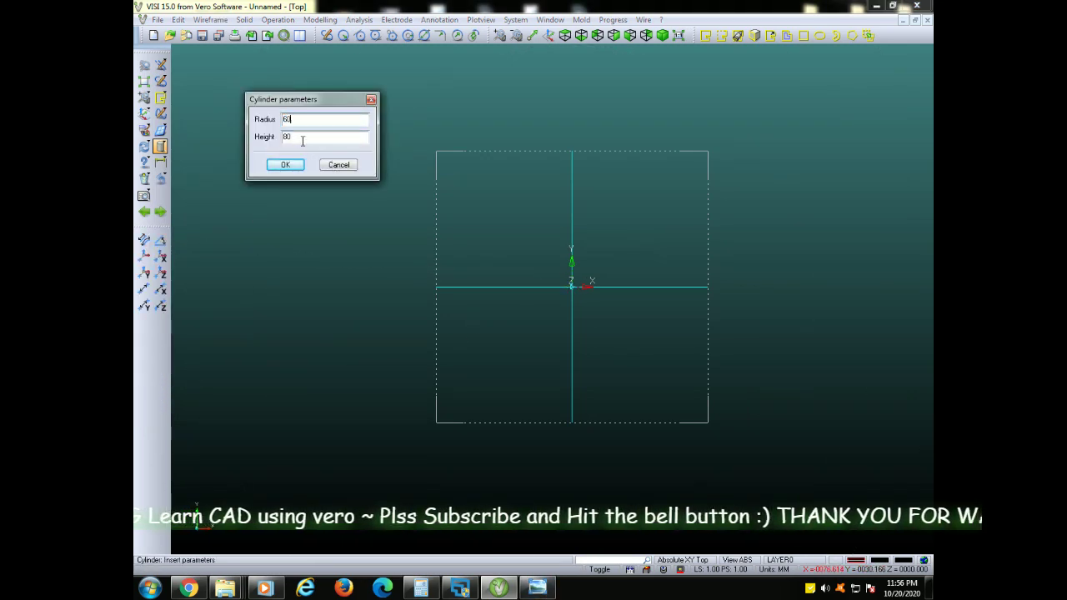
pyautogui.doubleClick(303, 137)
pyautogui.write('2')
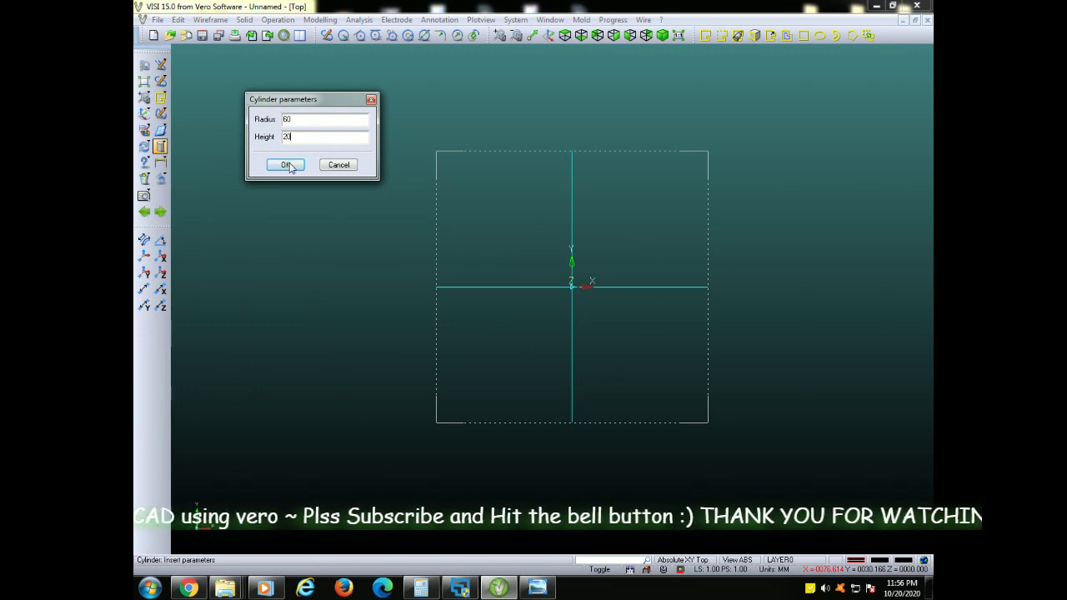
pyautogui.click(287, 165)
pyautogui.moveTo(328, 312)
pyautogui.keyDown('shift'); pyautogui.mouseDown(button='middle')
pyautogui.moveTo(329, 242)
pyautogui.moveTo(374, 245)
pyautogui.mouseUp(button='middle'); pyautogui.keyUp('shift')
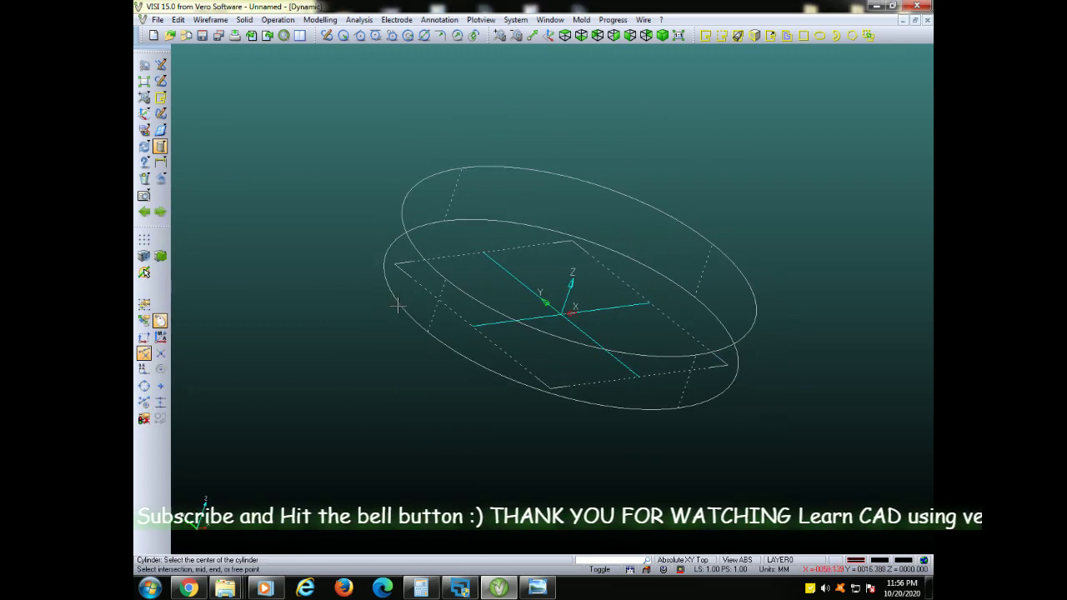
pyautogui.scroll(-1, 398, 306)
pyautogui.moveTo(400, 317); pyautogui.dragTo(408, 394, button='middle')
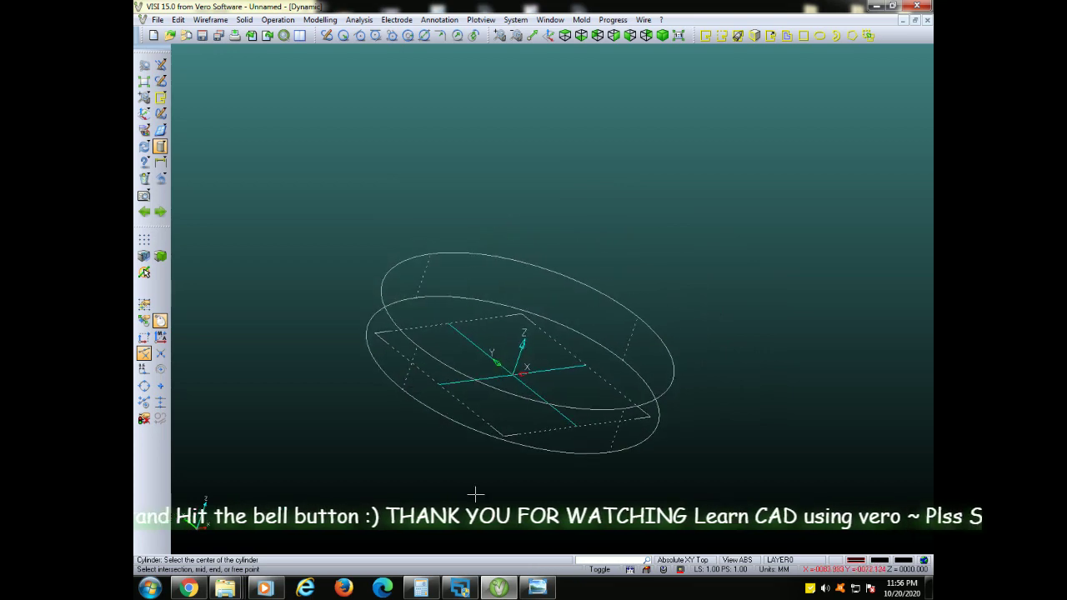
pyautogui.click(537, 588)
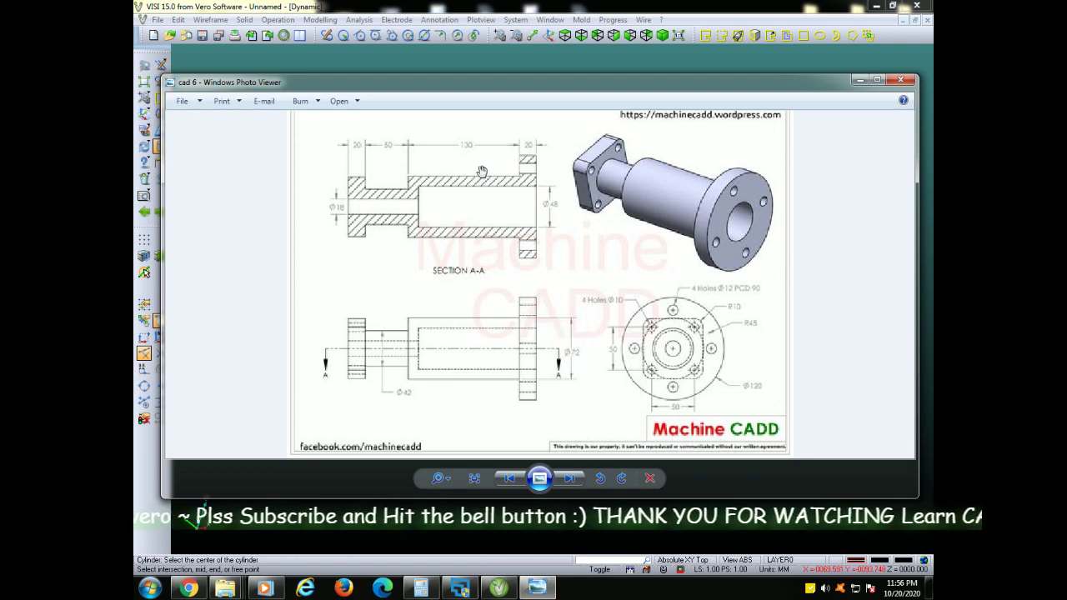
pyautogui.scroll(1, 482, 172)
pyautogui.scroll(-2, 456, 182)
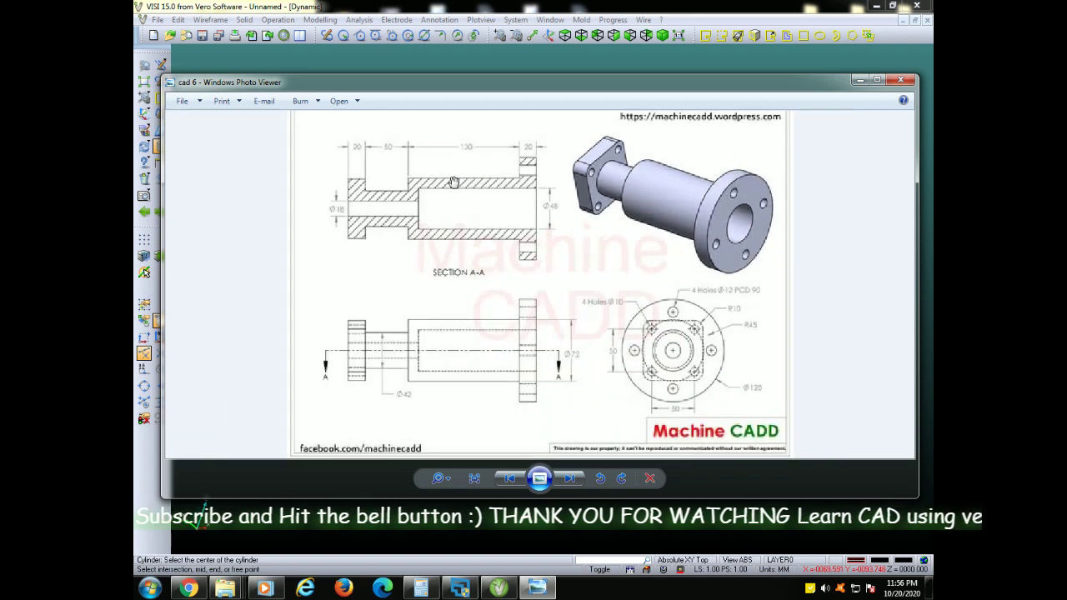
pyautogui.scroll(-1, 457, 182)
pyautogui.click(498, 588)
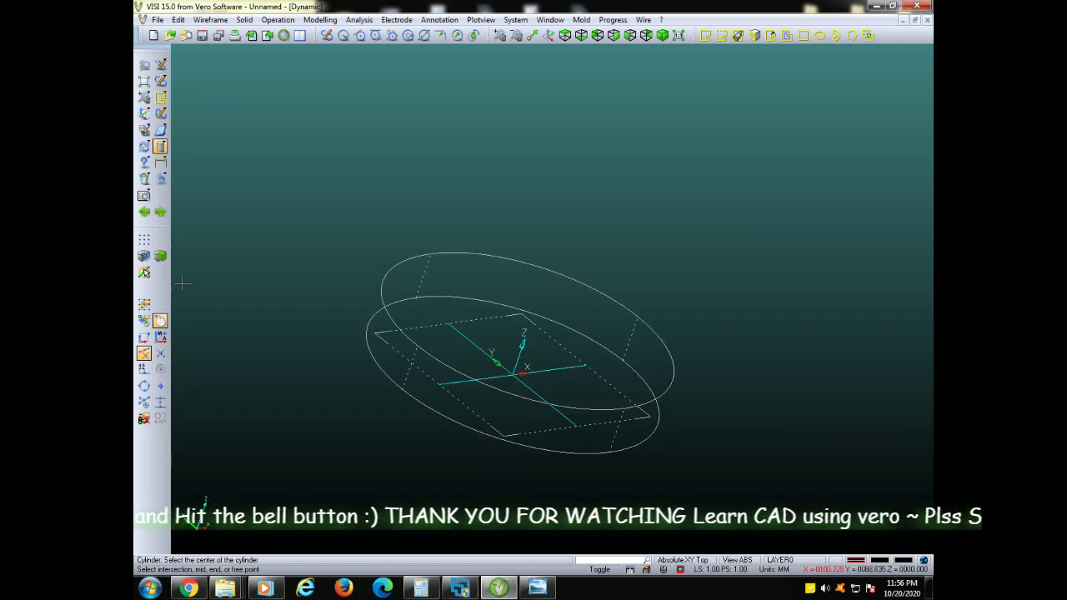
# Create a radius 36, height 130 cylinder centred at the origin on the flange disc.
pyautogui.click(165, 374)
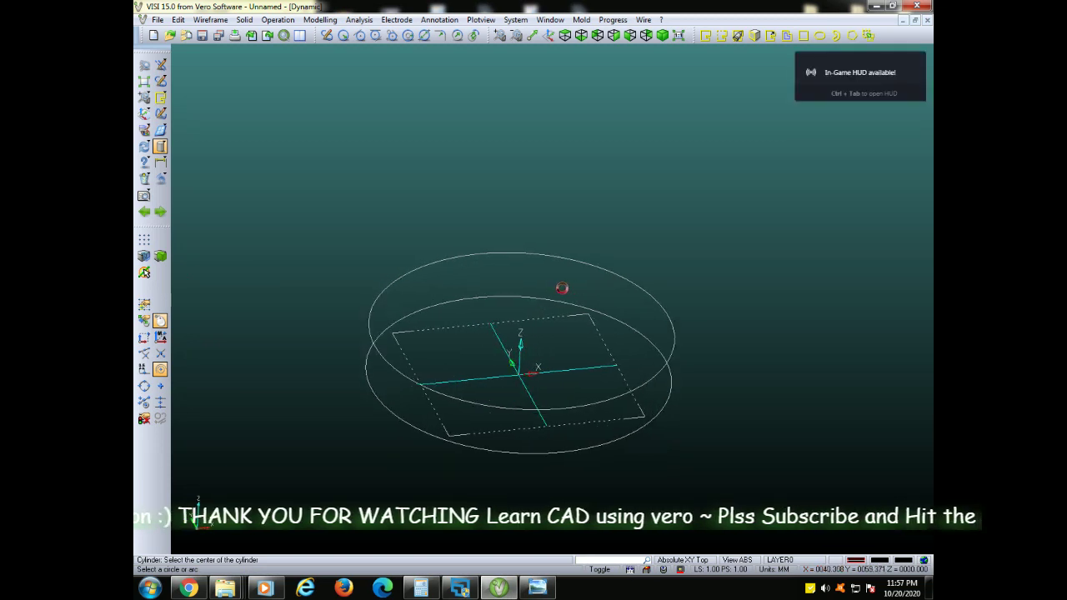
pyautogui.moveTo(608, 288)
pyautogui.mouseDown(button='middle')
pyautogui.moveTo(398, 336)
pyautogui.moveTo(433, 325)
pyautogui.mouseUp(button='middle')
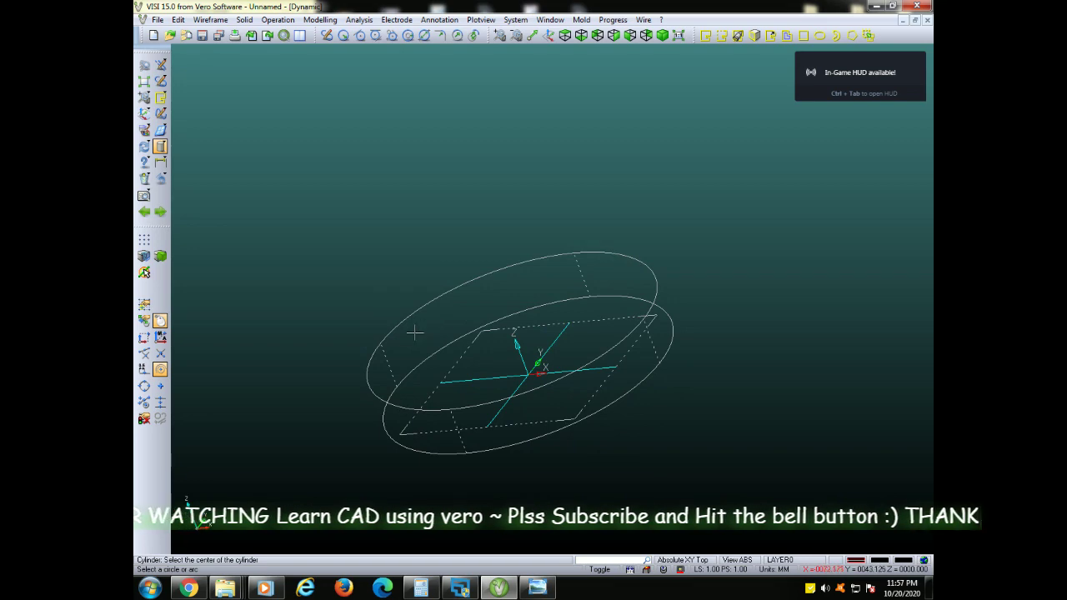
pyautogui.click(511, 332)
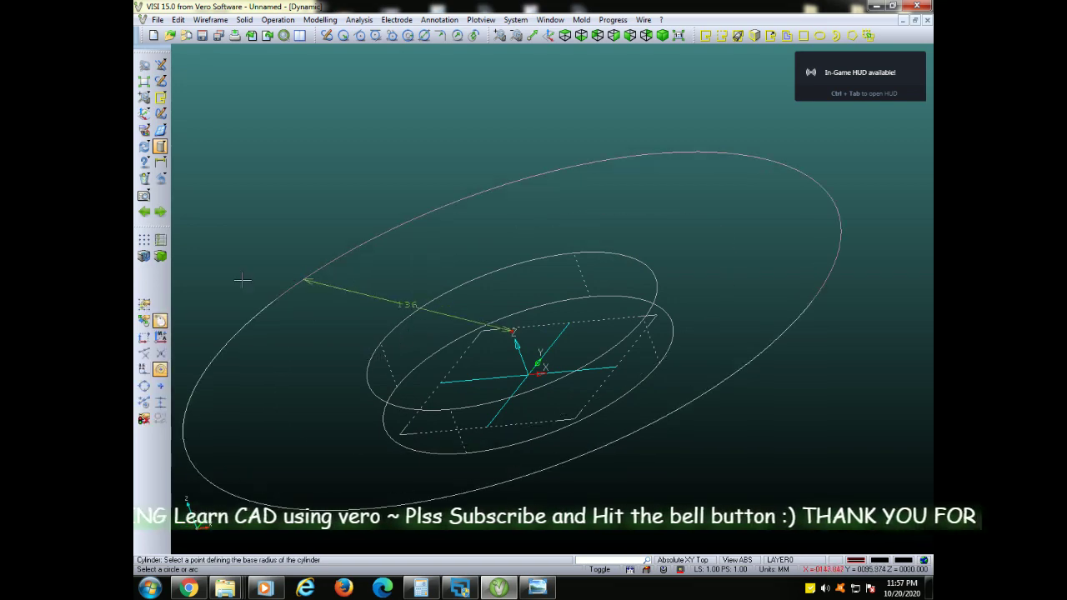
pyautogui.click(163, 242)
pyautogui.write('36')
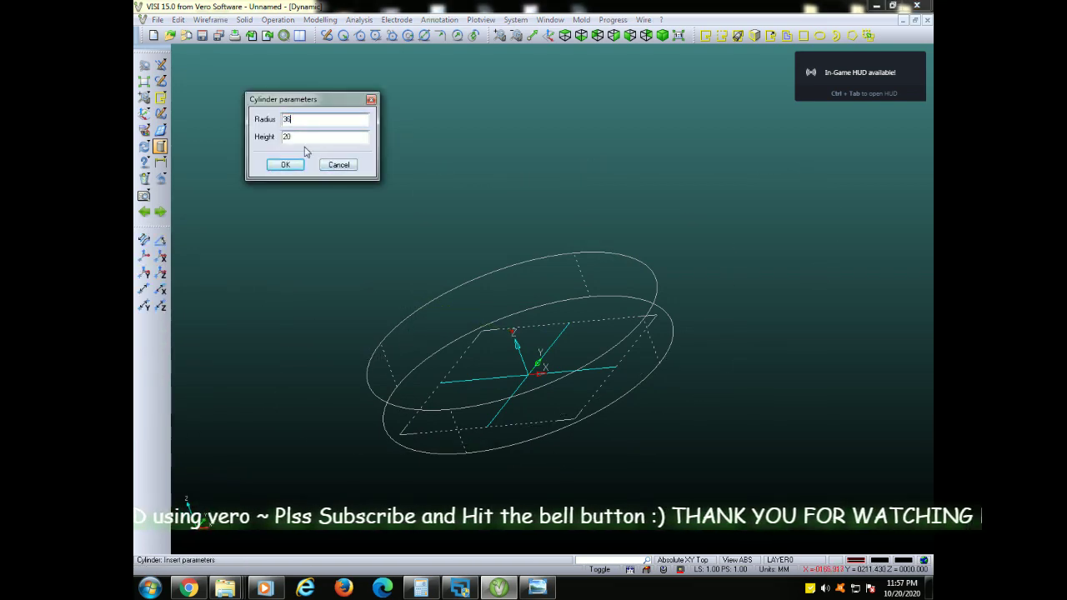
pyautogui.press('Tab')
pyautogui.write('130')
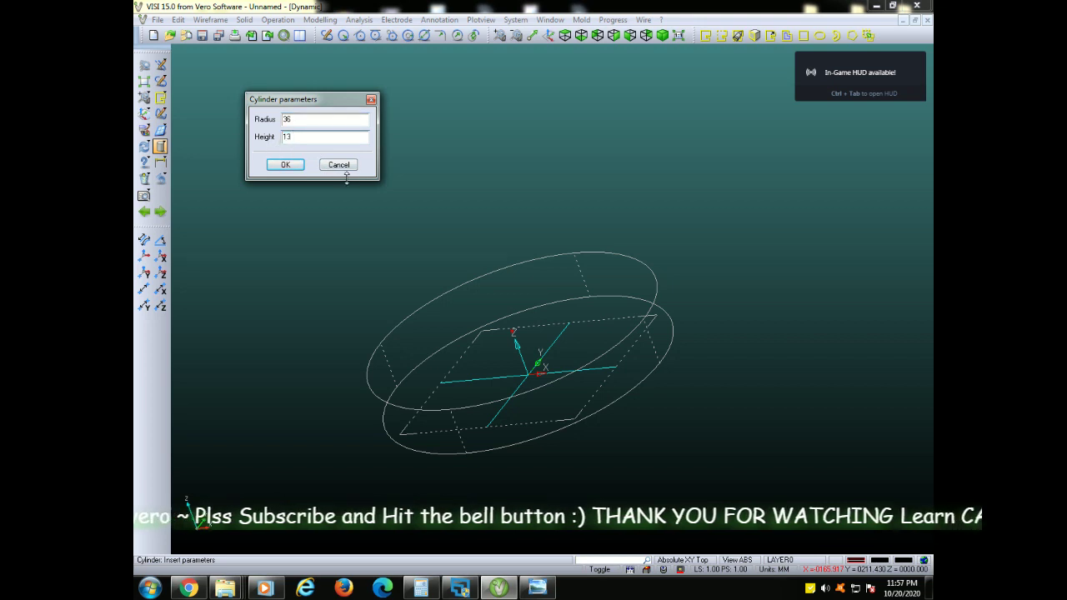
pyautogui.click(285, 165)
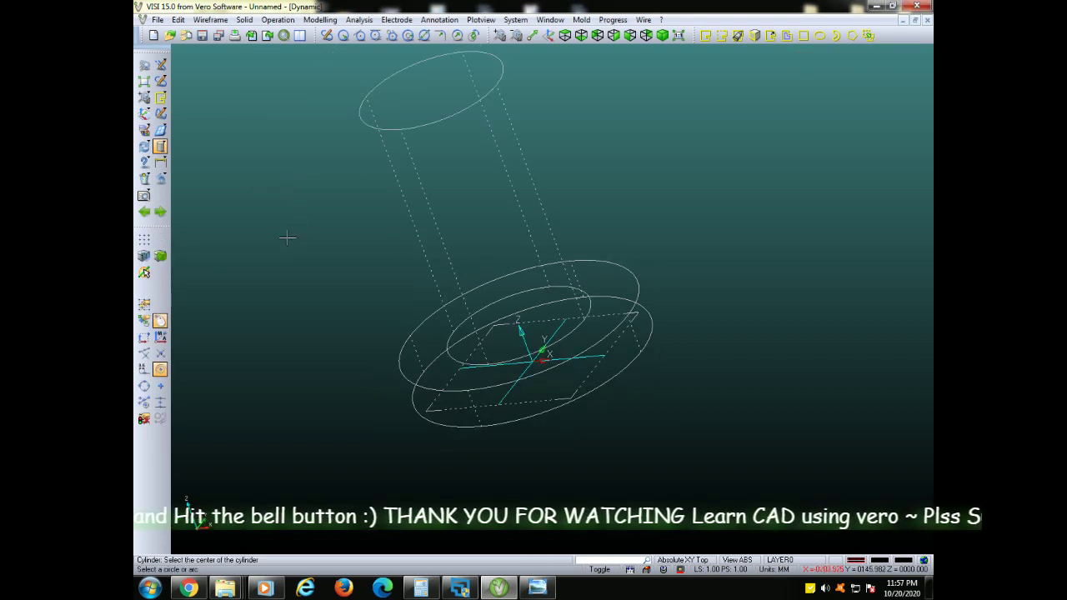
pyautogui.moveTo(308, 226)
pyautogui.mouseDown(button='middle')
pyautogui.moveTo(348, 306)
pyautogui.moveTo(436, 283)
pyautogui.moveTo(417, 289)
pyautogui.moveTo(425, 280)
pyautogui.mouseUp(button='middle')
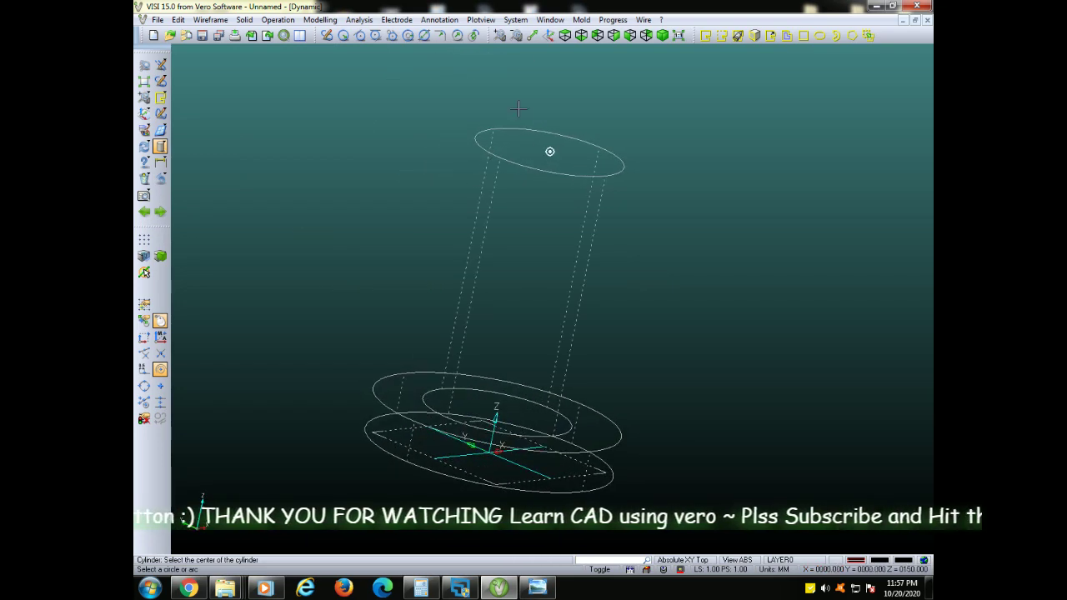
pyautogui.click(514, 19)
# Inspect the part shaded, switch back to wireframe, and bring up the reference drawing.
pyautogui.click(633, 240)
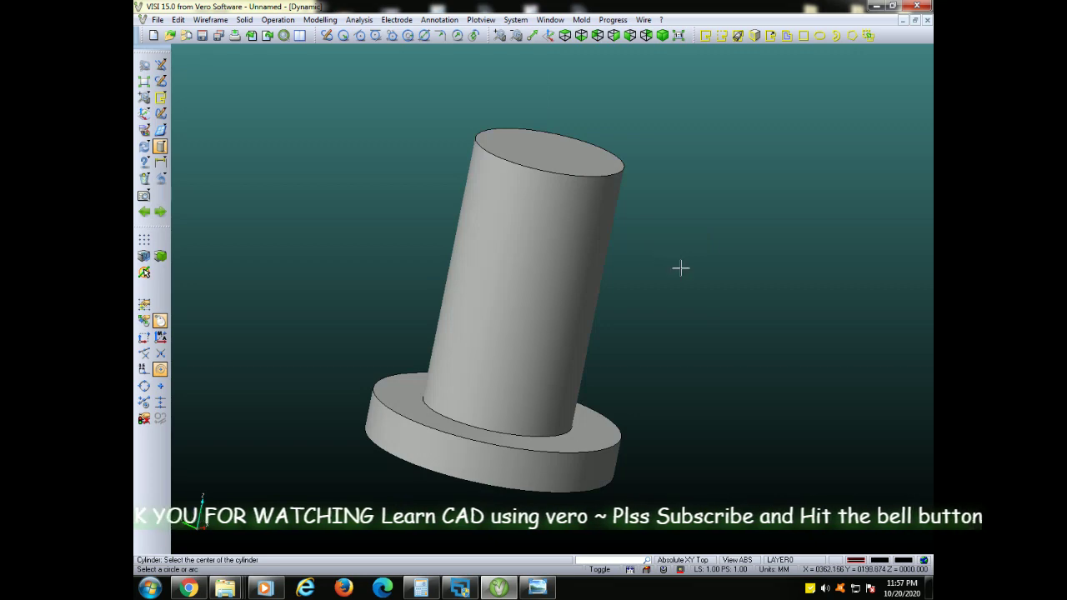
pyautogui.moveTo(681, 266)
pyautogui.keyDown('shift'); pyautogui.mouseDown(button='middle')
pyautogui.moveTo(651, 205)
pyautogui.moveTo(553, 246)
pyautogui.moveTo(583, 249)
pyautogui.mouseUp(button='middle'); pyautogui.keyUp('shift')
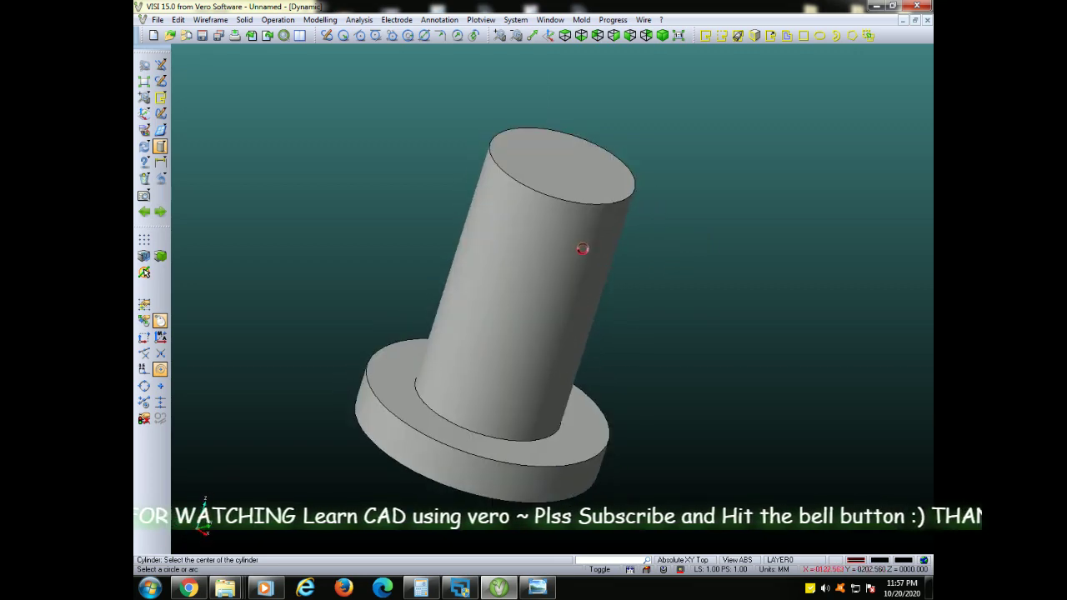
pyautogui.click(516, 19)
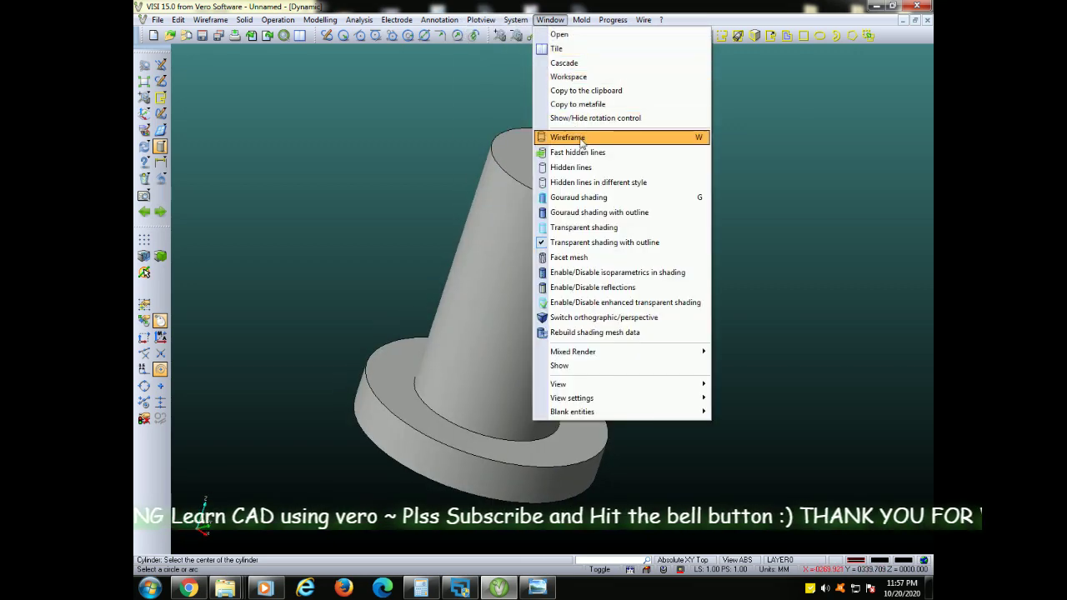
pyautogui.click(582, 138)
pyautogui.keyDown('shift'); pyautogui.moveTo(686, 236); pyautogui.dragTo(612, 231, button='middle'); pyautogui.keyUp('shift')
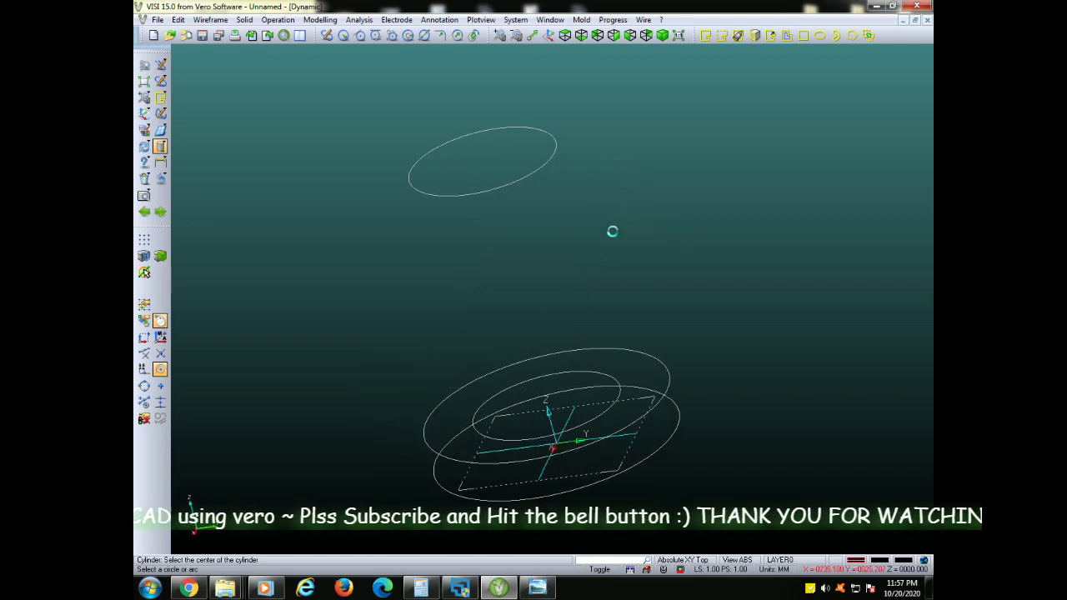
pyautogui.click(538, 587)
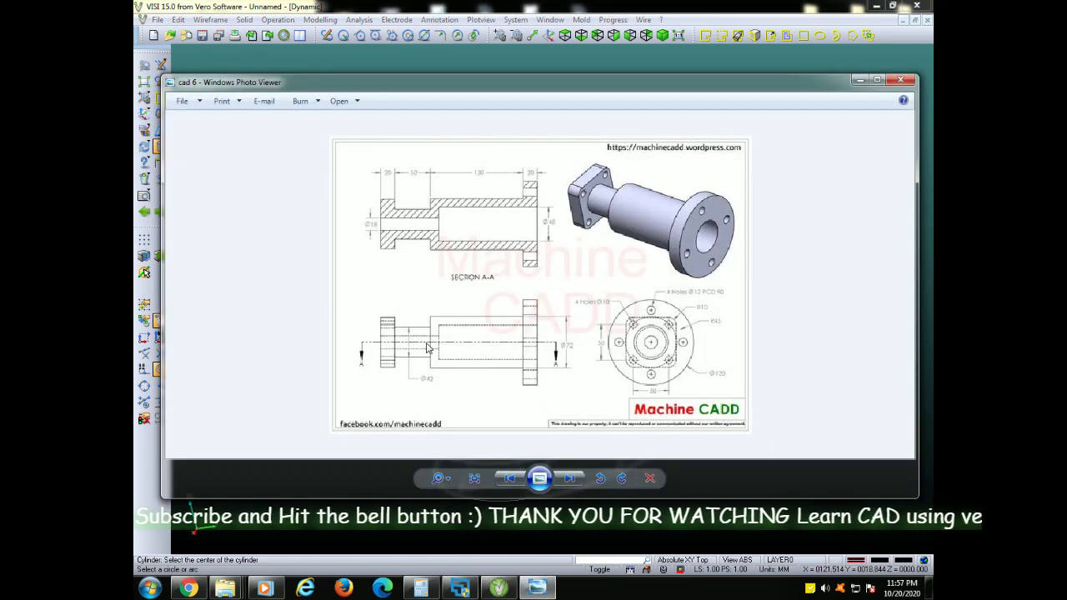
# Zoom in and out on the drawing's section view, then return to the VISI model.
pyautogui.scroll(2, 432, 386)
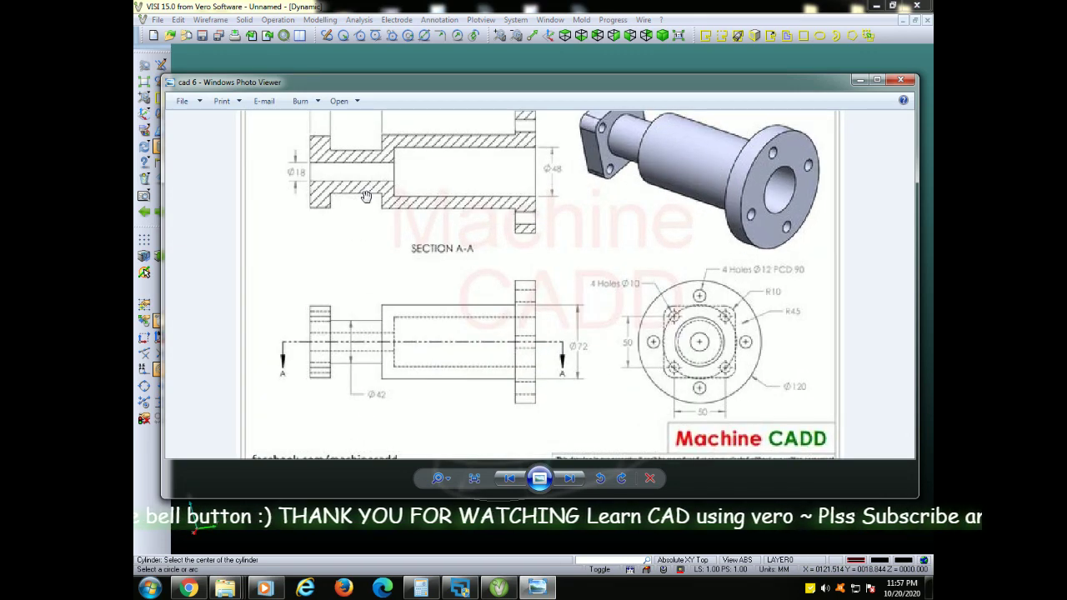
pyautogui.scroll(-1, 367, 198)
pyautogui.scroll(-1, 391, 186)
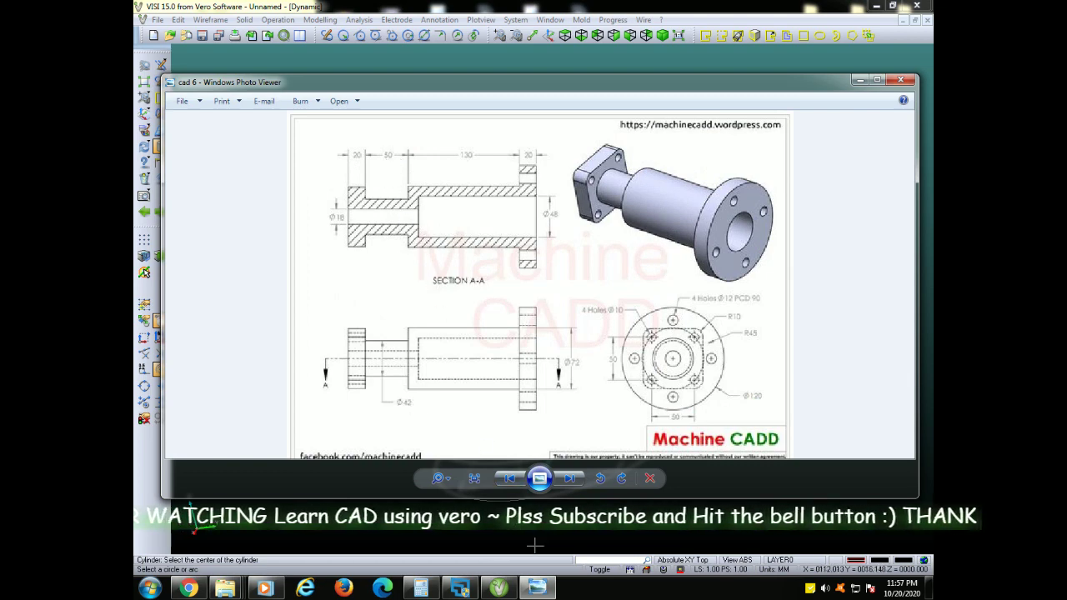
pyautogui.click(499, 588)
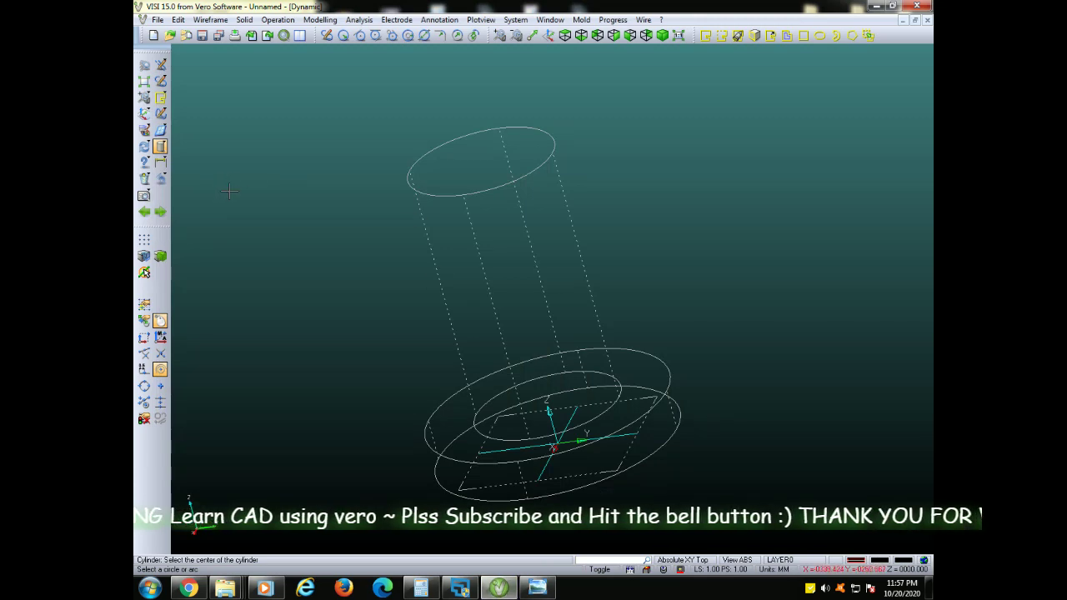
# Stack a radius 21 cylinder centred on the tall cylinder's top face.
pyautogui.click(443, 151)
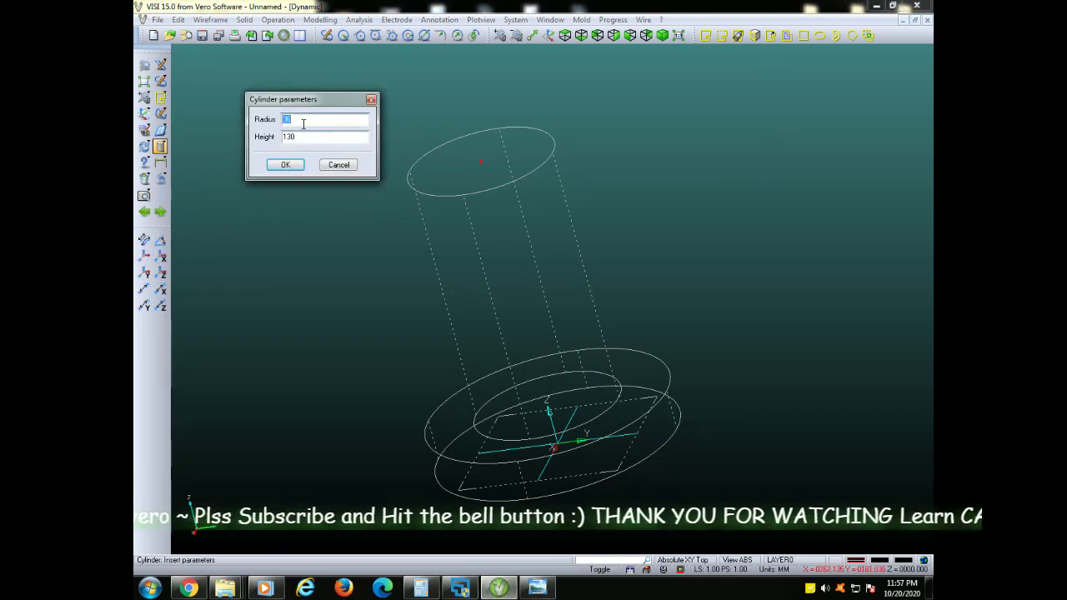
pyautogui.press('Tab')
pyautogui.write('50')
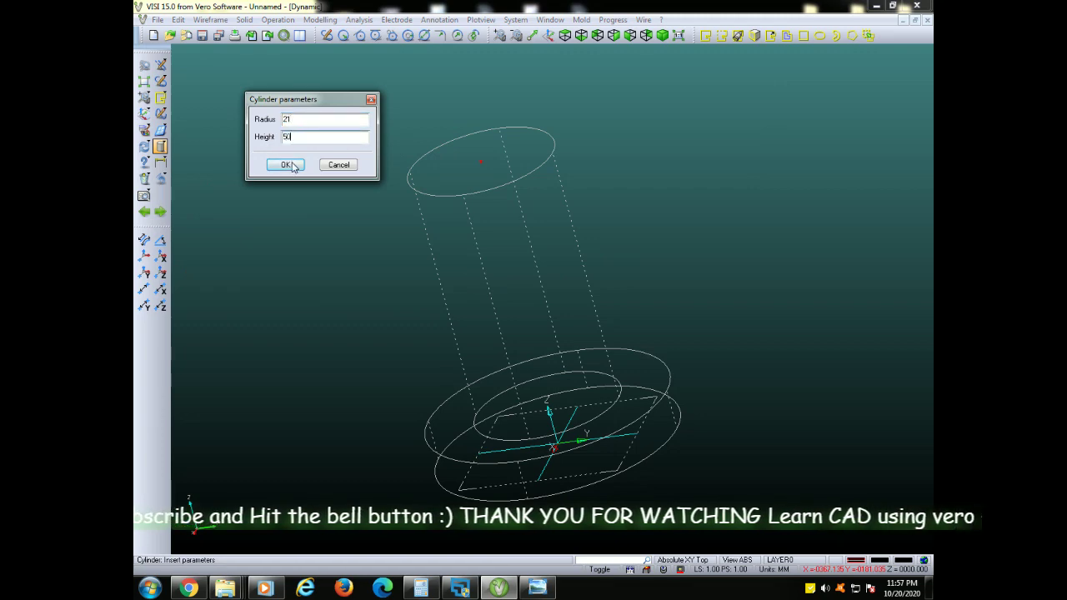
pyautogui.click(286, 165)
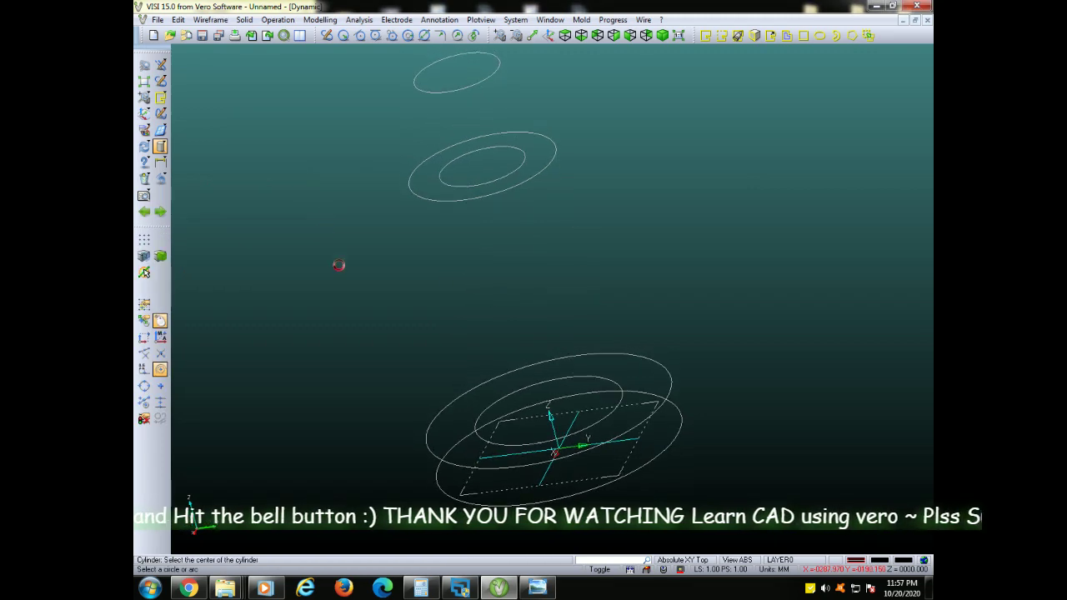
pyautogui.moveTo(353, 292)
pyautogui.mouseDown(button='middle')
pyautogui.moveTo(450, 293)
pyautogui.moveTo(351, 296)
pyautogui.moveTo(403, 253)
pyautogui.moveTo(526, 209)
pyautogui.moveTo(528, 219)
pyautogui.mouseUp(button='middle')
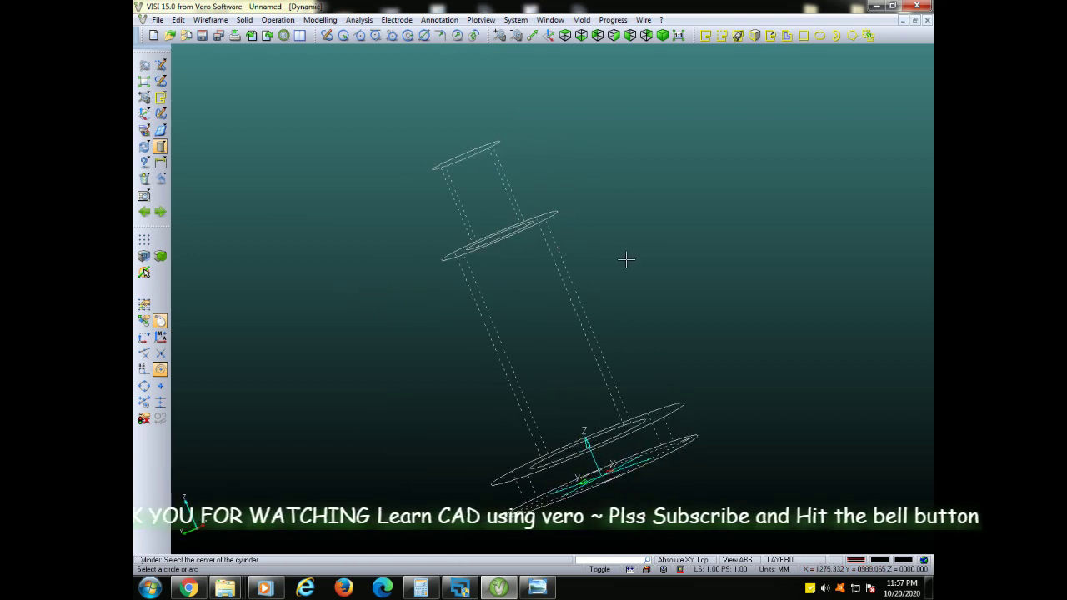
# Check the stacked cylinders in Front and Right views, then orbit back to 3D.
pyautogui.press('KP_1')
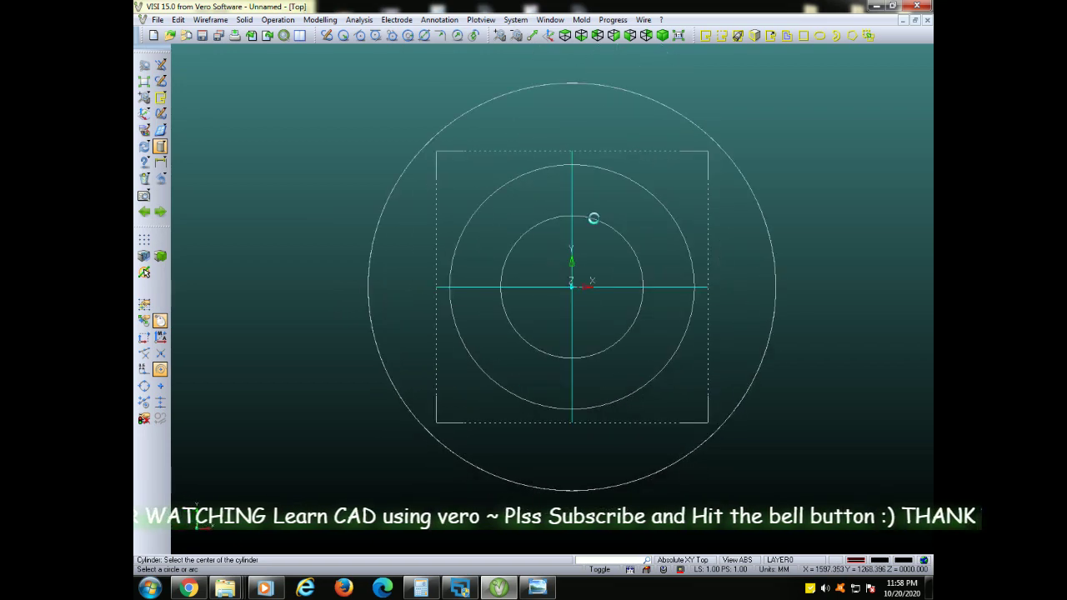
pyautogui.press('Escape')
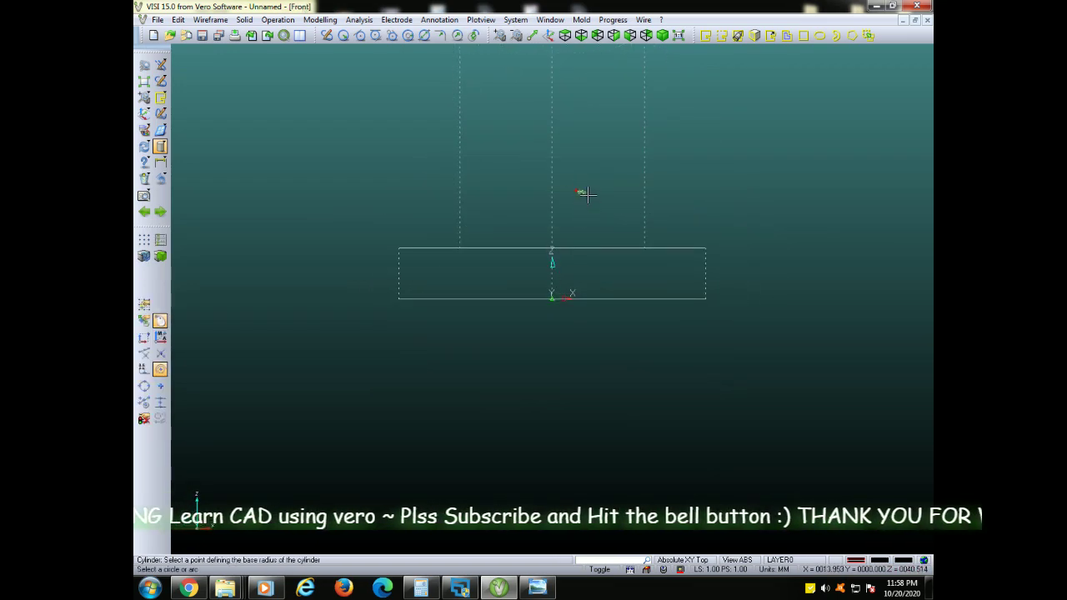
pyautogui.press('Escape')
pyautogui.keyDown('shift'); pyautogui.moveTo(590, 180); pyautogui.dragTo(581, 376, button='middle'); pyautogui.keyUp('shift')
pyautogui.scroll(-1, 589, 362)
pyautogui.scroll(-1, 593, 321)
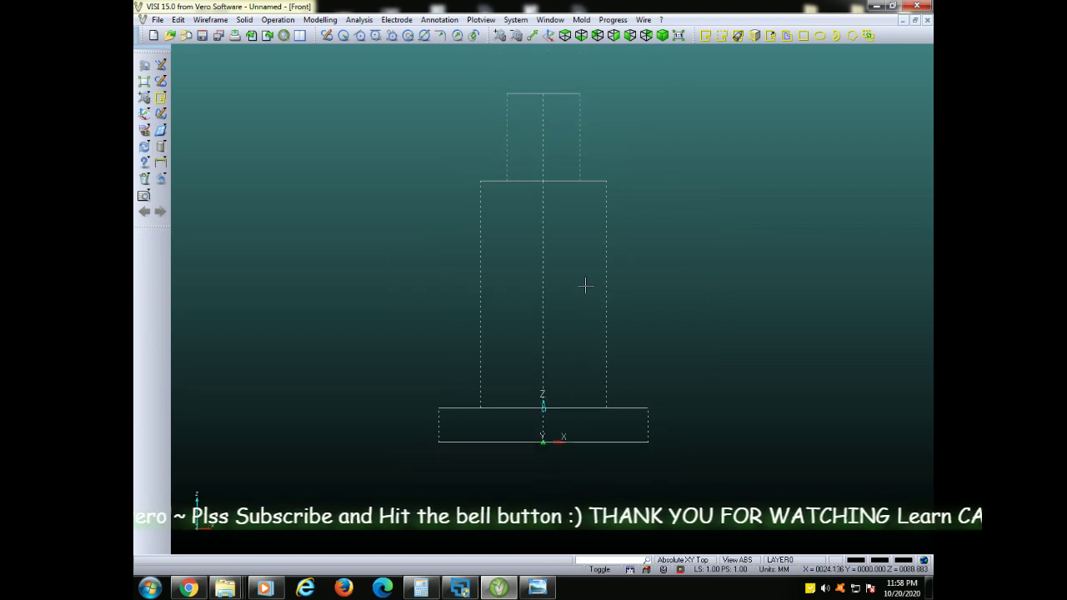
pyautogui.press('KP_3')
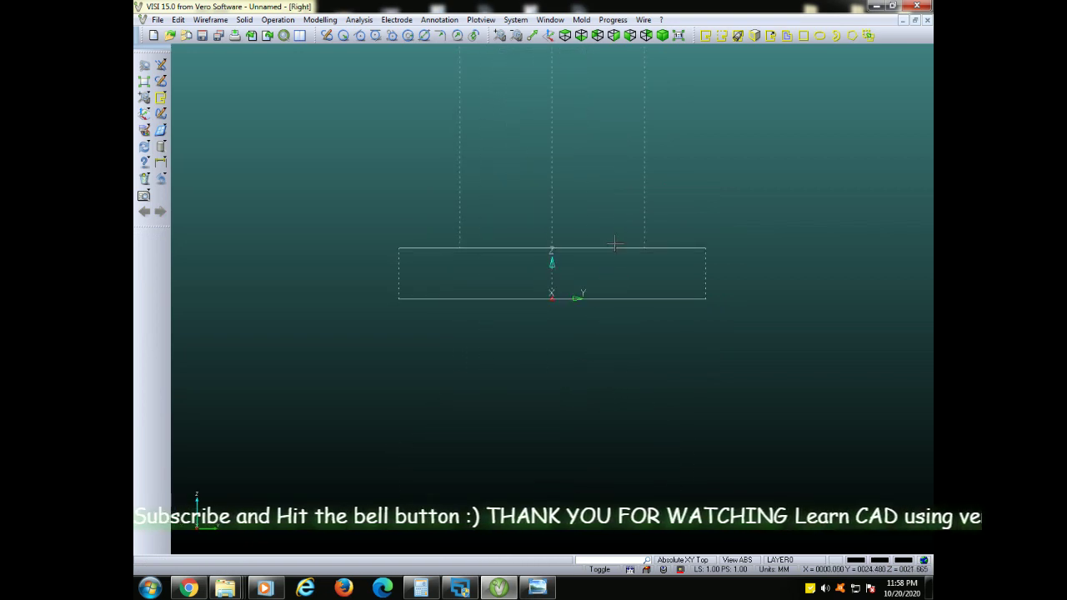
pyautogui.moveTo(615, 244)
pyautogui.mouseDown(button='middle')
pyautogui.moveTo(610, 262)
pyautogui.moveTo(567, 269)
pyautogui.moveTo(556, 291)
pyautogui.mouseUp(button='middle')
# Review the reference drawing, then return to the wireframe model of the stacked cylinders.
pyautogui.click(541, 588)
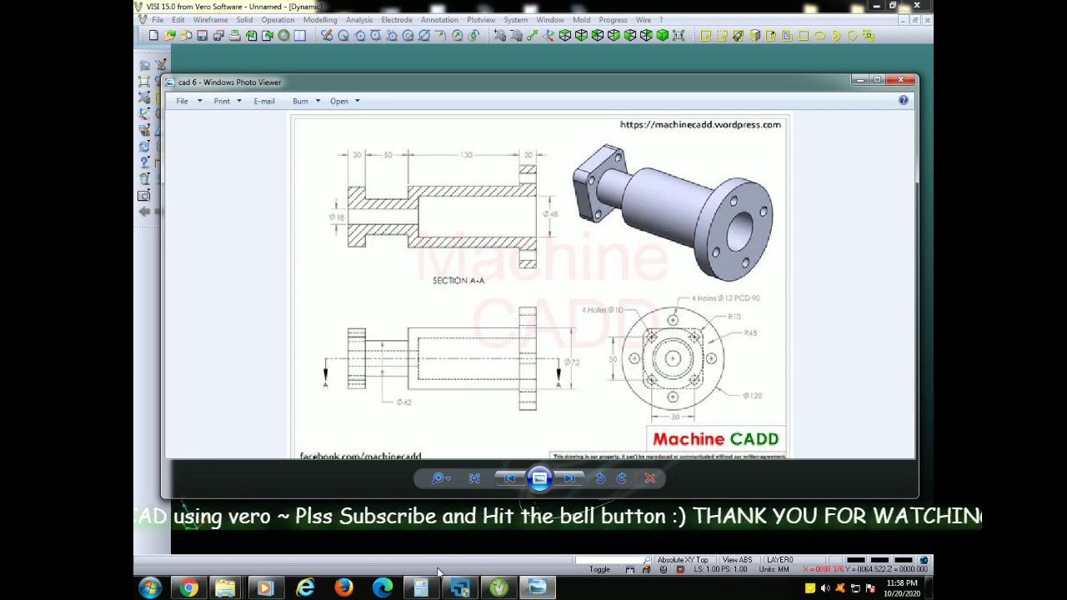
pyautogui.click(537, 589)
pyautogui.moveTo(447, 353)
pyautogui.mouseDown(button='middle')
pyautogui.moveTo(496, 367)
pyautogui.moveTo(462, 372)
pyautogui.moveTo(400, 317)
pyautogui.mouseUp(button='middle')
pyautogui.click(161, 147)
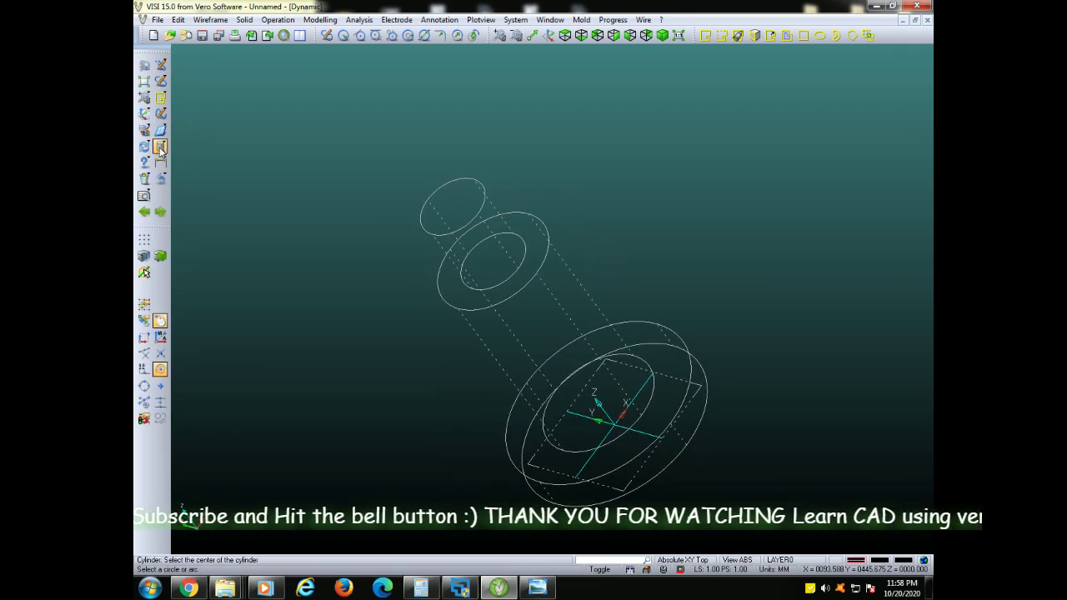
# Cap the narrow end with a 72 × 72 × 20 block based at the end face centre.
pyautogui.moveTo(161, 150); pyautogui.dragTo(167, 148)
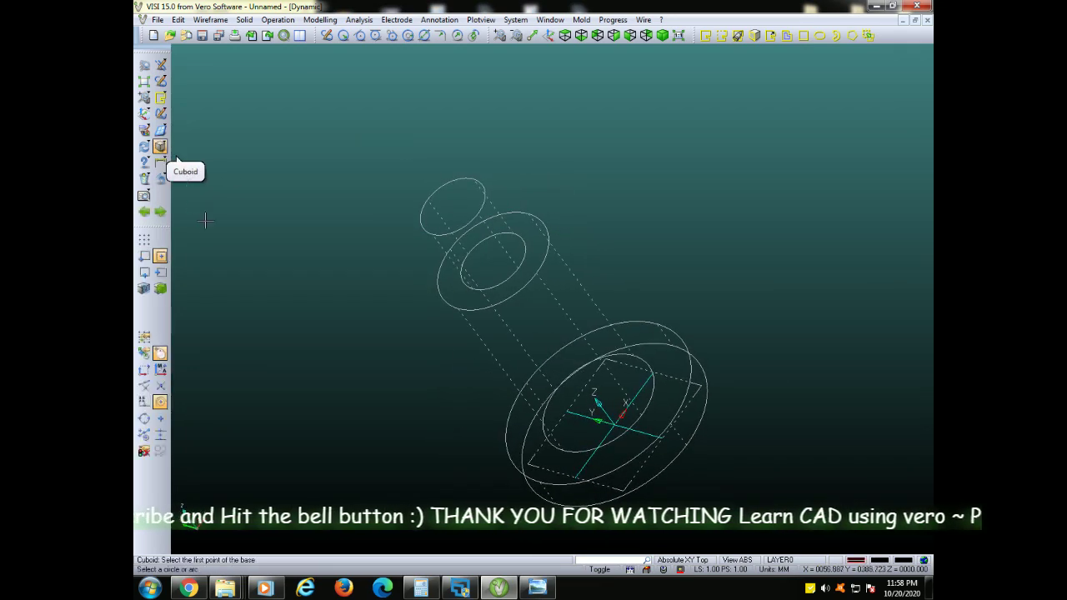
pyautogui.click(422, 204)
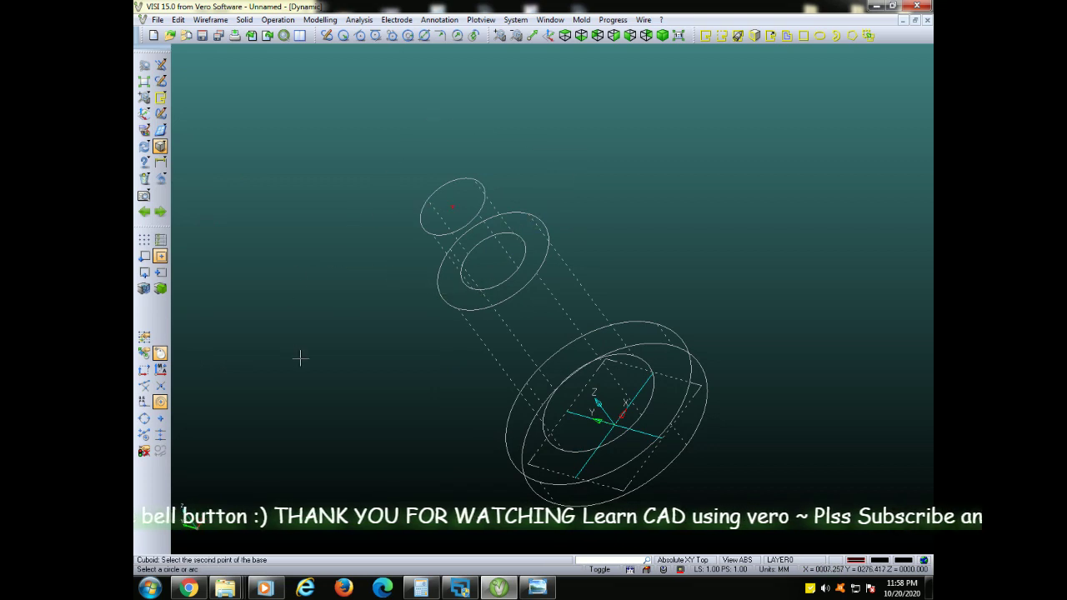
pyautogui.click(173, 239)
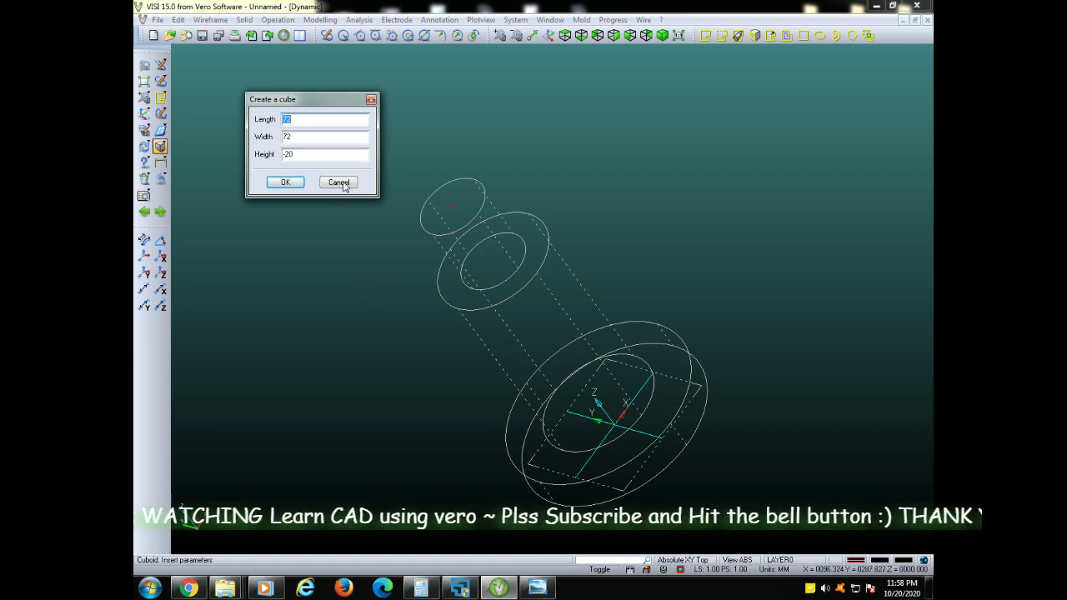
pyautogui.click(301, 119)
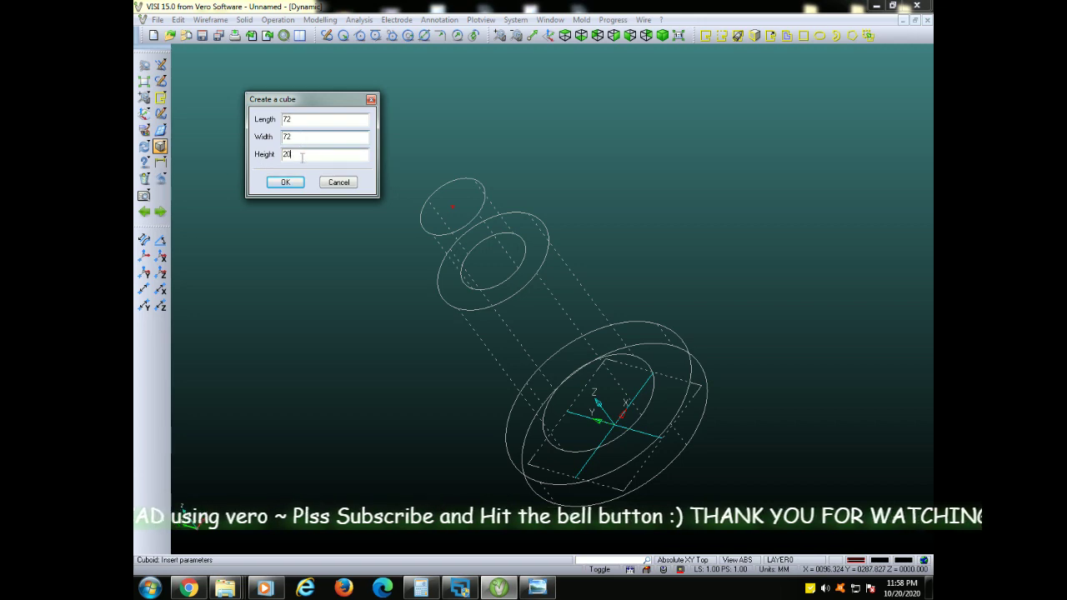
pyautogui.click(285, 182)
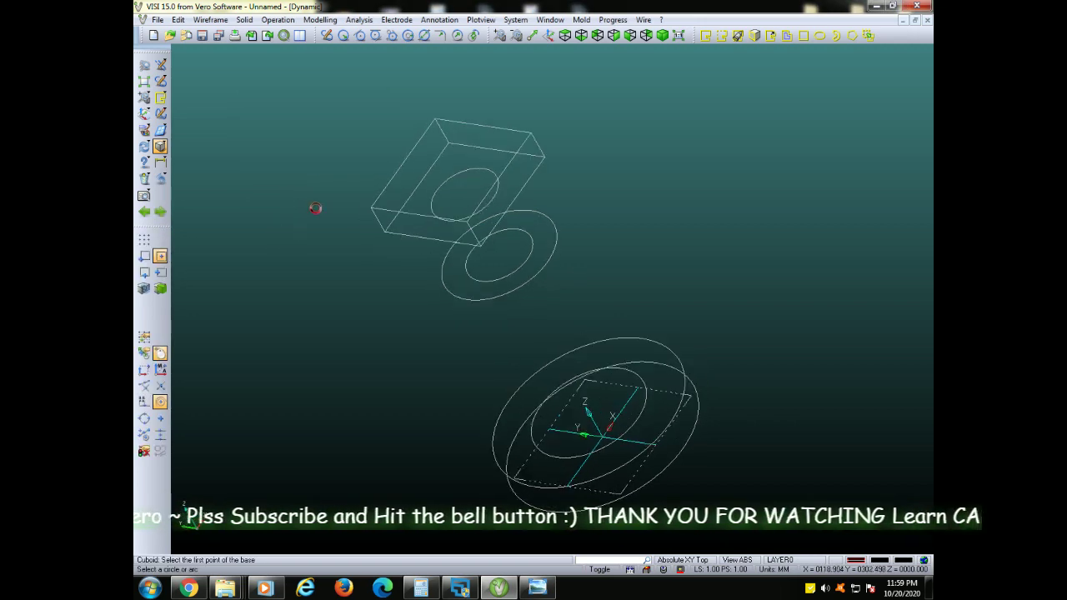
# View the part shaded, orbit to inspect it, and bring up the reference drawing.
pyautogui.moveTo(315, 209)
pyautogui.mouseDown(button='middle')
pyautogui.moveTo(281, 171)
pyautogui.moveTo(250, 192)
pyautogui.moveTo(295, 222)
pyautogui.moveTo(250, 231)
pyautogui.moveTo(273, 204)
pyautogui.moveTo(289, 278)
pyautogui.moveTo(288, 208)
pyautogui.mouseUp(button='middle')
pyautogui.click(546, 20)
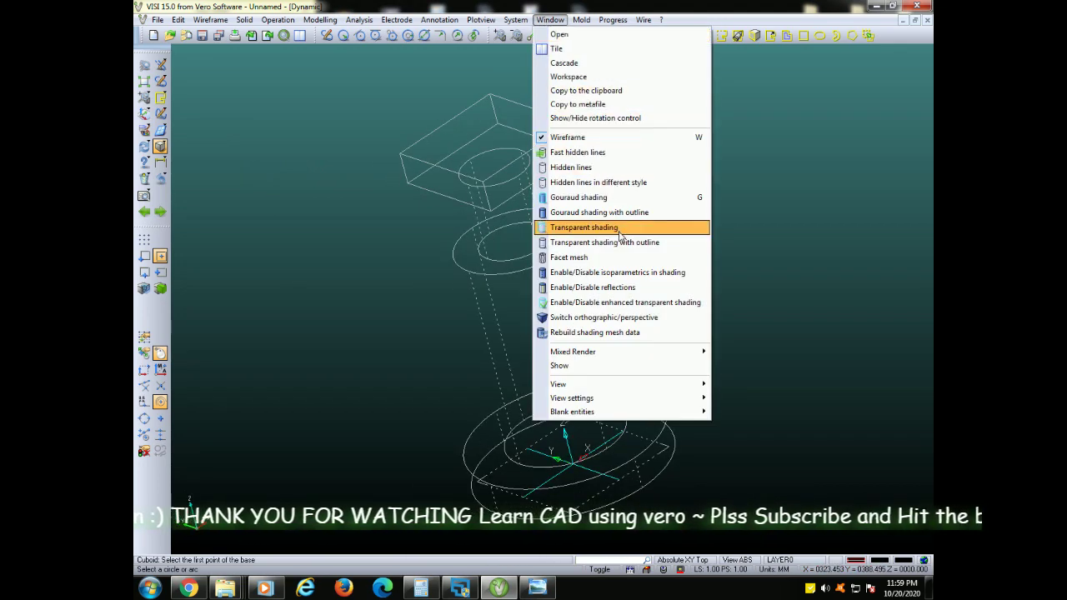
pyautogui.click(651, 242)
pyautogui.moveTo(683, 278)
pyautogui.mouseDown(button='middle')
pyautogui.moveTo(603, 267)
pyautogui.moveTo(614, 267)
pyautogui.moveTo(614, 200)
pyautogui.moveTo(521, 264)
pyautogui.moveTo(515, 350)
pyautogui.mouseUp(button='middle')
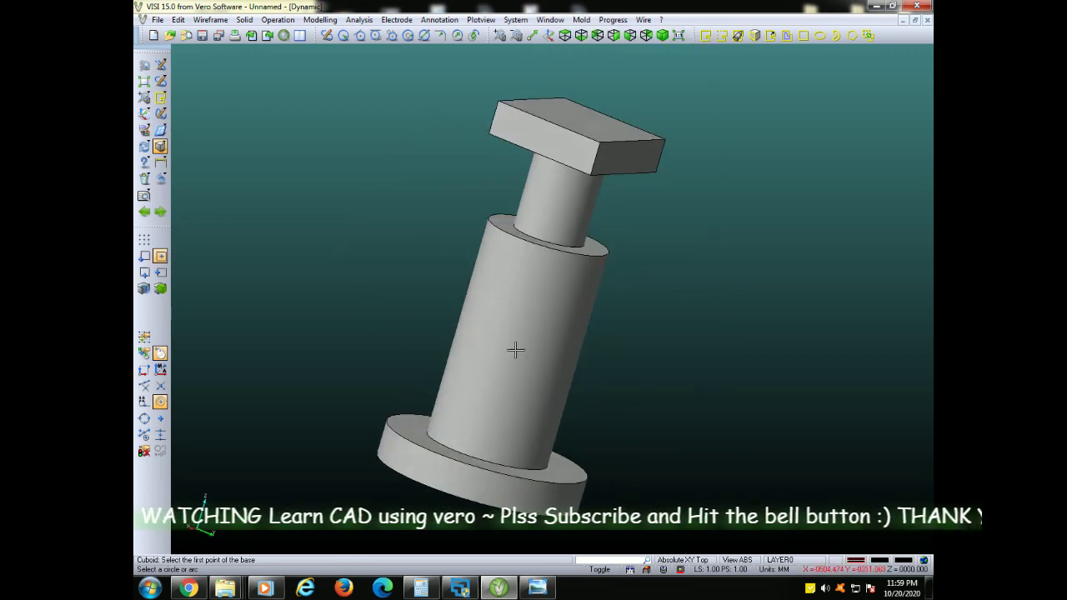
pyautogui.click(538, 588)
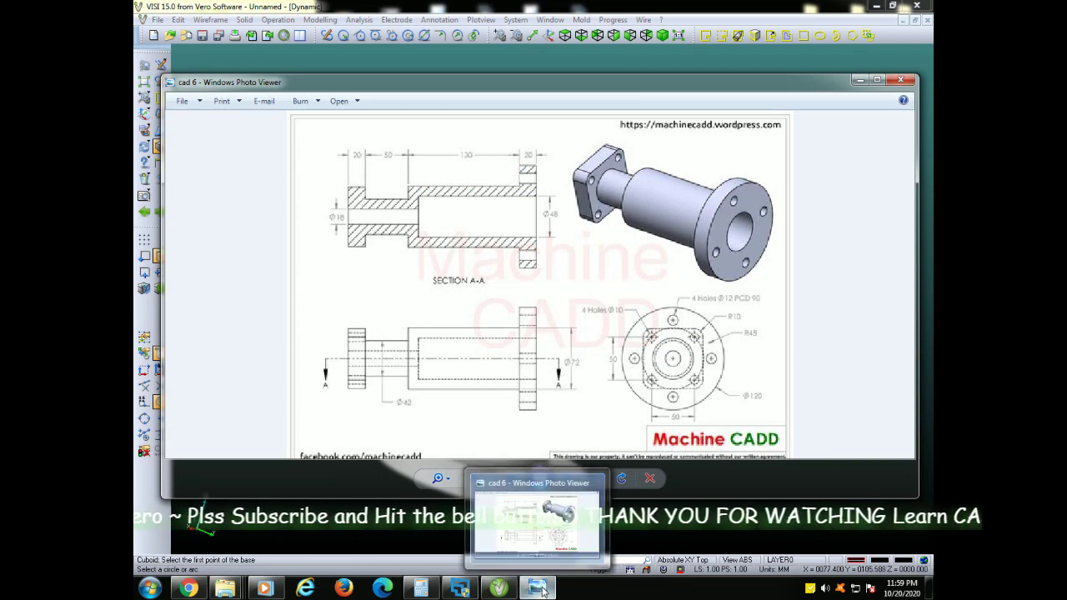
# Put the drawing away, orbit the shaded bushing, and consult the drawing once more.
pyautogui.click(540, 589)
pyautogui.moveTo(663, 319)
pyautogui.mouseDown(button='middle')
pyautogui.moveTo(625, 327)
pyautogui.moveTo(613, 384)
pyautogui.moveTo(626, 341)
pyautogui.moveTo(611, 326)
pyautogui.moveTo(612, 362)
pyautogui.moveTo(598, 267)
pyautogui.moveTo(605, 303)
pyautogui.moveTo(594, 359)
pyautogui.mouseUp(button='middle')
pyautogui.click(538, 588)
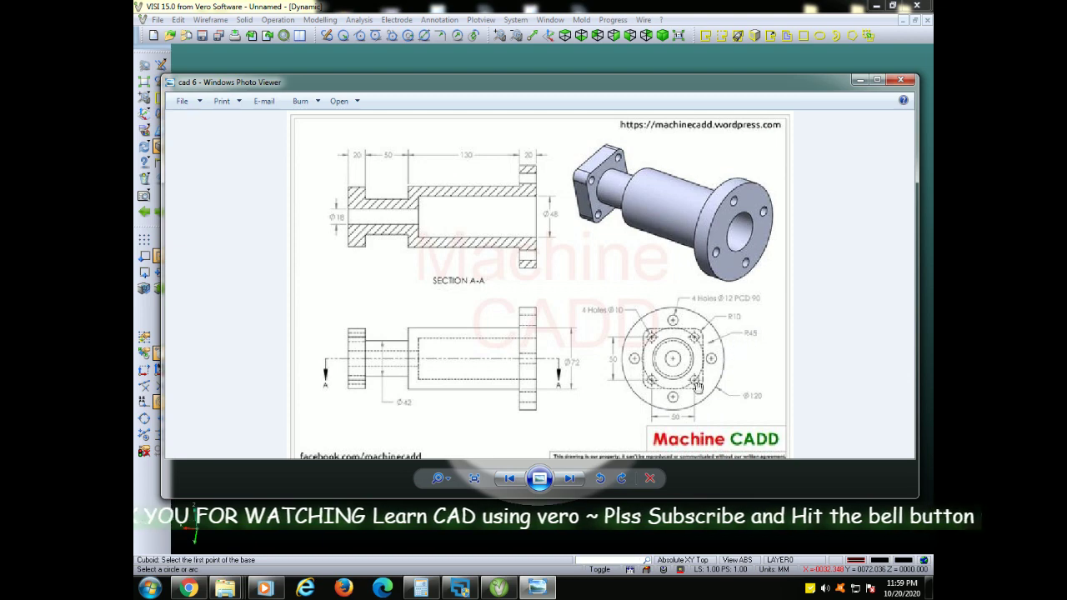
pyautogui.click(538, 588)
# Switch the bushing back to wireframe, cancel the stray block placement, and zoom onto the flange end.
pyautogui.moveTo(425, 422); pyautogui.dragTo(431, 395, button='middle')
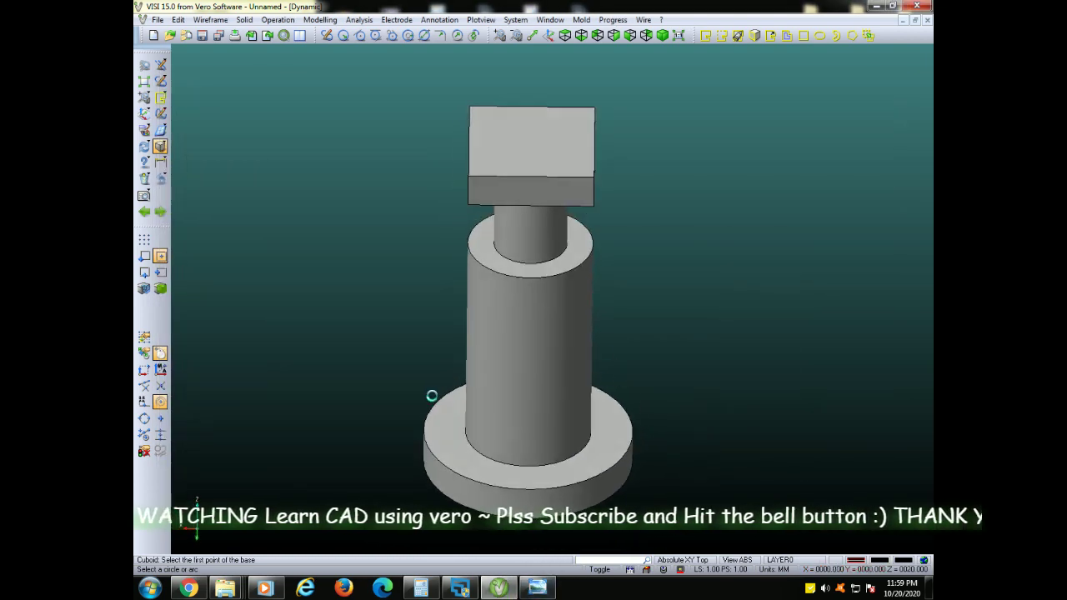
pyautogui.click(551, 19)
pyautogui.click(627, 151)
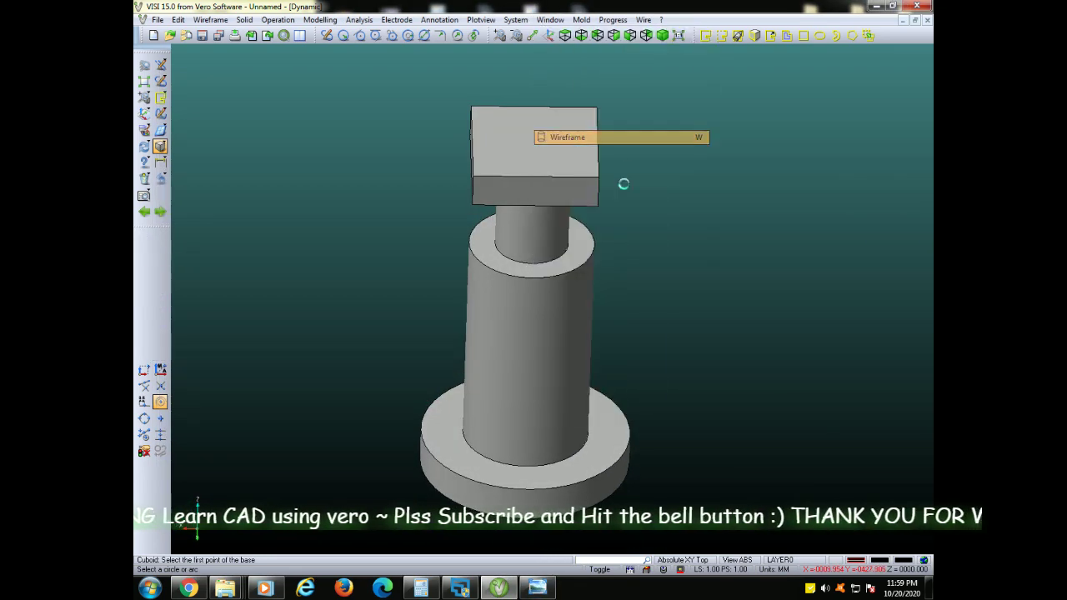
pyautogui.moveTo(612, 338); pyautogui.dragTo(624, 281, button='middle')
pyautogui.click(623, 322)
pyautogui.moveTo(624, 322)
pyautogui.mouseDown(button='middle')
pyautogui.moveTo(639, 353)
pyautogui.moveTo(627, 310)
pyautogui.mouseUp(button='middle')
pyautogui.press('Escape')
pyautogui.scroll(2, 526, 370)
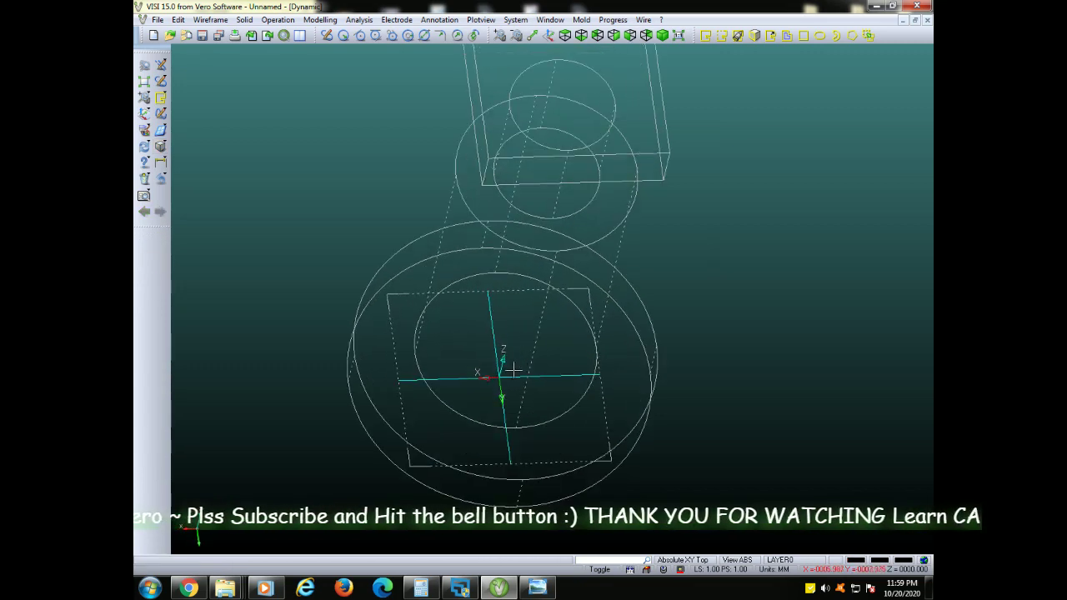
pyautogui.scroll(2, 513, 370)
pyautogui.moveTo(512, 374)
pyautogui.keyDown('shift'); pyautogui.mouseDown(button='middle')
pyautogui.moveTo(574, 291)
pyautogui.moveTo(597, 307)
pyautogui.mouseUp(button='middle'); pyautogui.keyUp('shift')
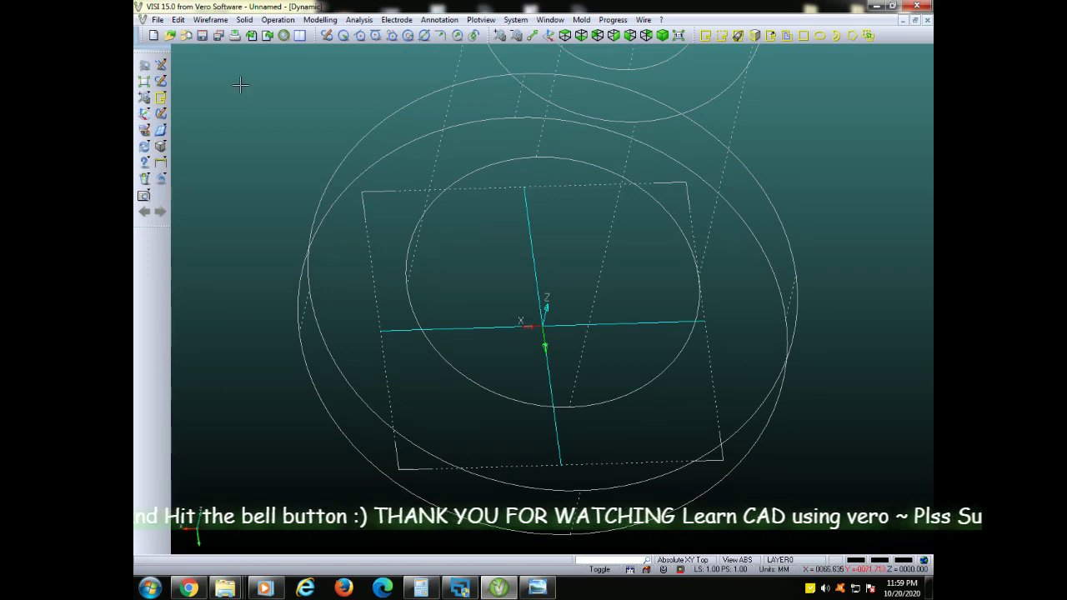
# Draw a radius 45 circle centred on the flange axis origin.
pyautogui.click(178, 20)
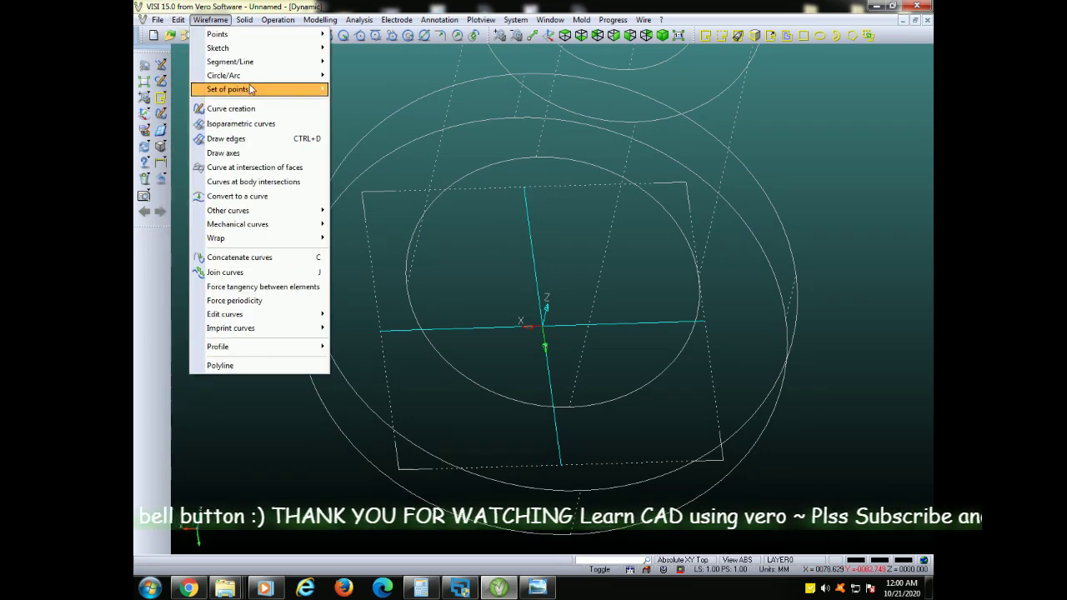
pyautogui.click(346, 75)
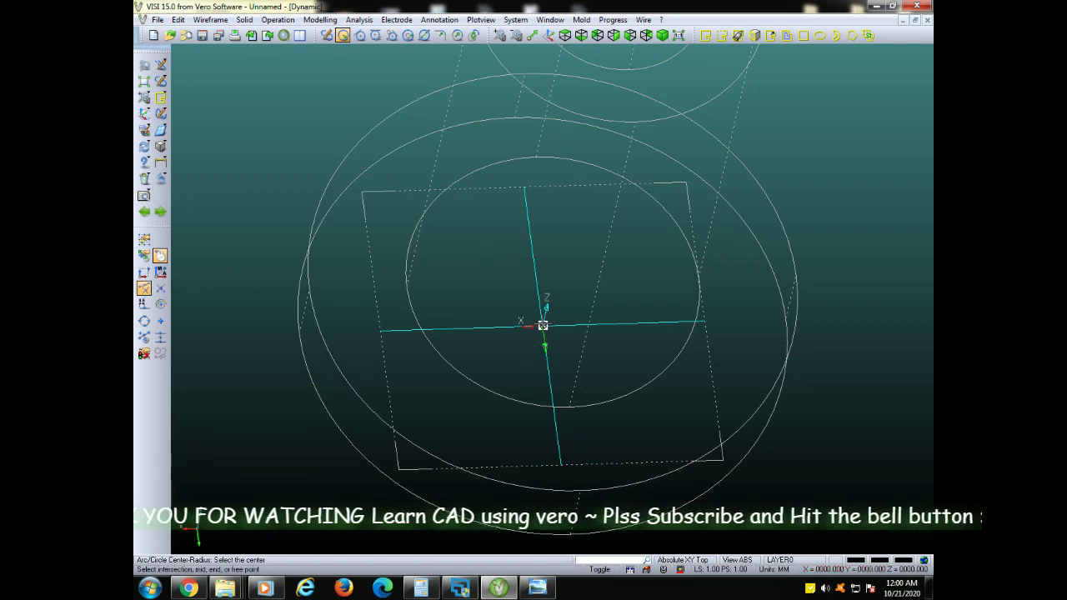
pyautogui.click(543, 323)
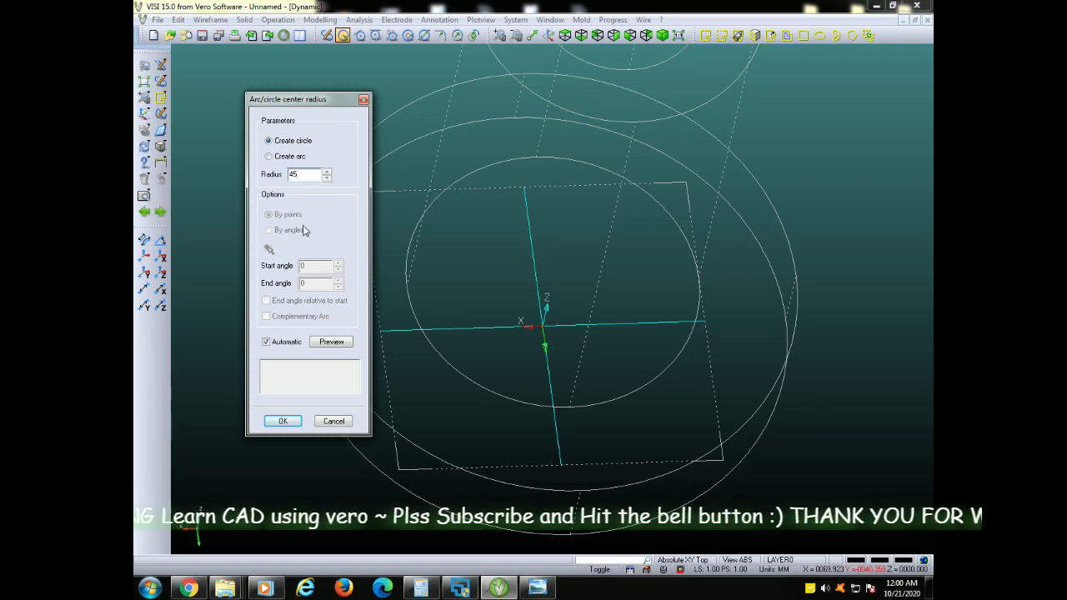
pyautogui.click(283, 421)
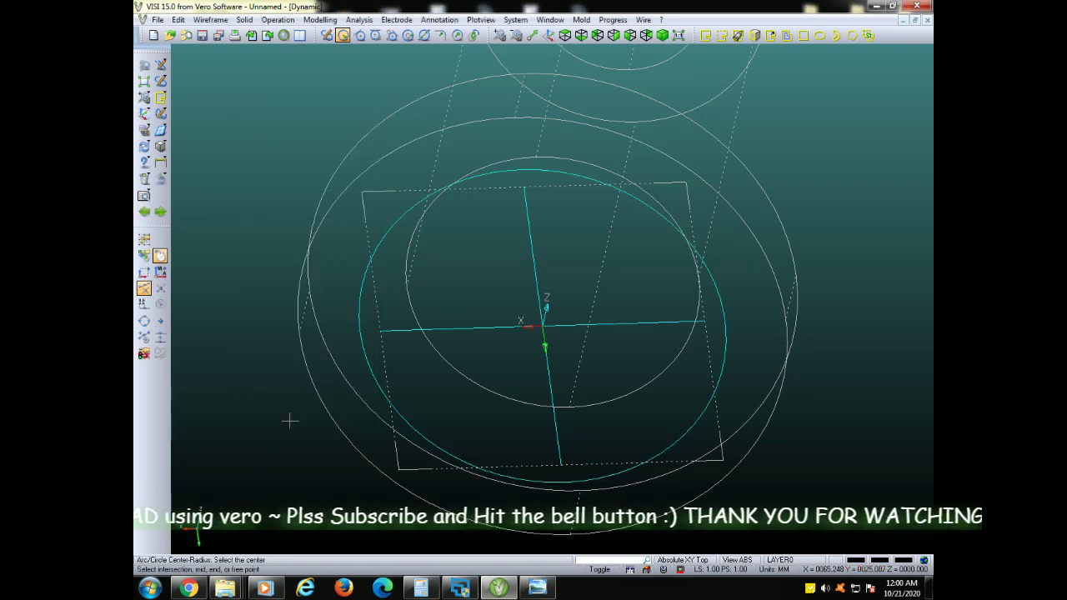
pyautogui.moveTo(298, 336)
pyautogui.mouseDown(button='middle')
pyautogui.moveTo(274, 331)
pyautogui.moveTo(298, 331)
pyautogui.mouseUp(button='middle')
pyautogui.click(210, 20)
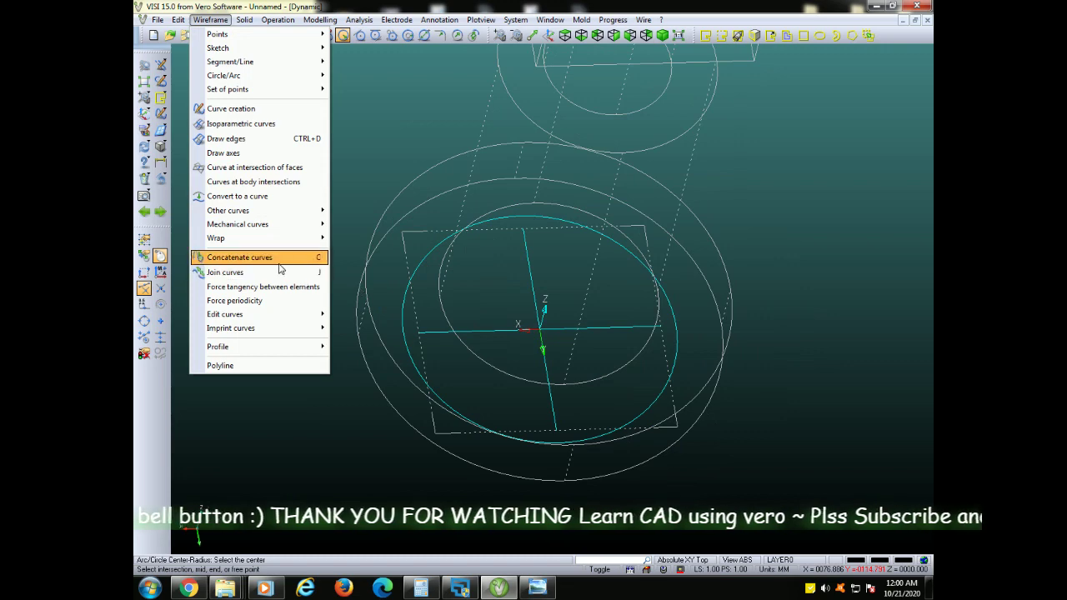
# Extend the vertical centre line upward and the horizontal one leftward by 20.
pyautogui.click(178, 19)
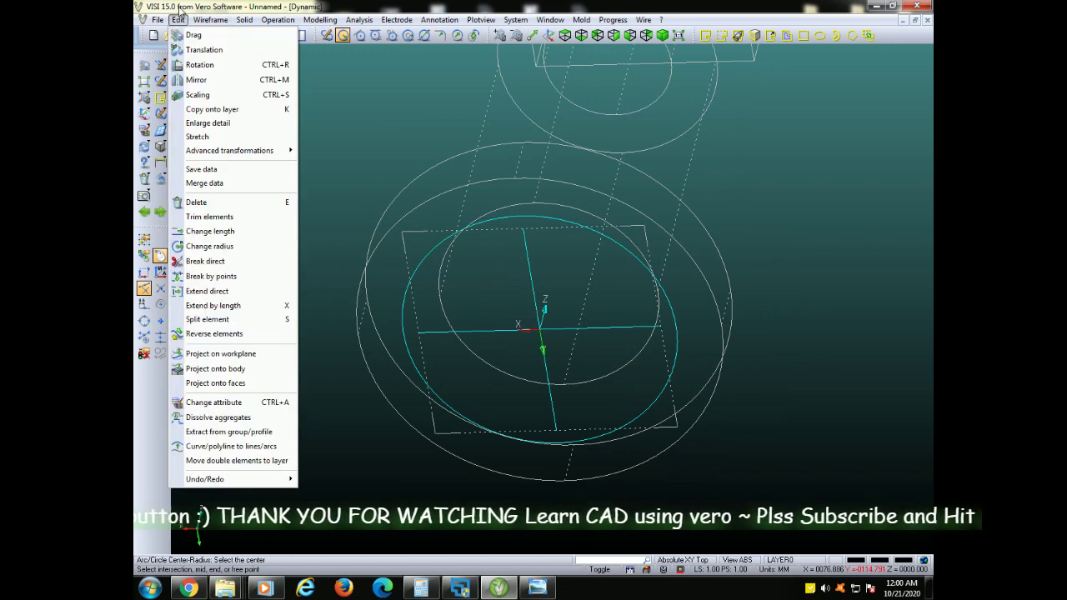
pyautogui.click(271, 314)
pyautogui.click(511, 235)
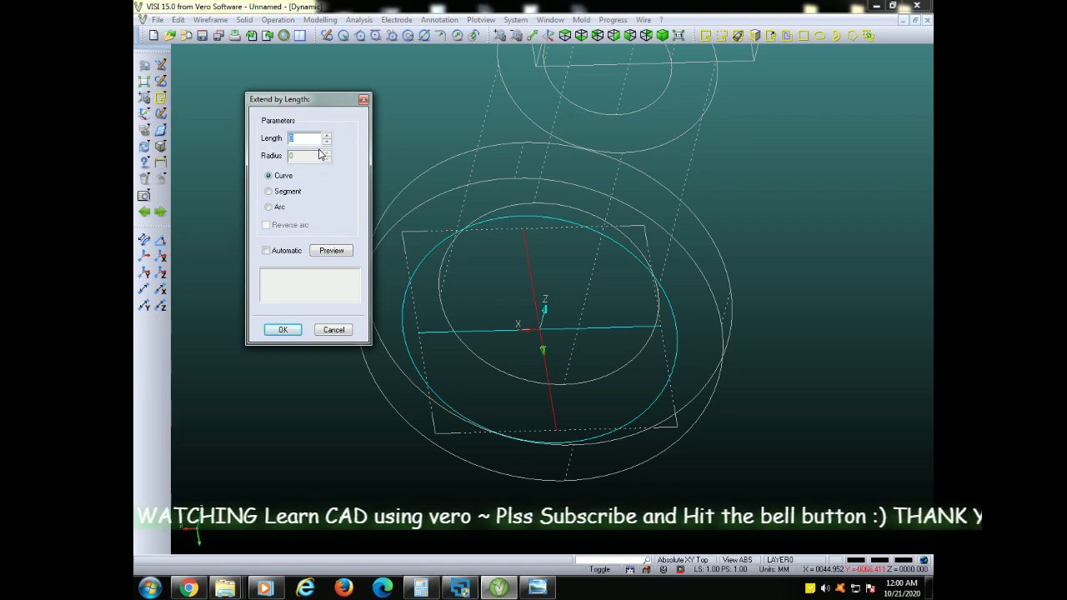
pyautogui.click(288, 329)
pyautogui.click(433, 332)
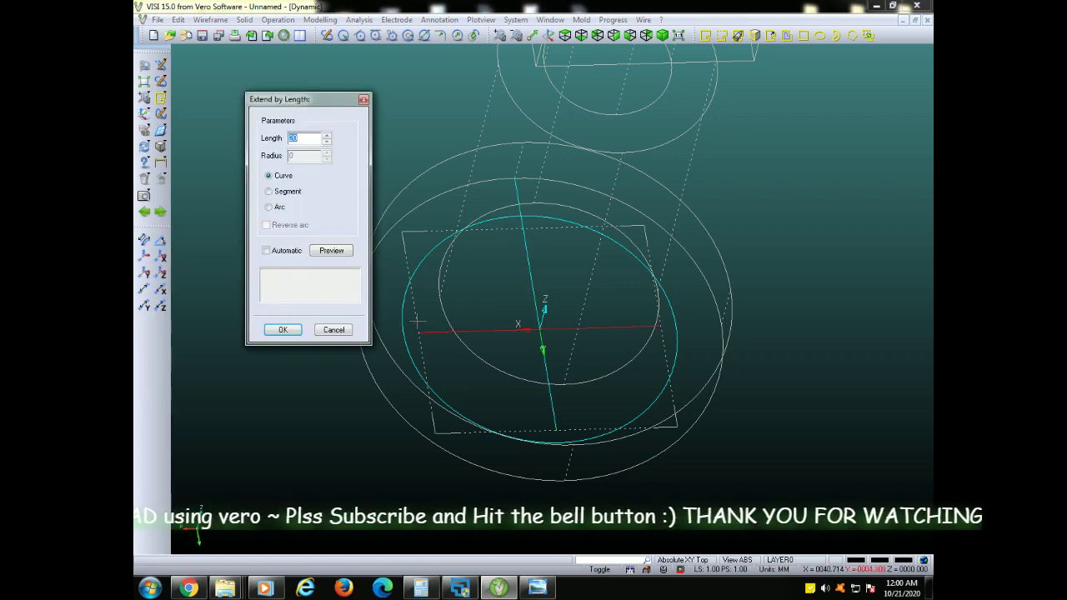
pyautogui.click(283, 329)
# Extend the other ends of both centre lines by 20, then bring up the reference drawing.
pyautogui.click(553, 413)
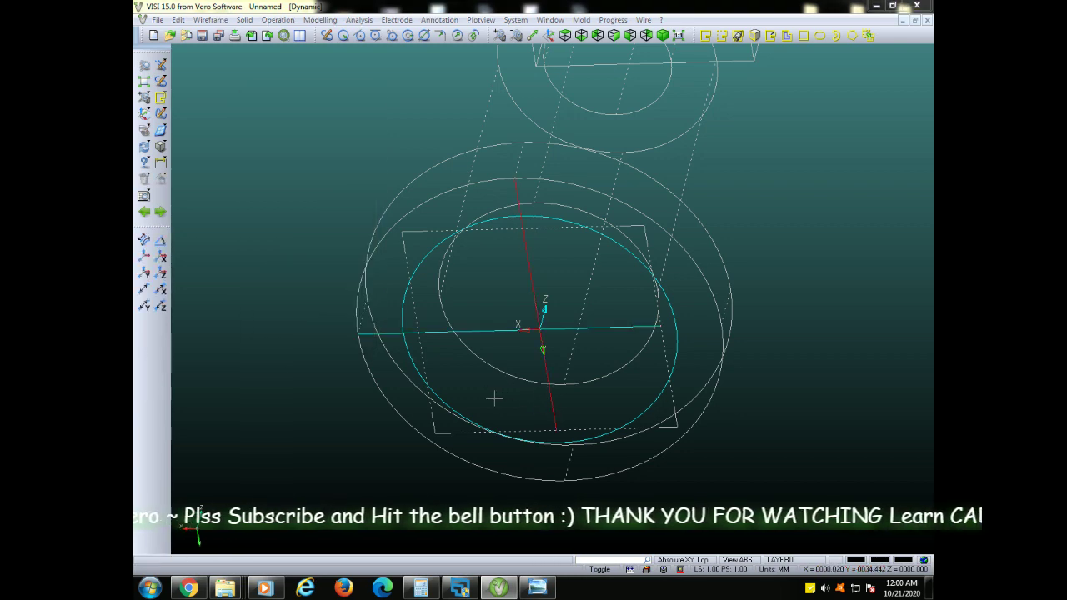
pyautogui.click(286, 329)
pyautogui.click(644, 328)
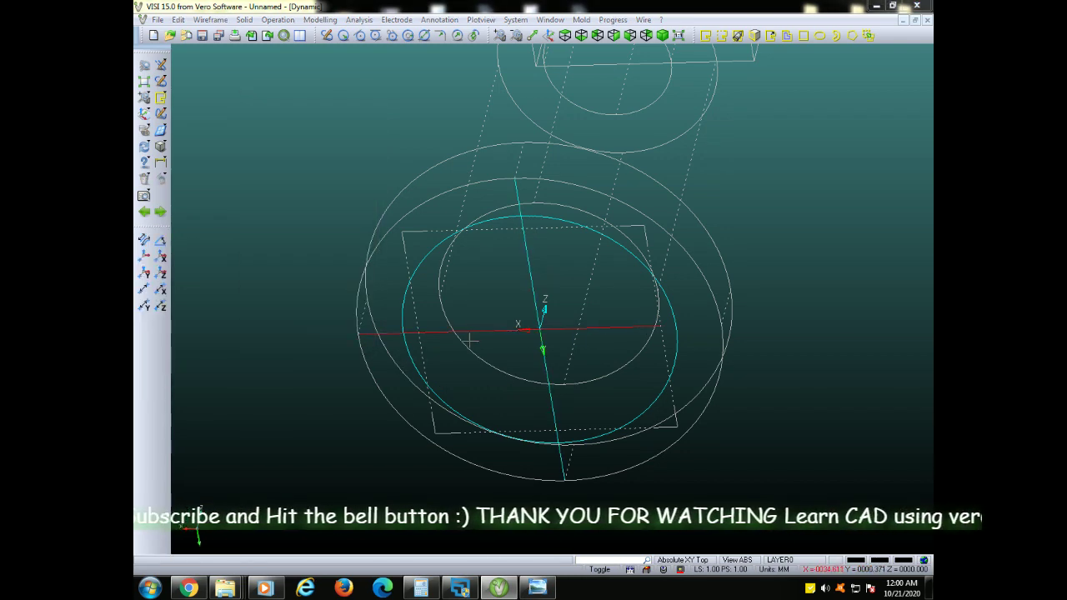
pyautogui.click(283, 330)
pyautogui.moveTo(320, 324)
pyautogui.mouseDown(button='middle')
pyautogui.moveTo(348, 343)
pyautogui.moveTo(362, 320)
pyautogui.moveTo(388, 348)
pyautogui.mouseUp(button='middle')
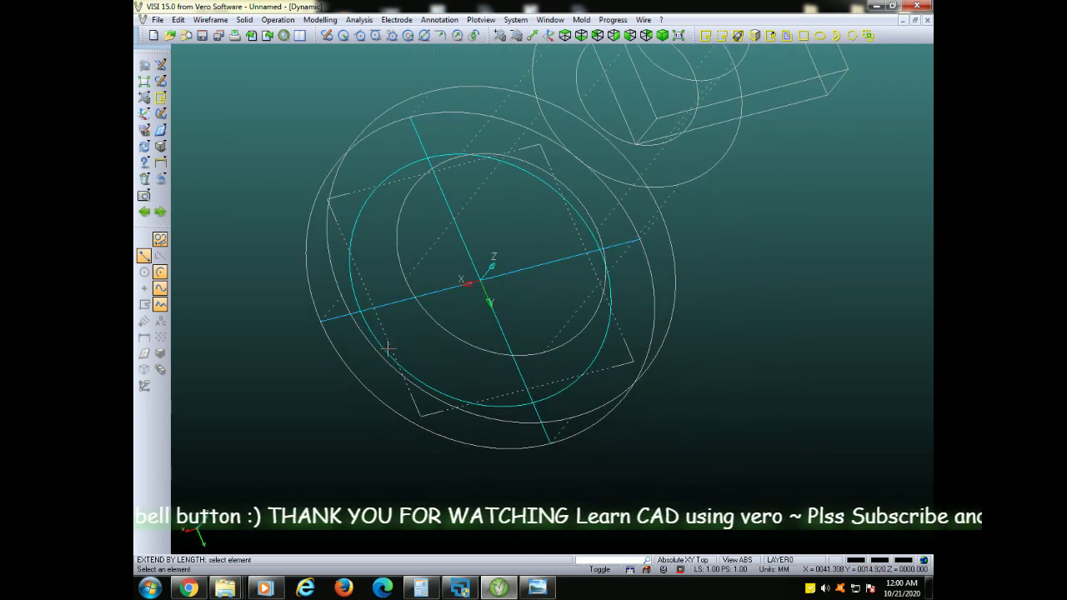
pyautogui.click(541, 587)
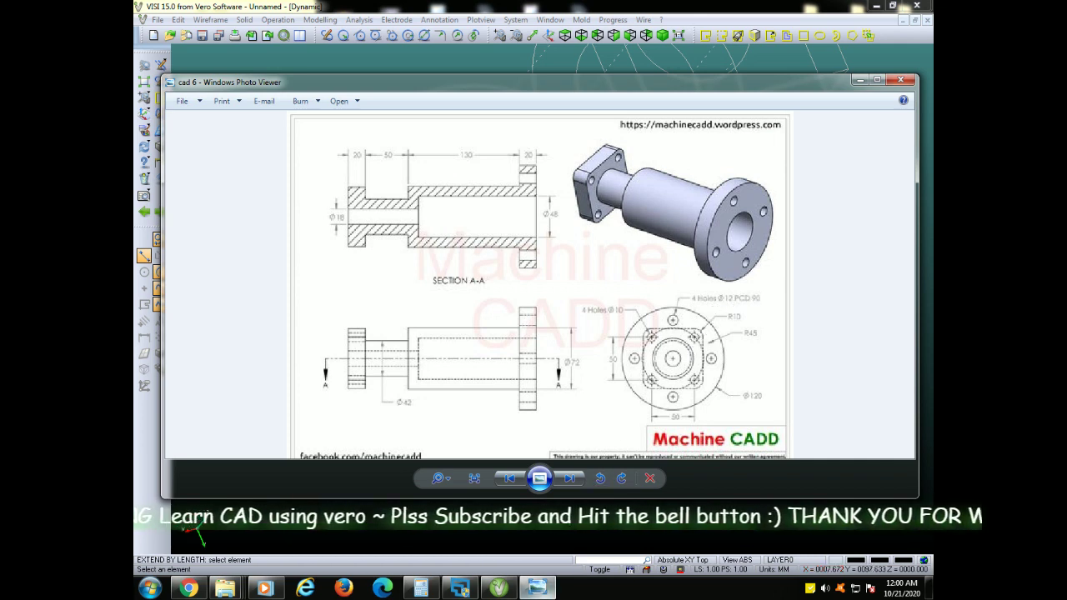
# Create the first flange hole cylinder, radius 6 and height 20, on the pitch circle.
pyautogui.click(541, 587)
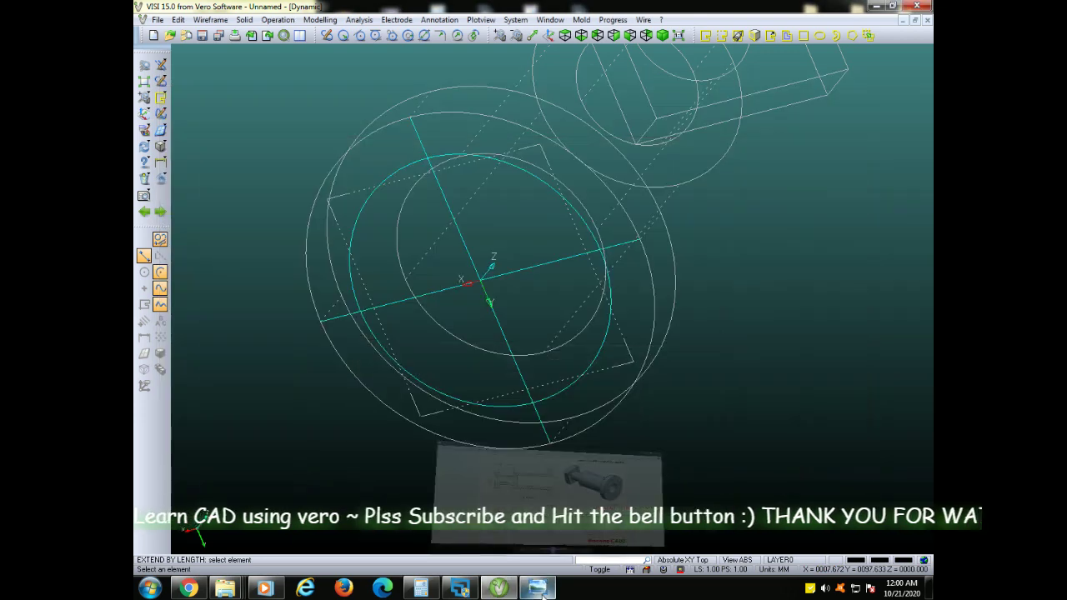
pyautogui.click(160, 147)
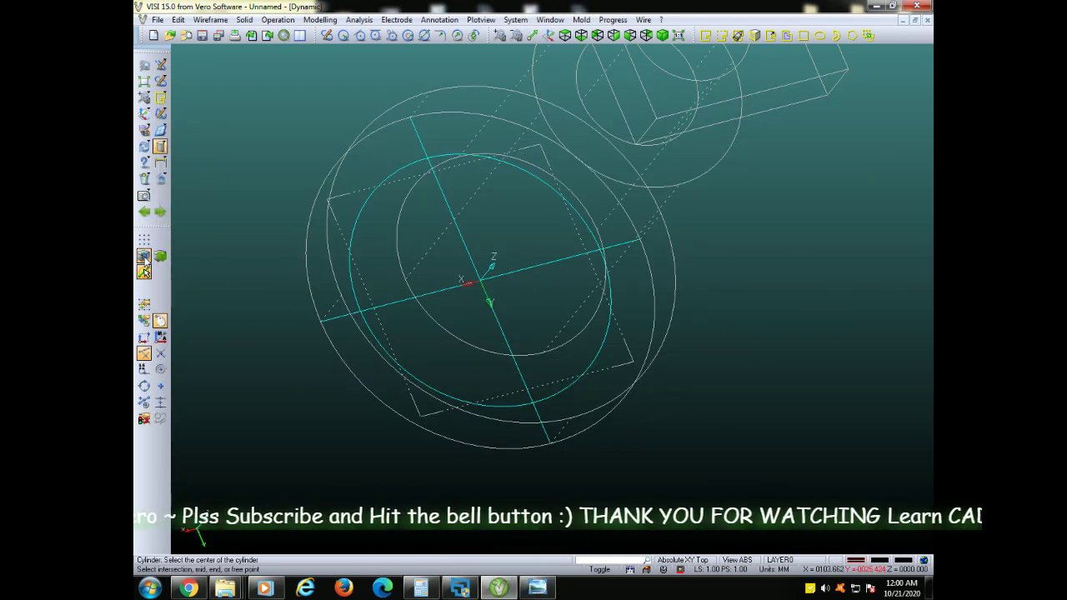
pyautogui.click(357, 310)
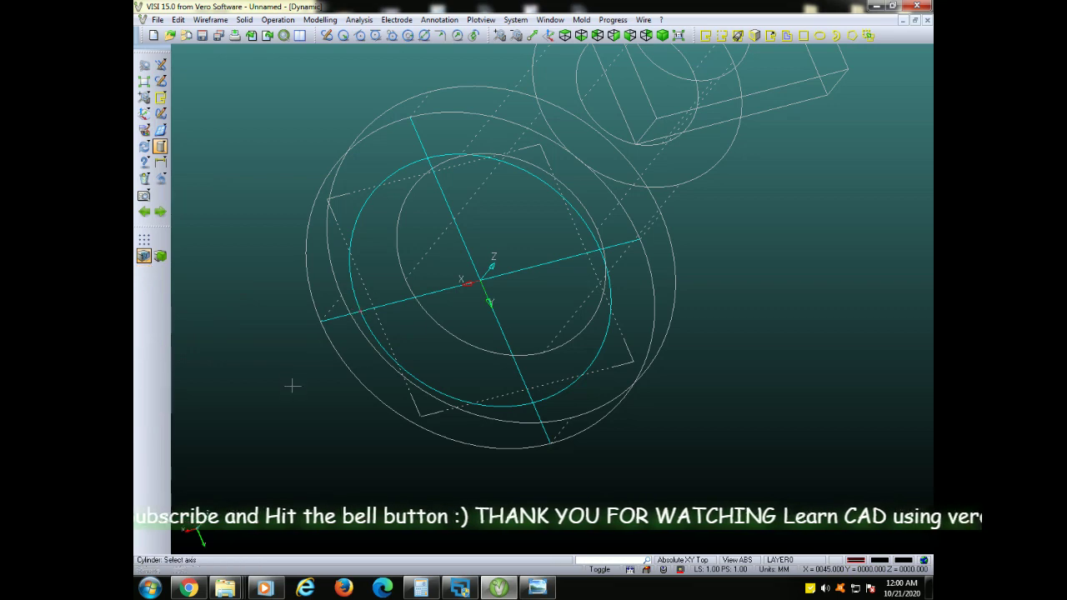
pyautogui.moveTo(291, 383); pyautogui.dragTo(281, 339, button='middle')
pyautogui.middleClick(284, 341)
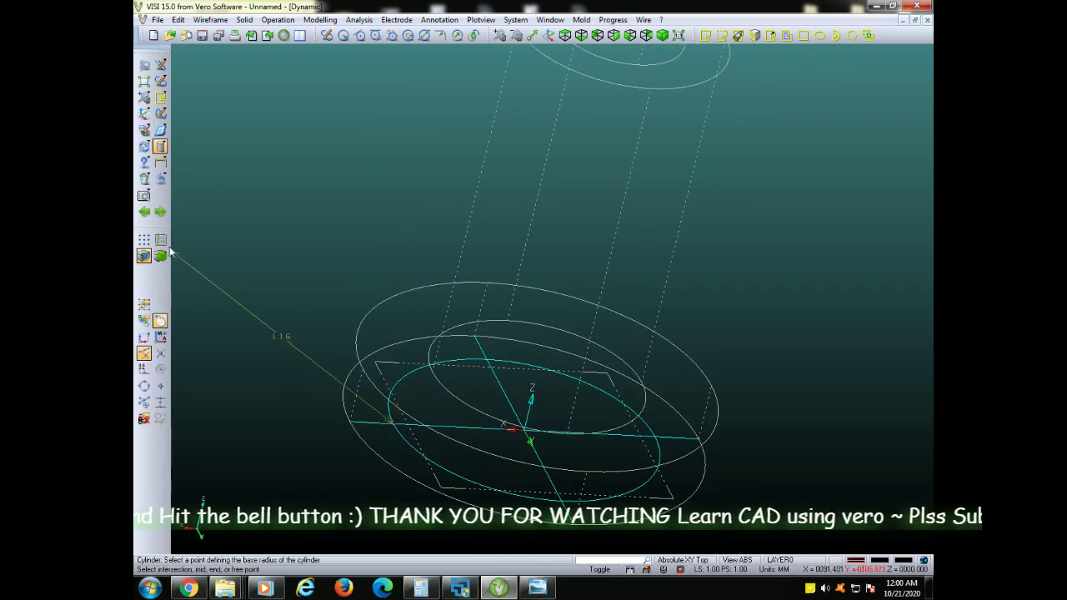
pyautogui.click(160, 235)
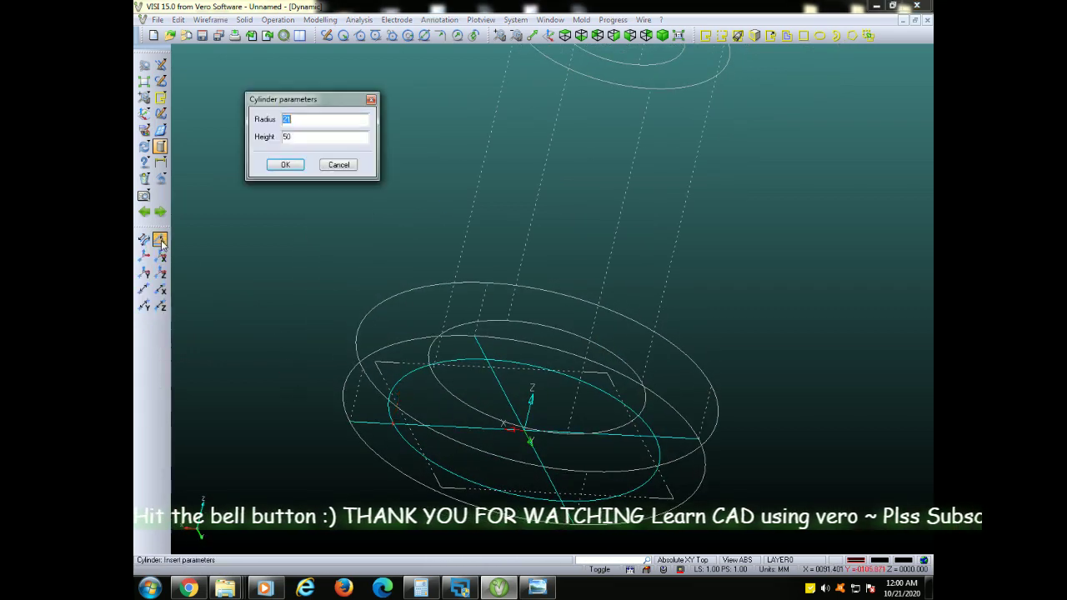
pyautogui.doubleClick(294, 137)
pyautogui.write('20')
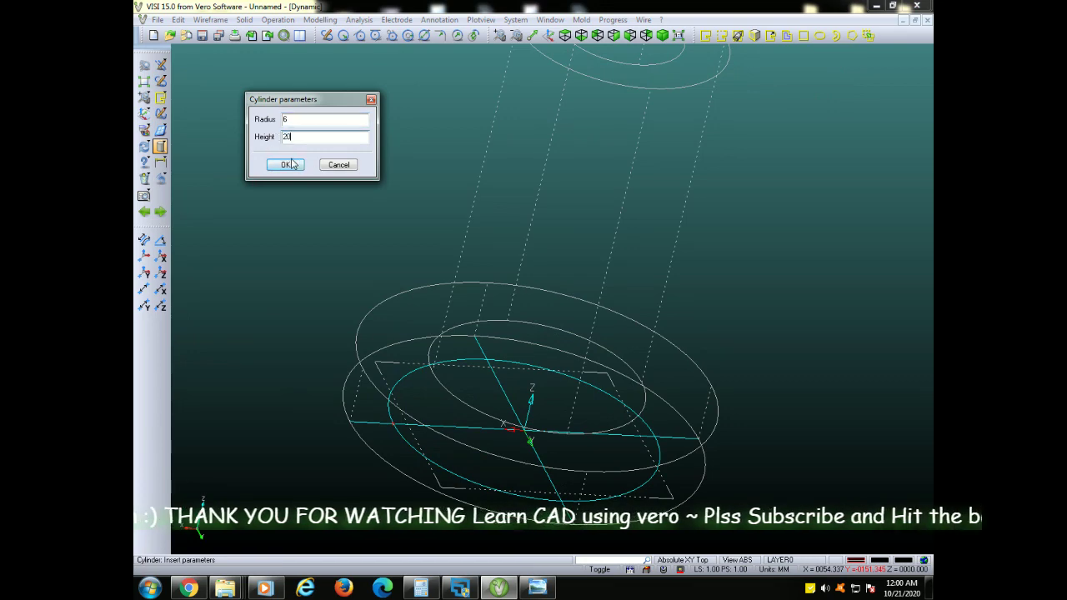
pyautogui.click(286, 164)
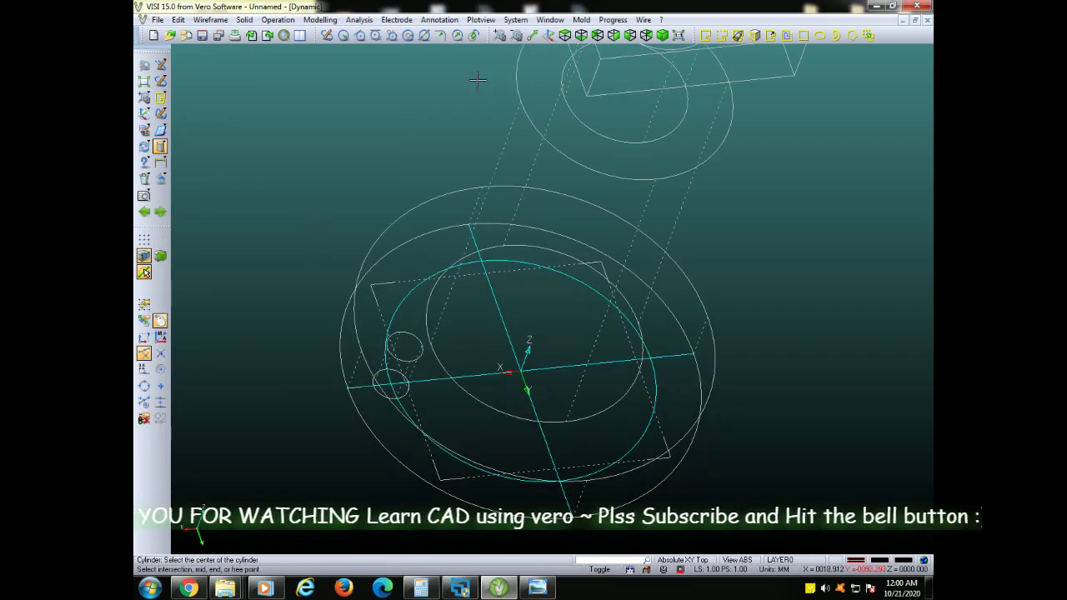
# Shade the model to inspect the flange hole, then return to wireframe.
pyautogui.click(549, 21)
pyautogui.click(607, 242)
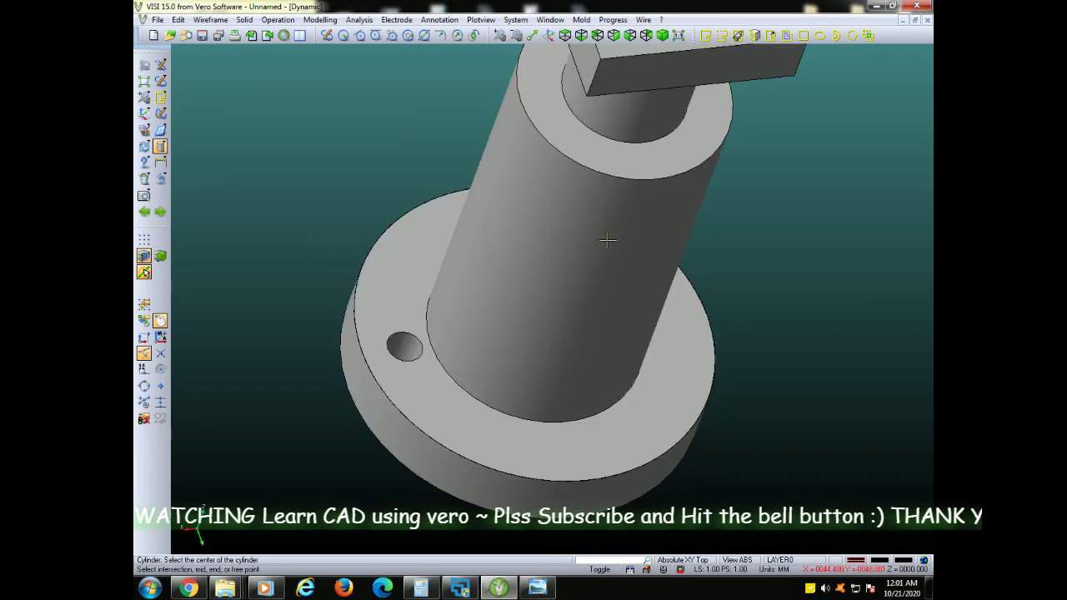
pyautogui.moveTo(549, 91)
pyautogui.mouseDown(button='middle')
pyautogui.moveTo(548, 186)
pyautogui.moveTo(651, 231)
pyautogui.moveTo(615, 231)
pyautogui.moveTo(591, 217)
pyautogui.moveTo(656, 214)
pyautogui.mouseUp(button='middle')
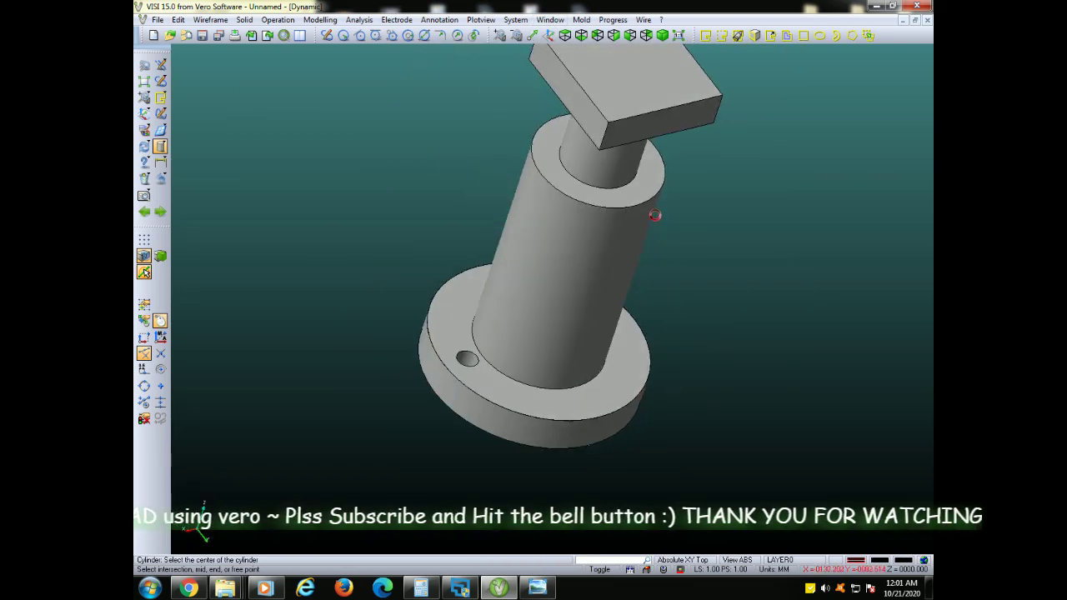
pyautogui.click(544, 18)
pyautogui.click(584, 137)
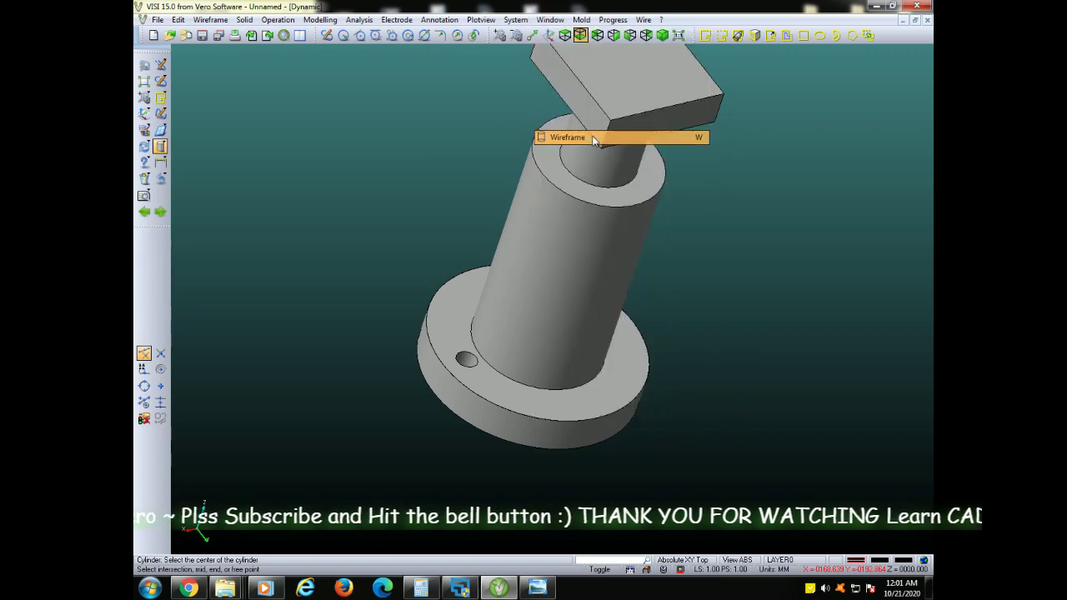
pyautogui.scroll(2, 472, 313)
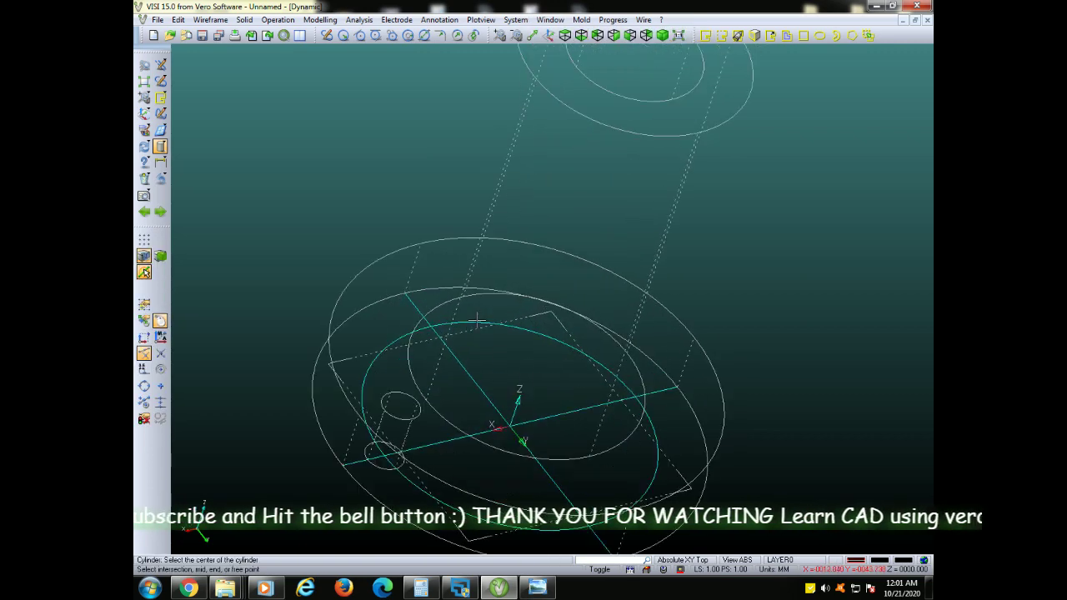
pyautogui.moveTo(440, 331)
pyautogui.mouseDown(button='middle')
pyautogui.moveTo(455, 353)
pyautogui.moveTo(531, 321)
pyautogui.mouseUp(button='middle')
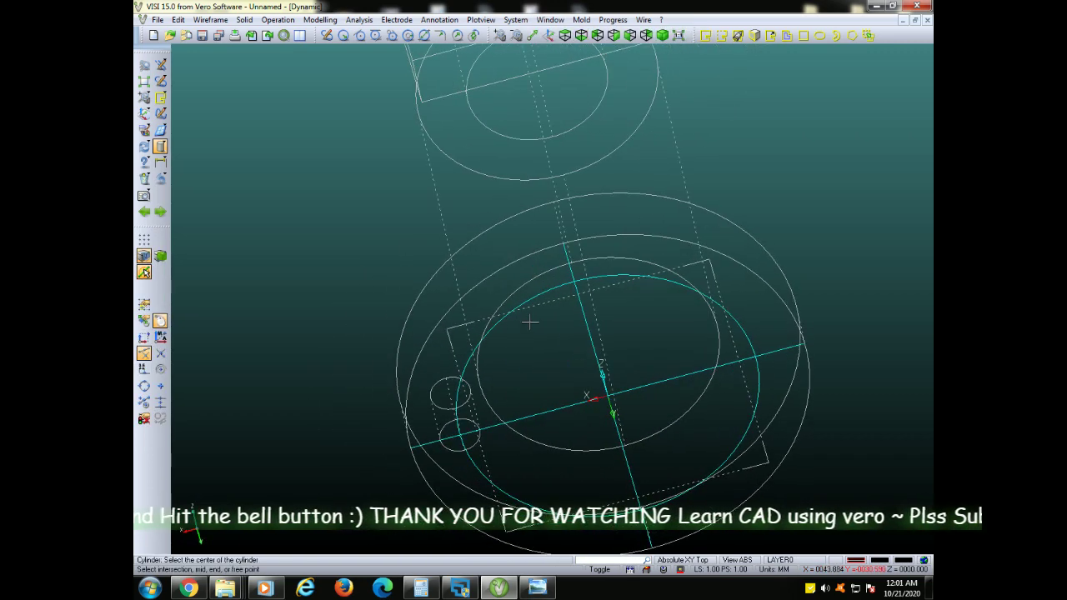
# Add the second and third hole cylinders where the centre lines cross the circle.
pyautogui.click(575, 280)
pyautogui.moveTo(573, 265); pyautogui.dragTo(364, 234, button='middle')
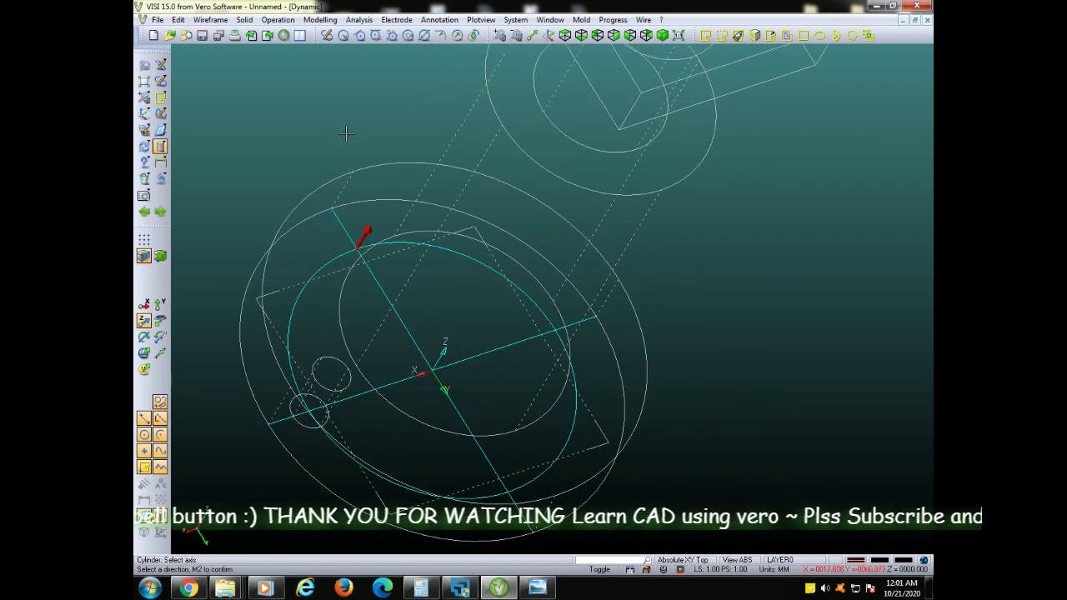
pyautogui.click(160, 242)
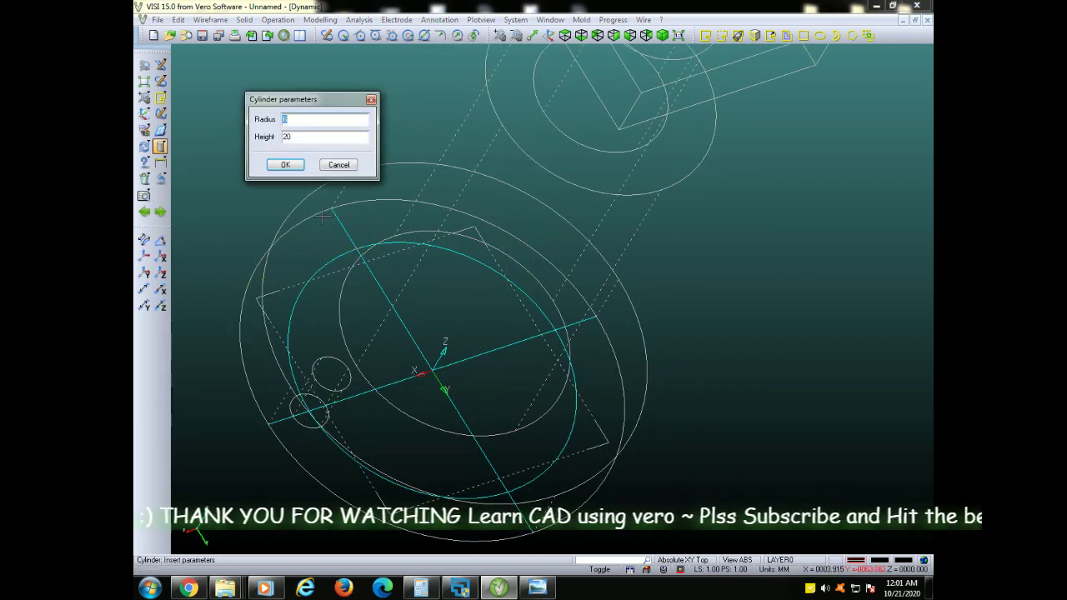
pyautogui.click(285, 165)
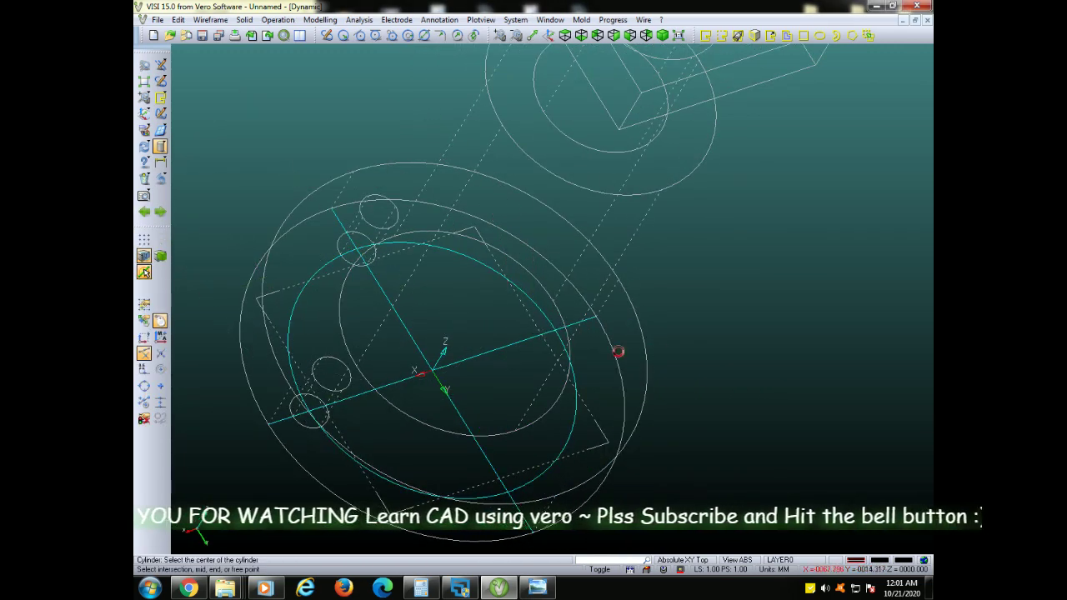
pyautogui.moveTo(618, 351); pyautogui.dragTo(640, 356, button='middle')
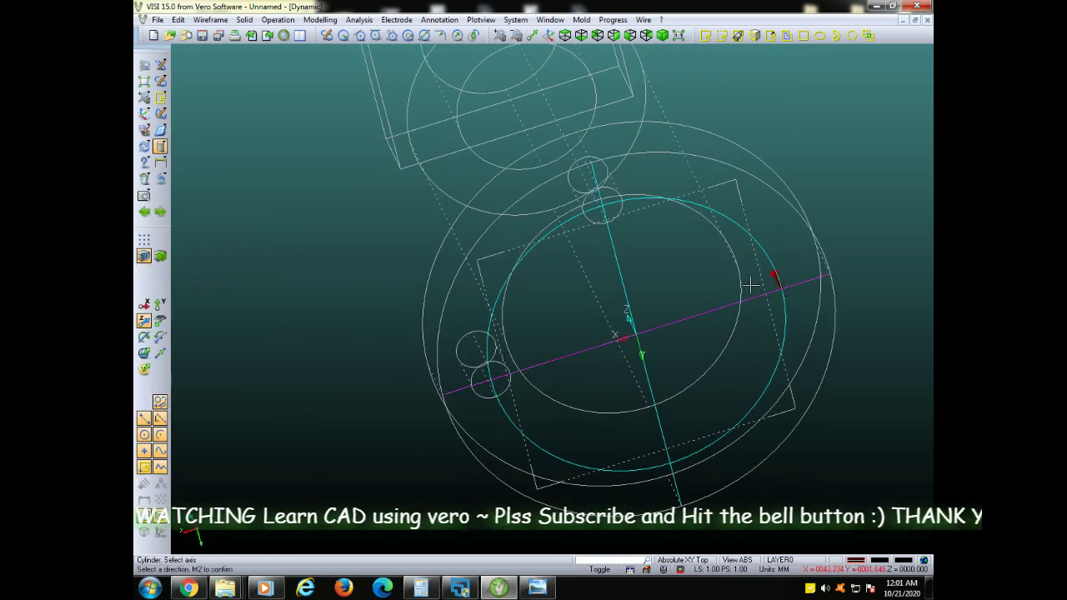
pyautogui.click(776, 282)
pyautogui.click(160, 240)
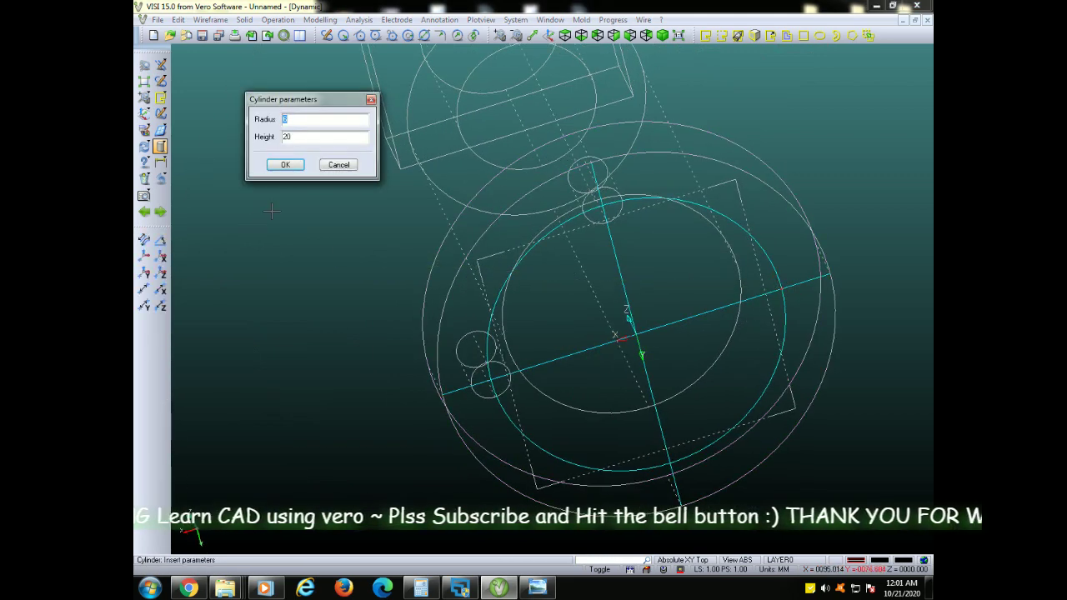
pyautogui.click(285, 165)
# Add the fourth hole cylinder on the radius-45 circle and check all four holes.
pyautogui.moveTo(348, 286); pyautogui.dragTo(495, 433, button='middle')
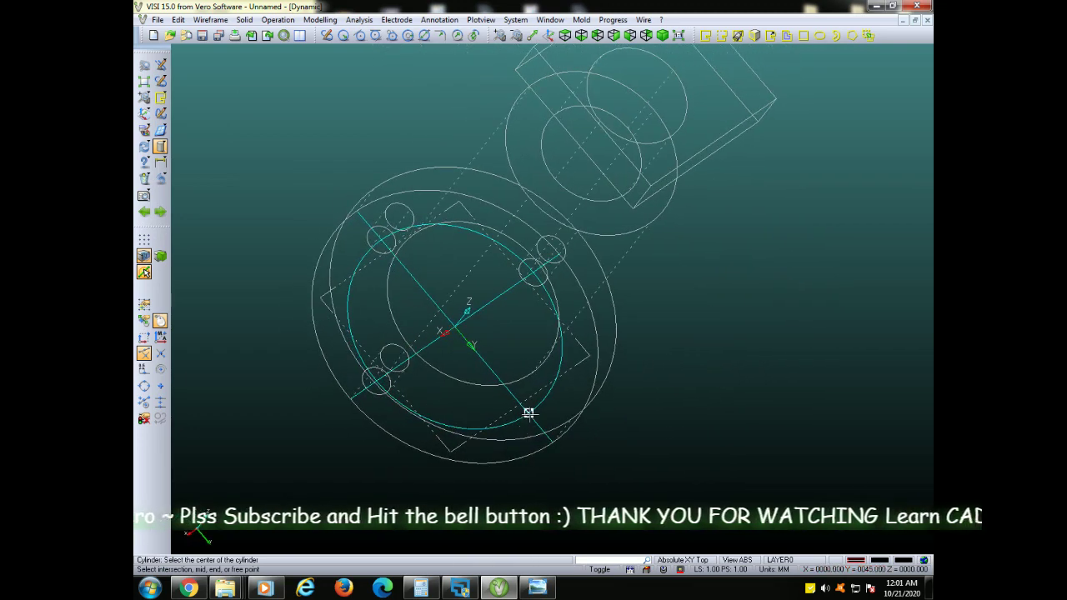
pyautogui.click(529, 412)
pyautogui.click(274, 253)
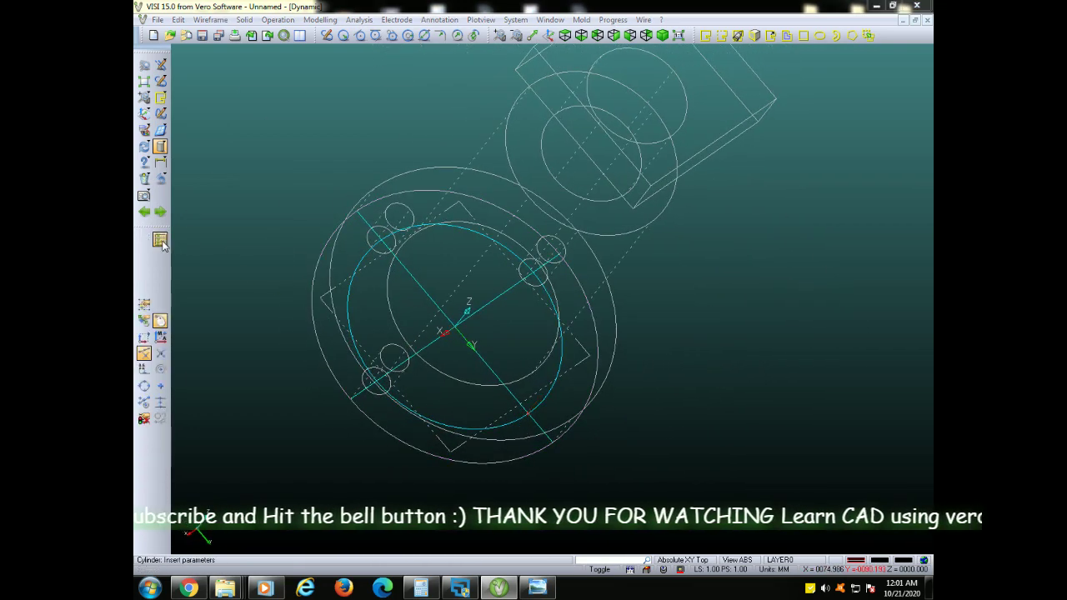
pyautogui.click(160, 241)
pyautogui.click(288, 164)
pyautogui.moveTo(467, 298)
pyautogui.mouseDown(button='middle')
pyautogui.moveTo(627, 315)
pyautogui.moveTo(572, 309)
pyautogui.moveTo(624, 306)
pyautogui.moveTo(634, 274)
pyautogui.mouseUp(button='middle')
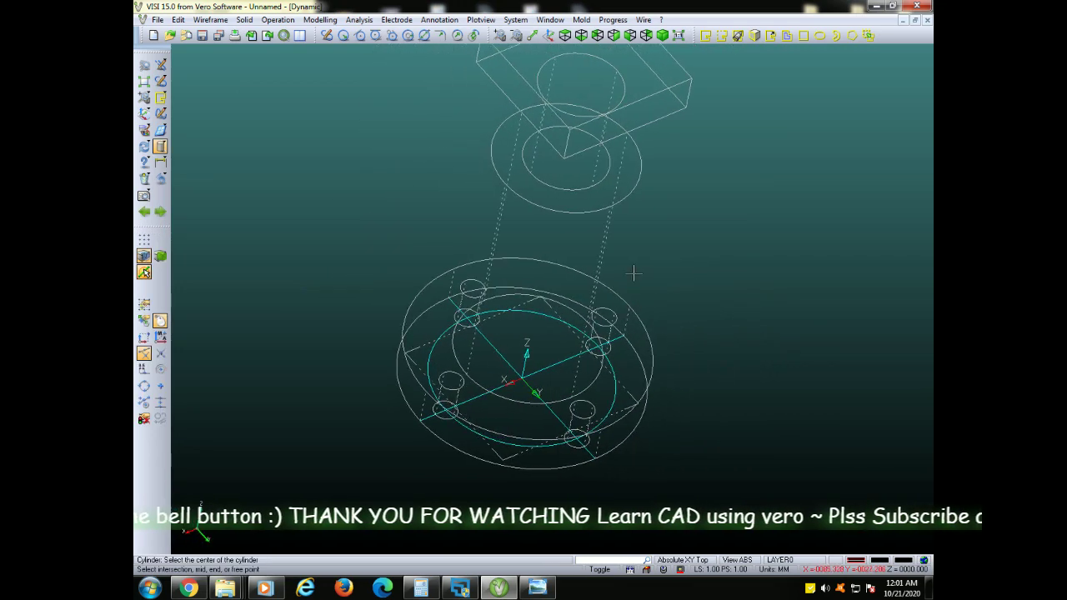
pyautogui.click(550, 19)
pyautogui.click(624, 242)
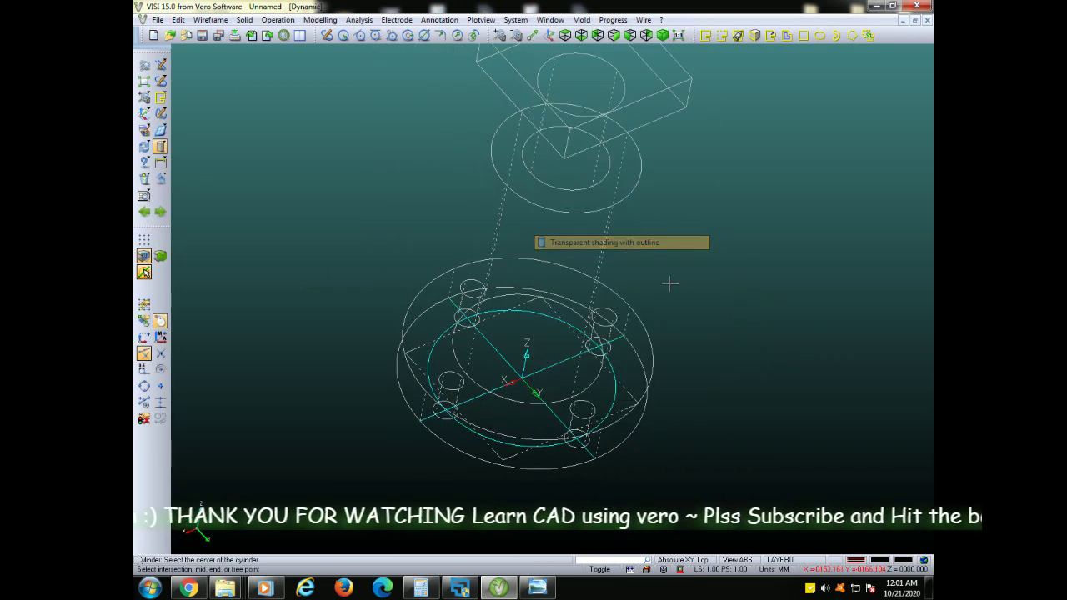
pyautogui.moveTo(675, 310)
pyautogui.mouseDown(button='middle')
pyautogui.moveTo(653, 362)
pyautogui.moveTo(567, 364)
pyautogui.moveTo(748, 276)
pyautogui.moveTo(689, 305)
pyautogui.mouseUp(button='middle')
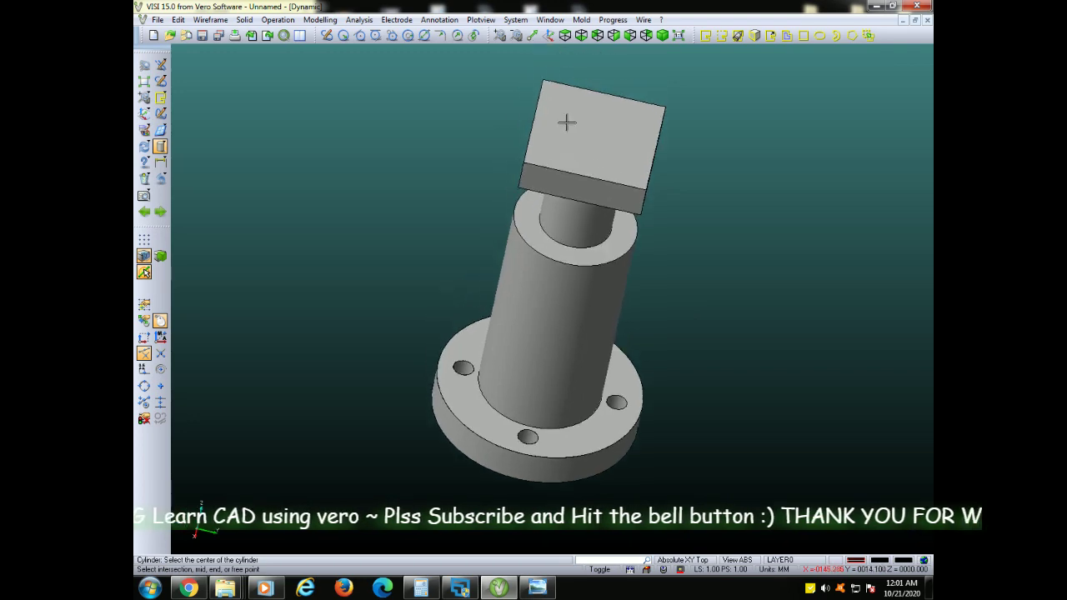
pyautogui.click(549, 19)
pyautogui.click(596, 139)
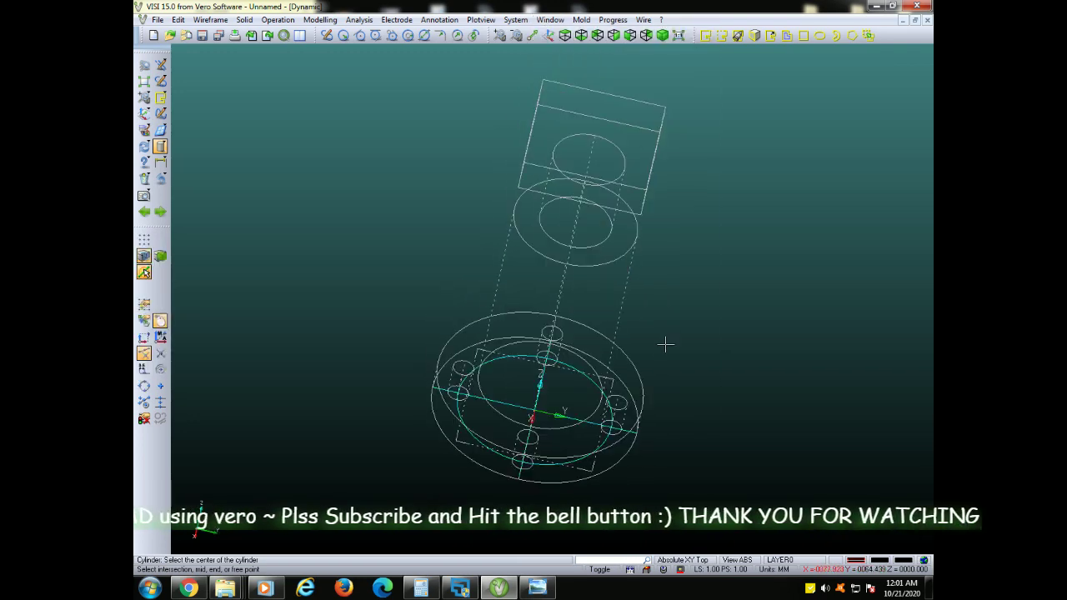
pyautogui.moveTo(660, 356)
pyautogui.mouseDown(button='middle')
pyautogui.moveTo(674, 324)
pyautogui.moveTo(663, 309)
pyautogui.moveTo(682, 328)
pyautogui.moveTo(658, 354)
pyautogui.moveTo(674, 317)
pyautogui.moveTo(701, 316)
pyautogui.moveTo(684, 319)
pyautogui.moveTo(659, 239)
pyautogui.mouseUp(button='middle')
pyautogui.scroll(2, 648, 300)
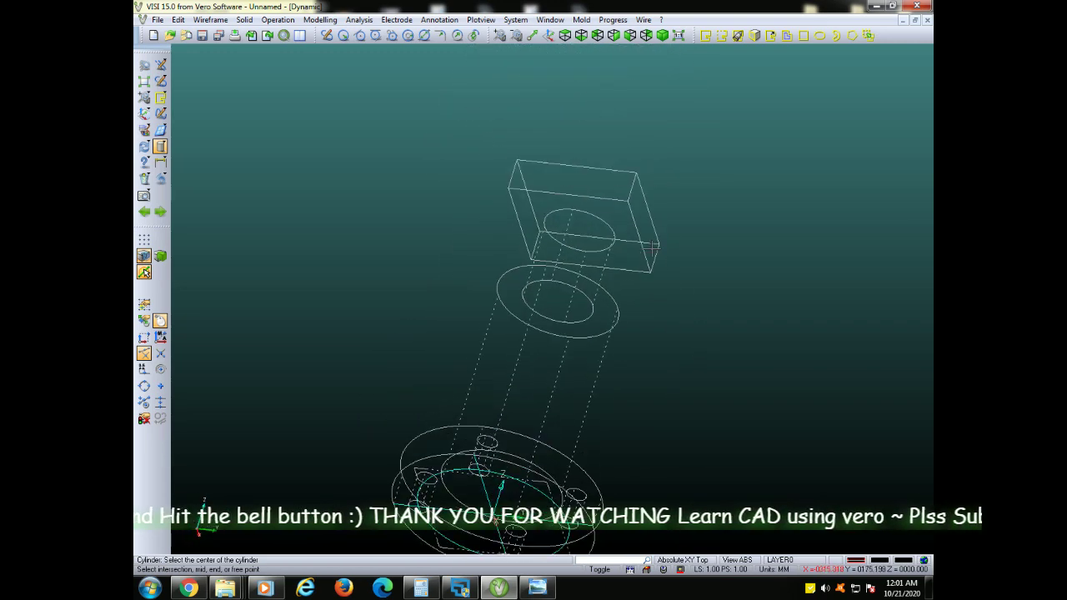
pyautogui.scroll(2, 662, 238)
pyautogui.scroll(2, 710, 267)
pyautogui.moveTo(710, 267)
pyautogui.mouseDown(button='middle')
pyautogui.moveTo(716, 273)
pyautogui.moveTo(713, 236)
pyautogui.moveTo(703, 317)
pyautogui.mouseUp(button='middle')
pyautogui.click(704, 315)
pyautogui.moveTo(754, 295); pyautogui.dragTo(745, 295, button='middle')
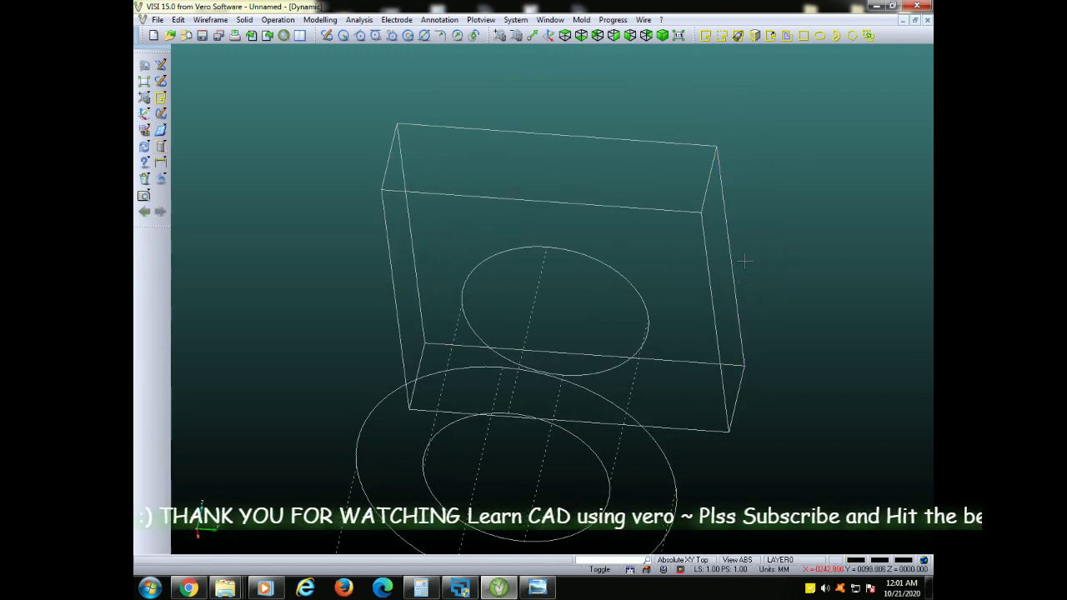
pyautogui.moveTo(754, 243)
pyautogui.mouseDown(button='middle')
pyautogui.moveTo(752, 276)
pyautogui.moveTo(769, 303)
pyautogui.moveTo(739, 300)
pyautogui.moveTo(762, 293)
pyautogui.mouseUp(button='middle')
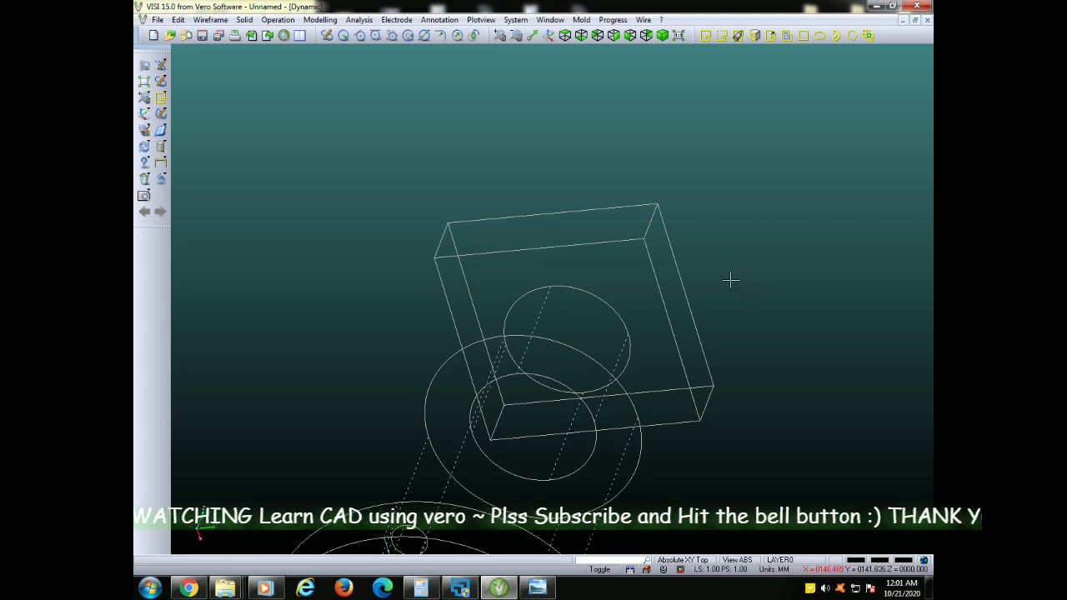
# Extract edge curves from the square block's top and left edges, then show the 'cad 6' drawing.
pyautogui.click(210, 19)
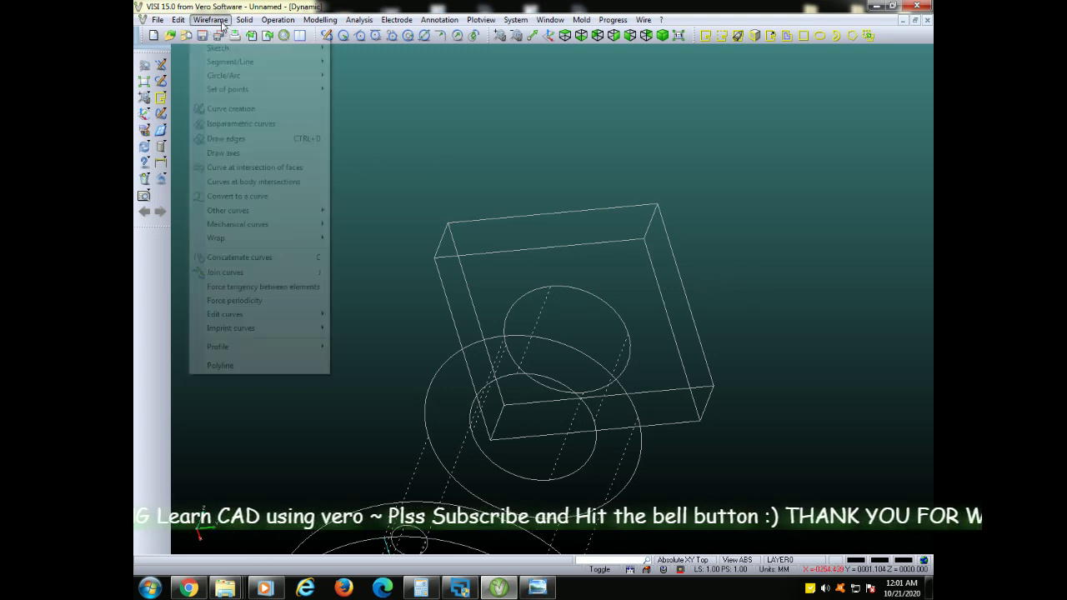
pyautogui.click(233, 141)
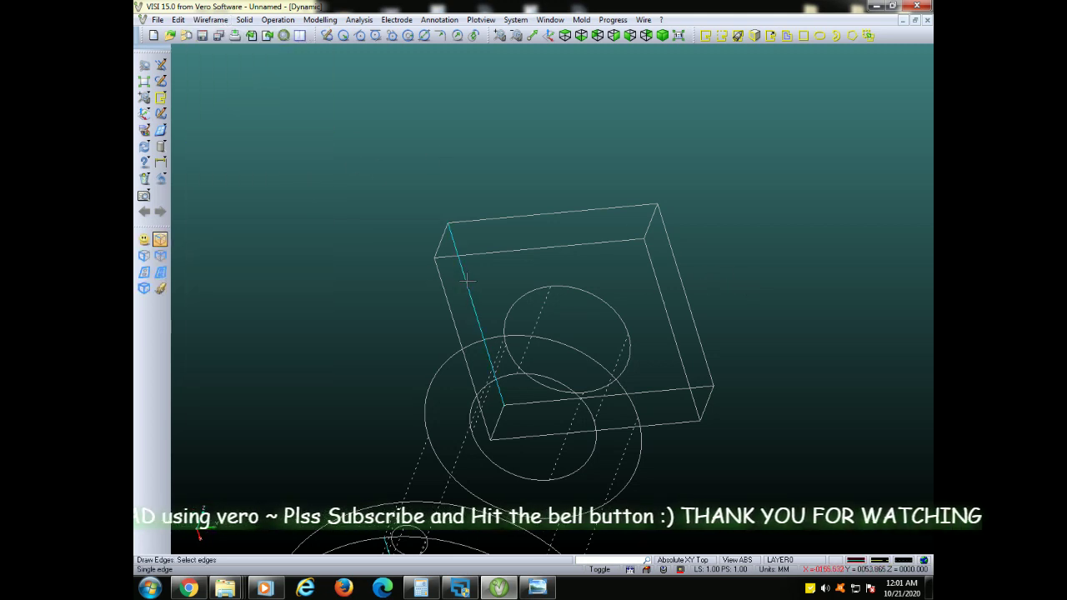
pyautogui.click(210, 19)
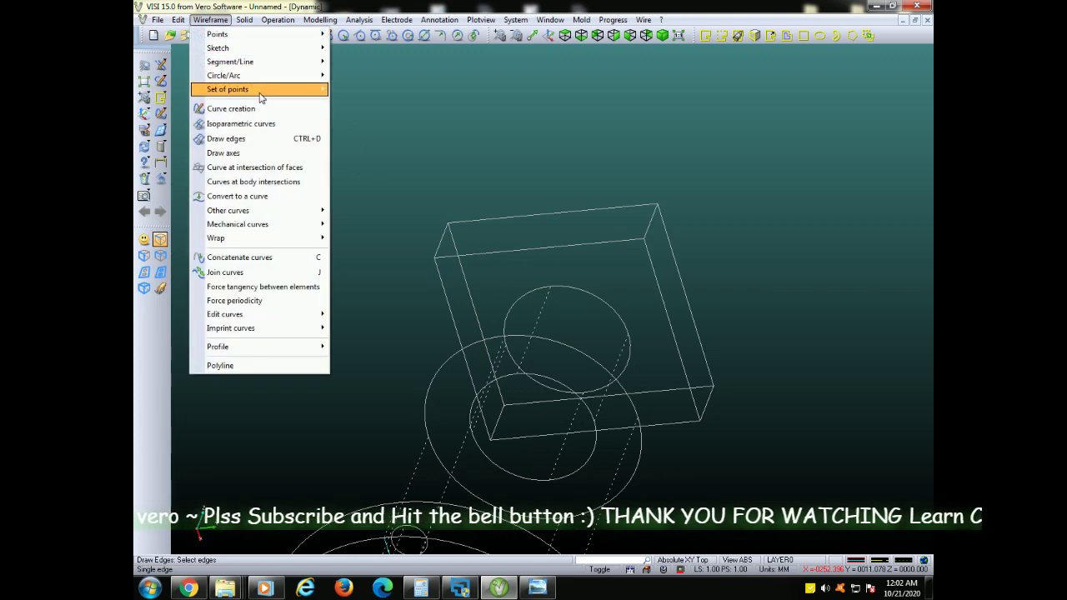
pyautogui.click(264, 140)
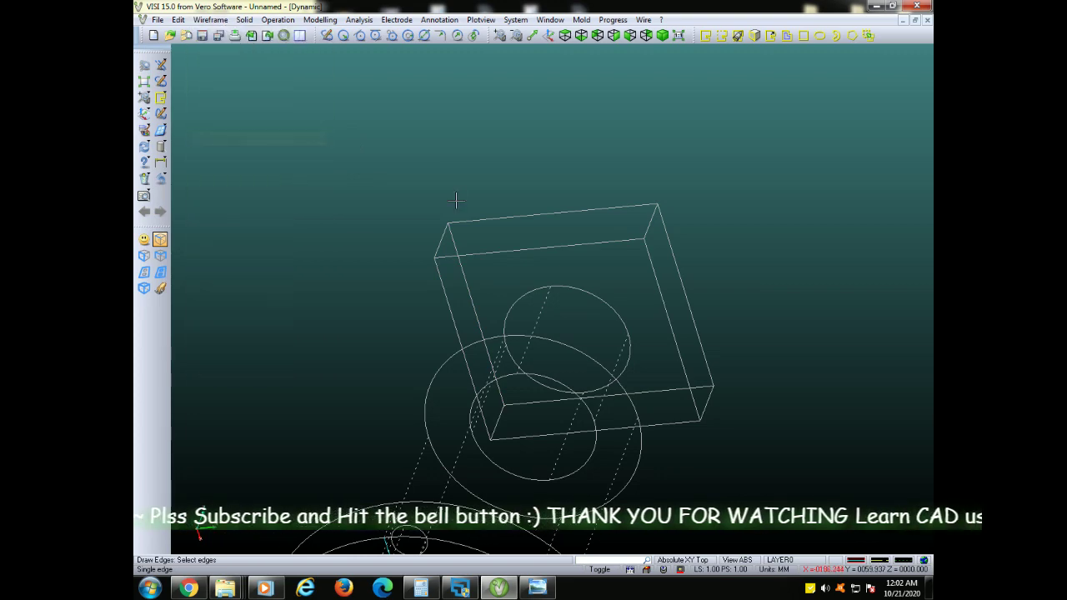
pyautogui.click(453, 258)
pyautogui.scroll(-2, 362, 178)
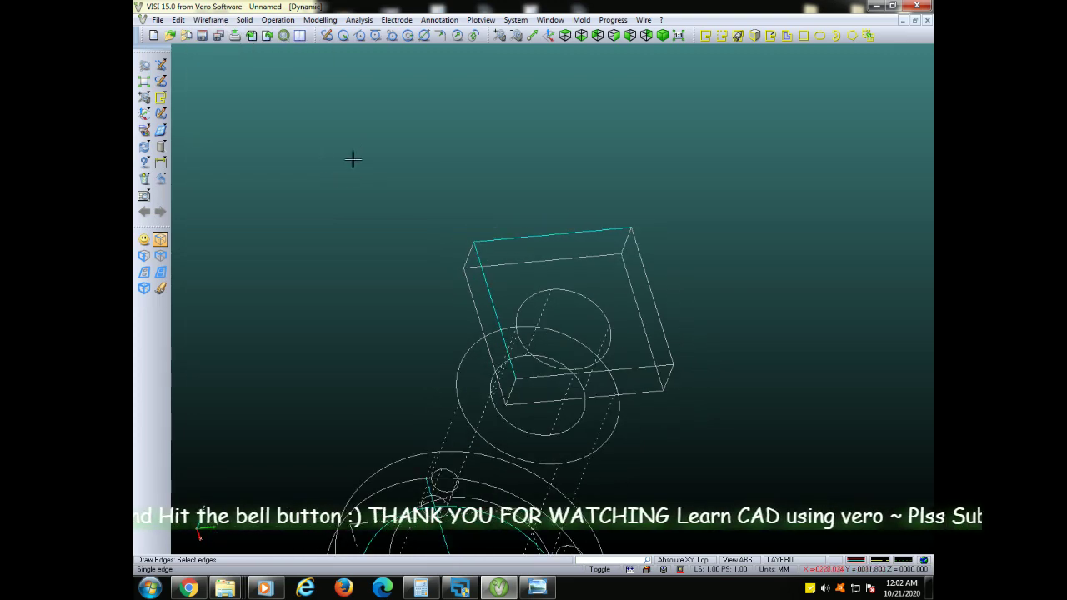
pyautogui.click(542, 591)
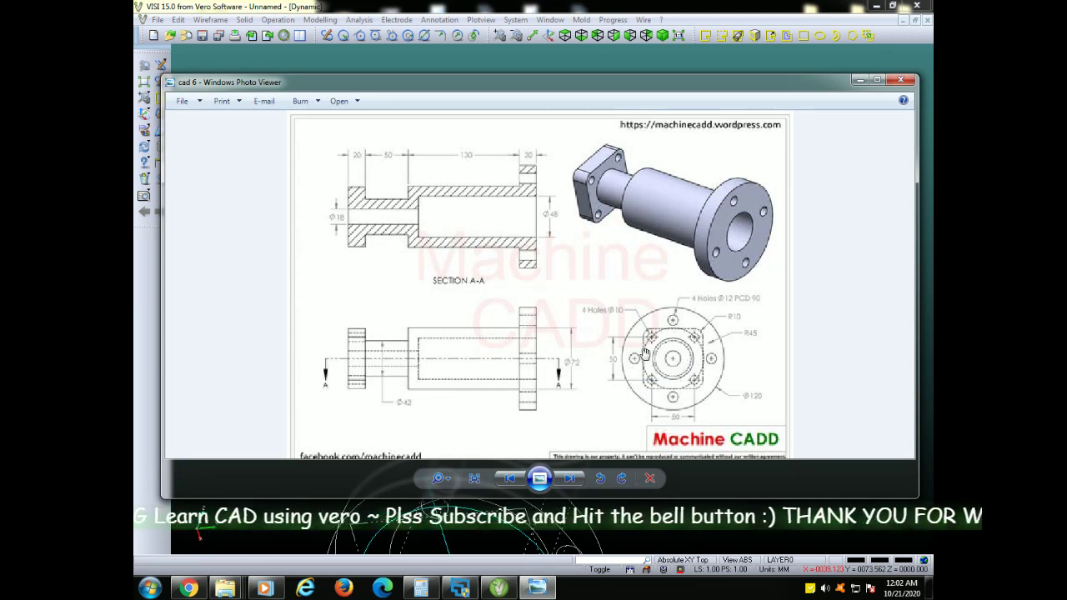
# Hide the 'cad 6' drawing, restore it to check dimensions, then hide it again.
pyautogui.click(538, 588)
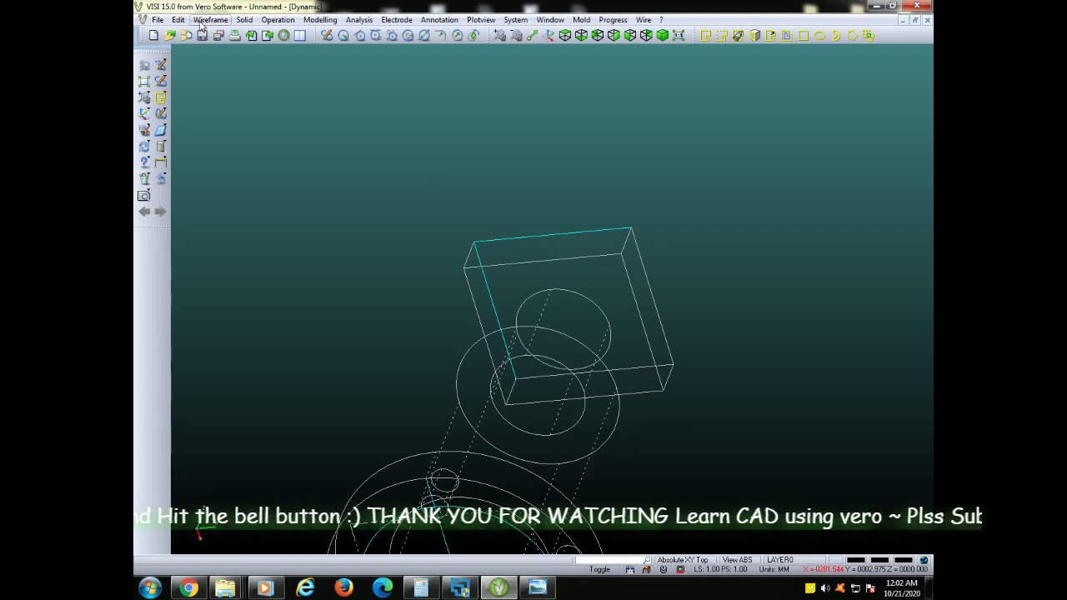
pyautogui.click(536, 588)
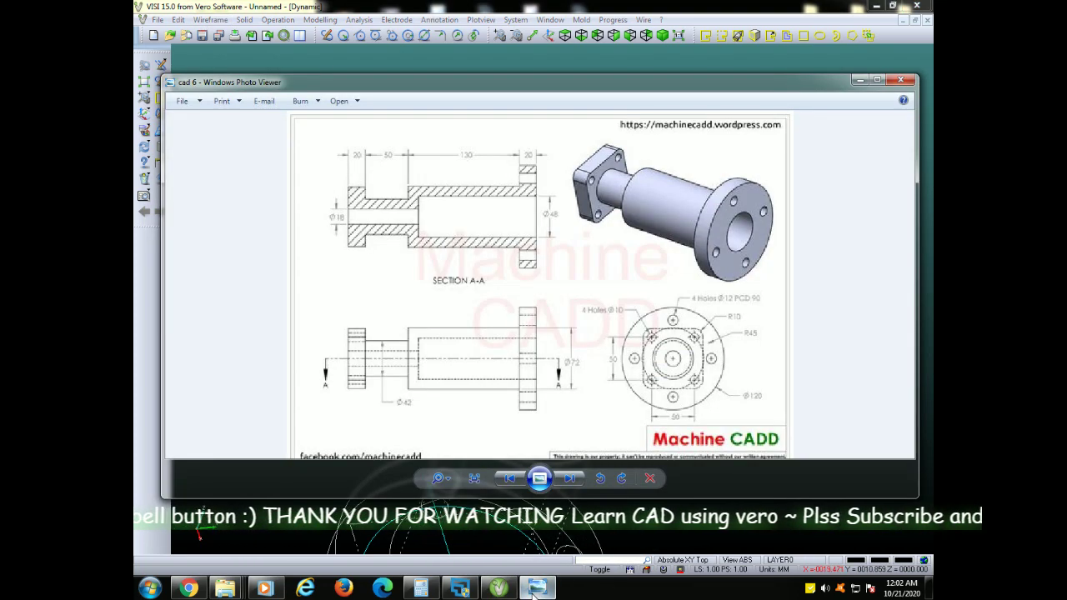
pyautogui.click(536, 588)
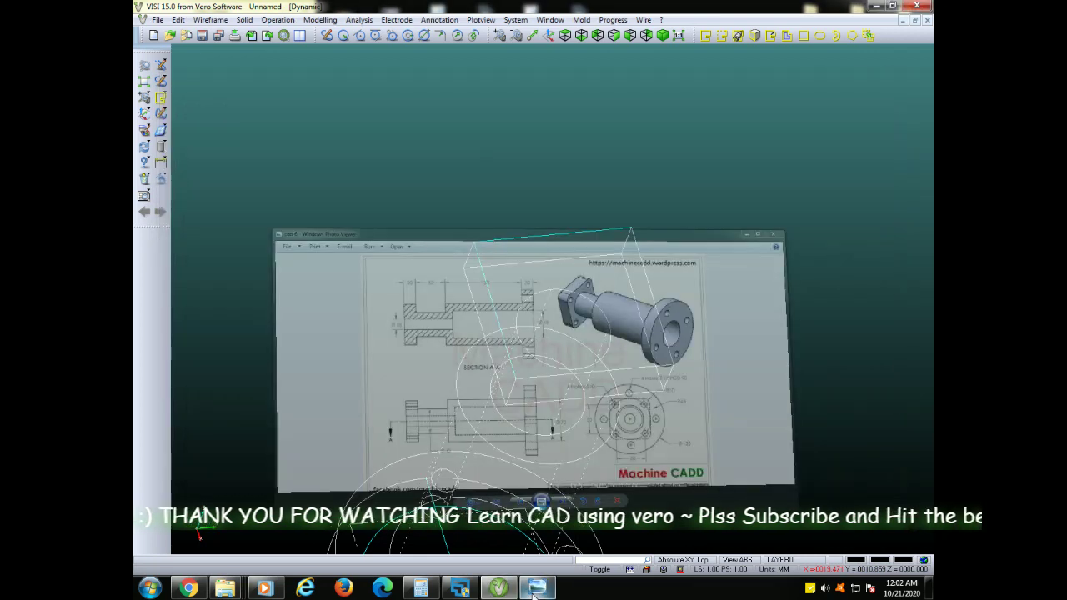
# Measure the point-to-point distance between two box corners, reading 72.
pyautogui.click(661, 20)
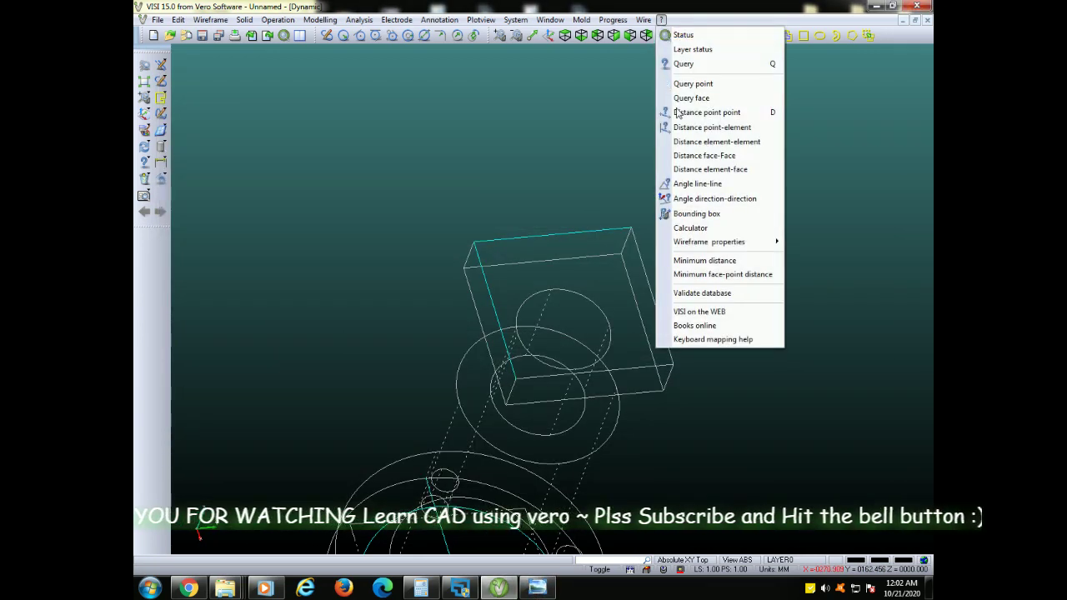
pyautogui.click(239, 54)
pyautogui.click(200, 20)
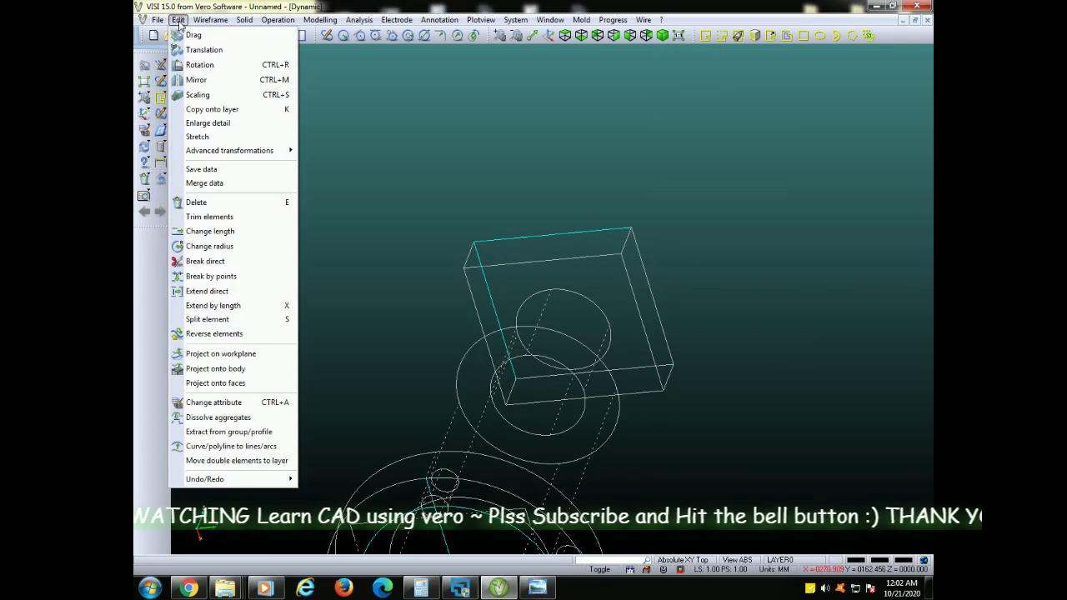
pyautogui.click(665, 20)
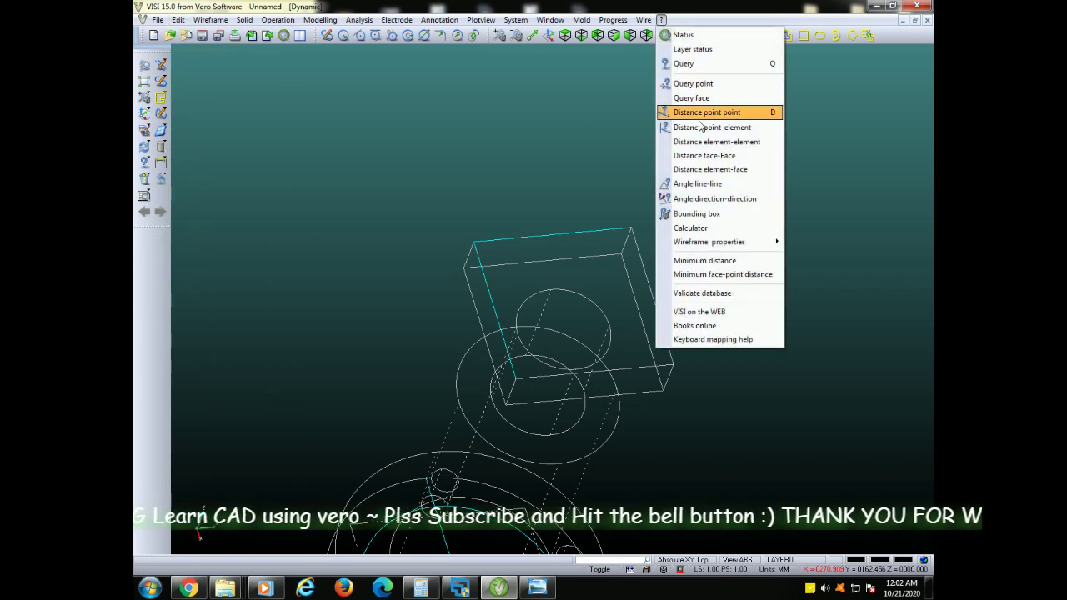
pyautogui.click(703, 112)
pyautogui.click(631, 228)
pyautogui.click(473, 243)
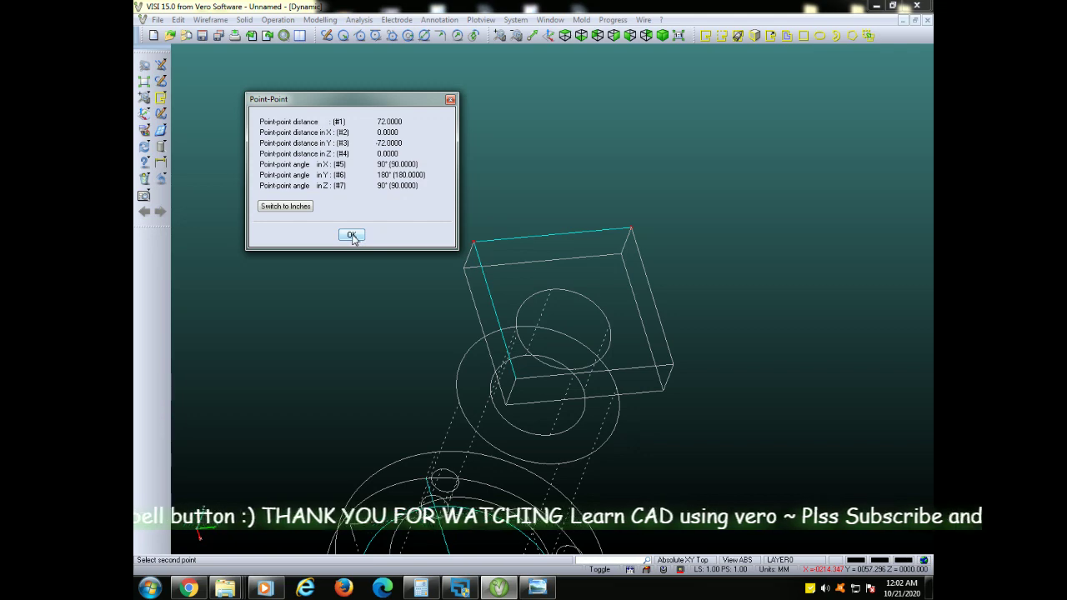
pyautogui.click(353, 238)
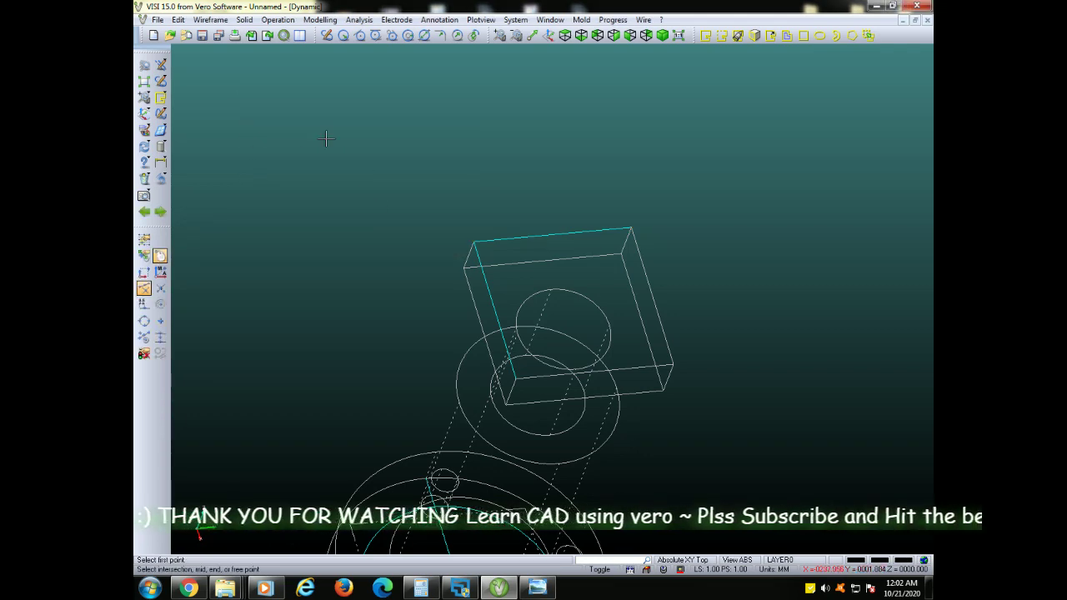
# Start translating the block's side edge by a typed Y -25 increment, checking the reference drawing.
pyautogui.moveTo(250, 139); pyautogui.dragTo(314, 160, button='middle')
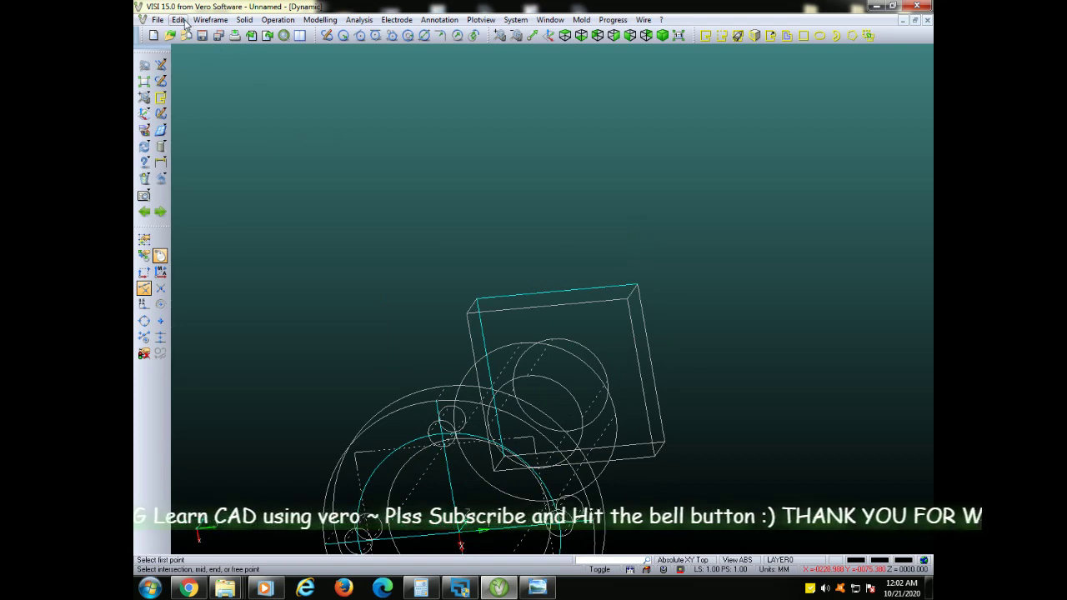
pyautogui.click(182, 20)
pyautogui.click(224, 48)
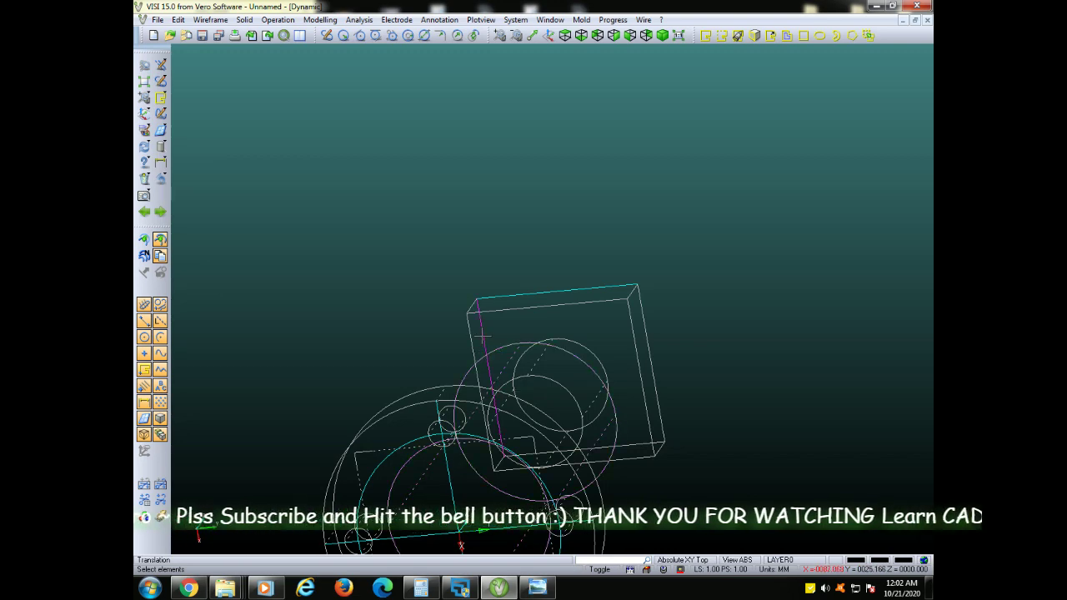
pyautogui.click(482, 337)
pyautogui.scroll(2, 397, 217)
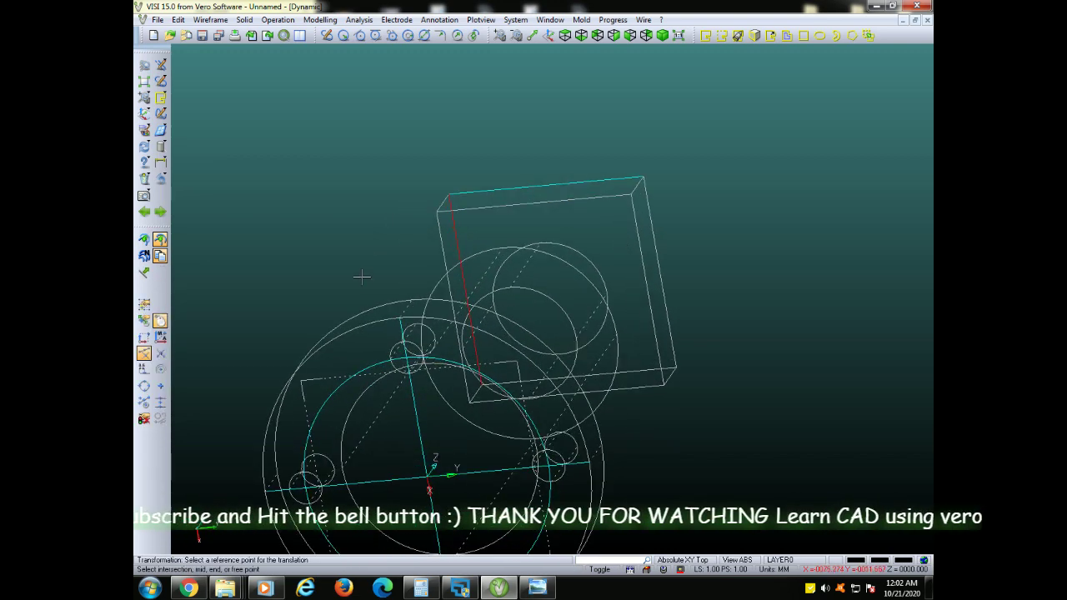
pyautogui.moveTo(358, 263); pyautogui.dragTo(360, 264, button='middle')
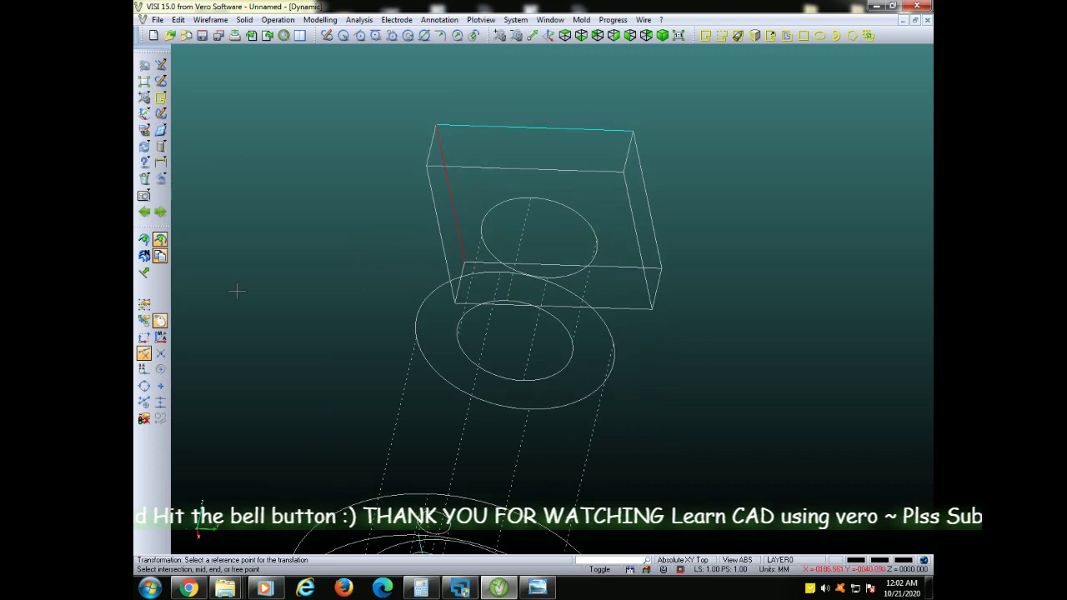
pyautogui.click(145, 274)
pyautogui.moveTo(300, 384)
pyautogui.mouseDown(button='middle')
pyautogui.moveTo(289, 400)
pyautogui.moveTo(310, 400)
pyautogui.mouseUp(button='middle')
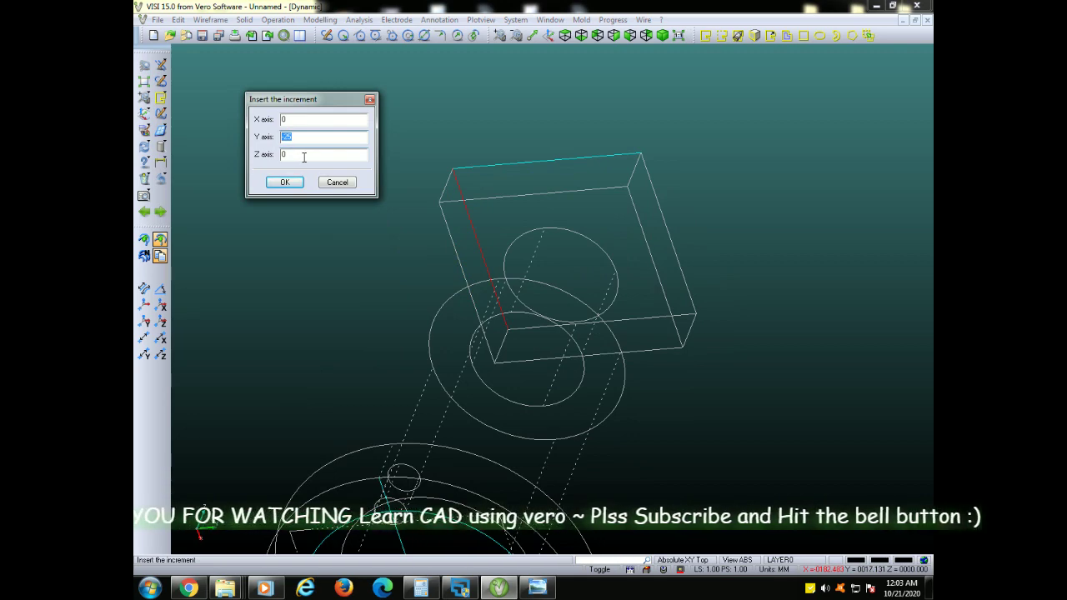
pyautogui.click(538, 589)
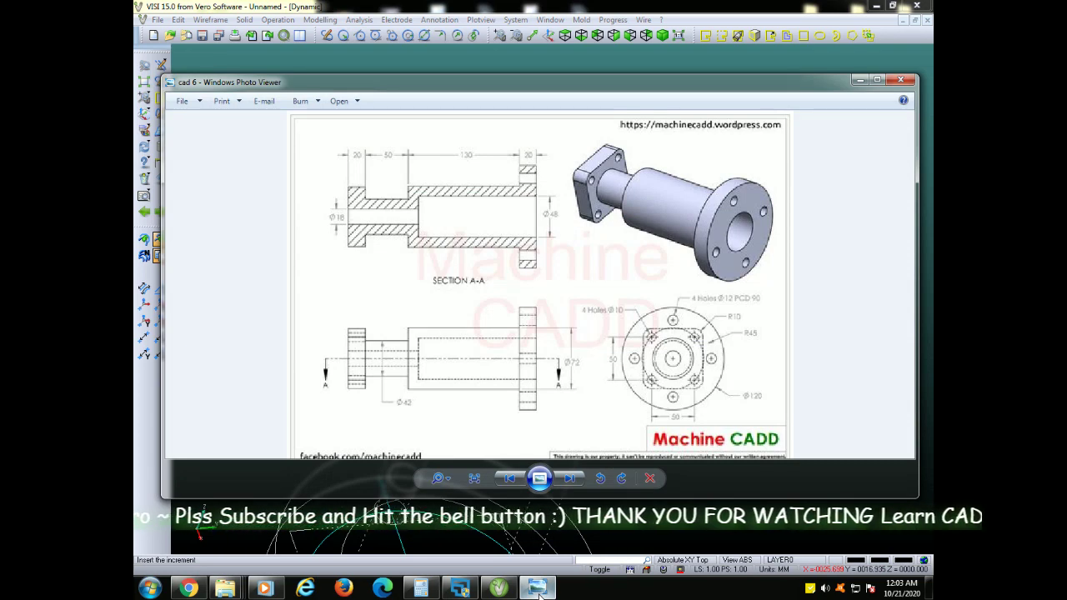
pyautogui.click(538, 589)
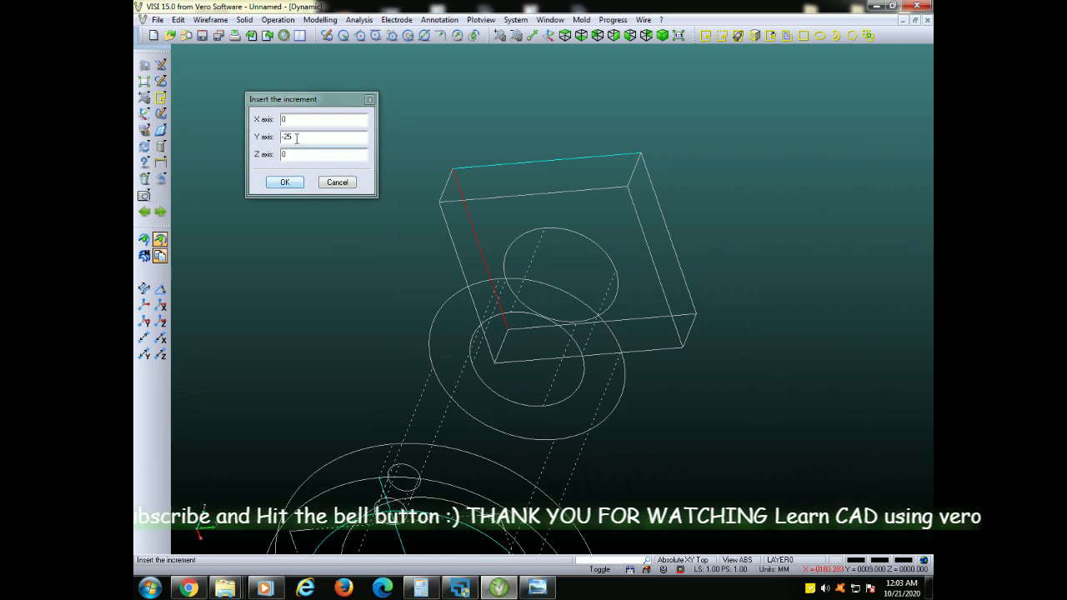
# Finish the first offset copy, then copy the back top edge by an X/Y increment.
pyautogui.write('36')
pyautogui.click(285, 183)
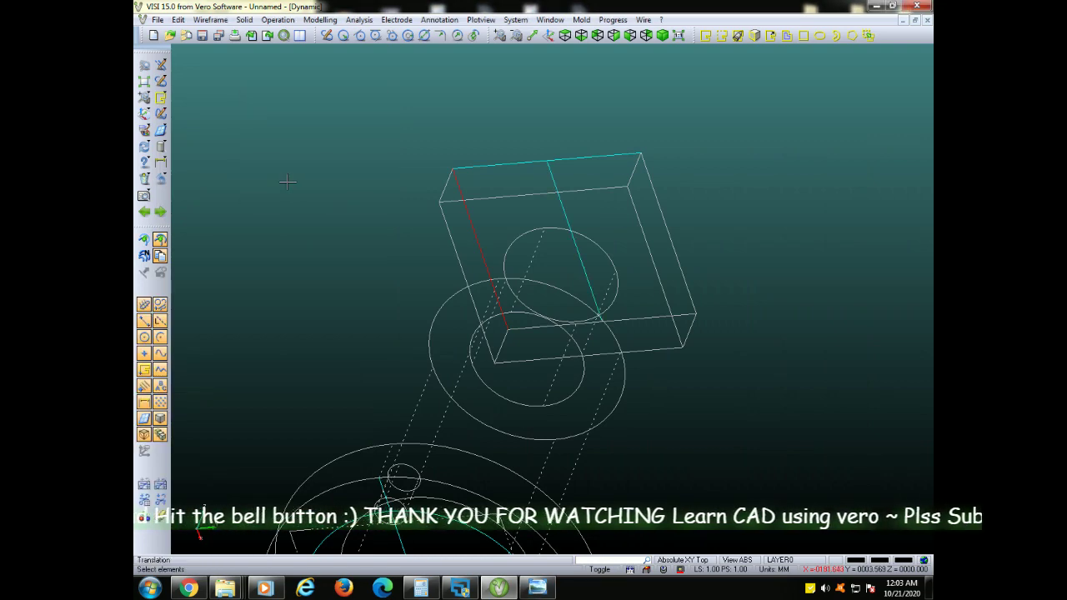
pyautogui.rightClick(231, 233)
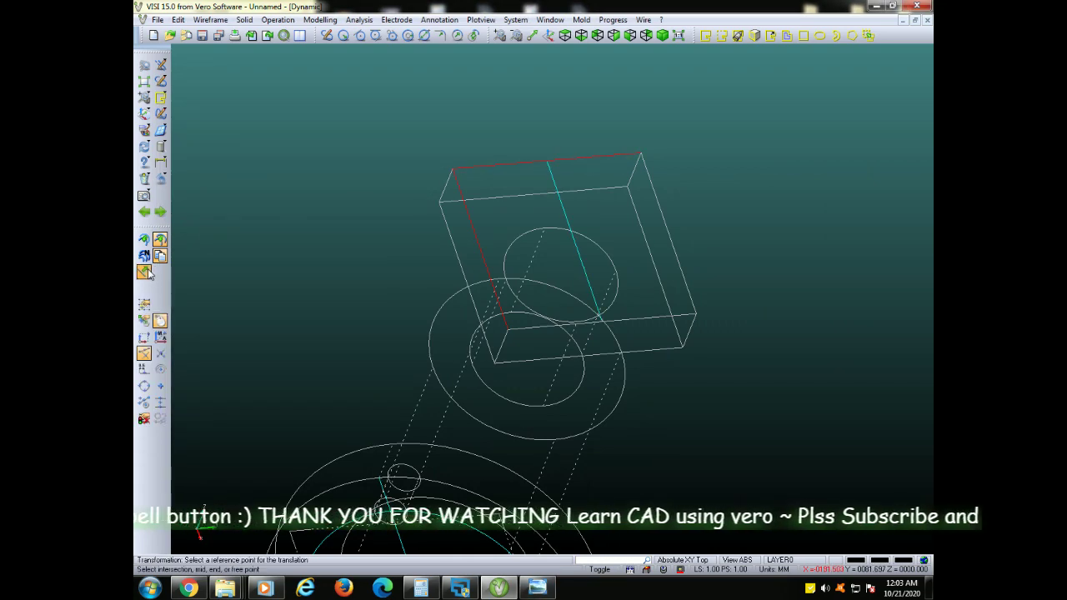
pyautogui.click(144, 353)
pyautogui.write('0')
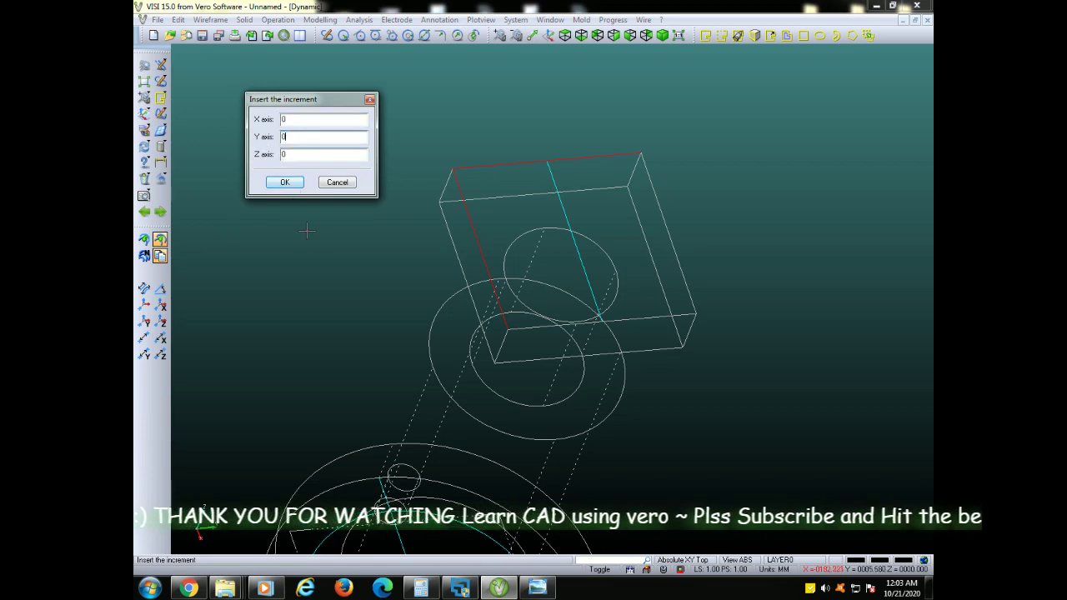
pyautogui.moveTo(327, 214)
pyautogui.mouseDown(button='middle')
pyautogui.moveTo(357, 281)
pyautogui.moveTo(338, 279)
pyautogui.moveTo(348, 281)
pyautogui.mouseUp(button='middle')
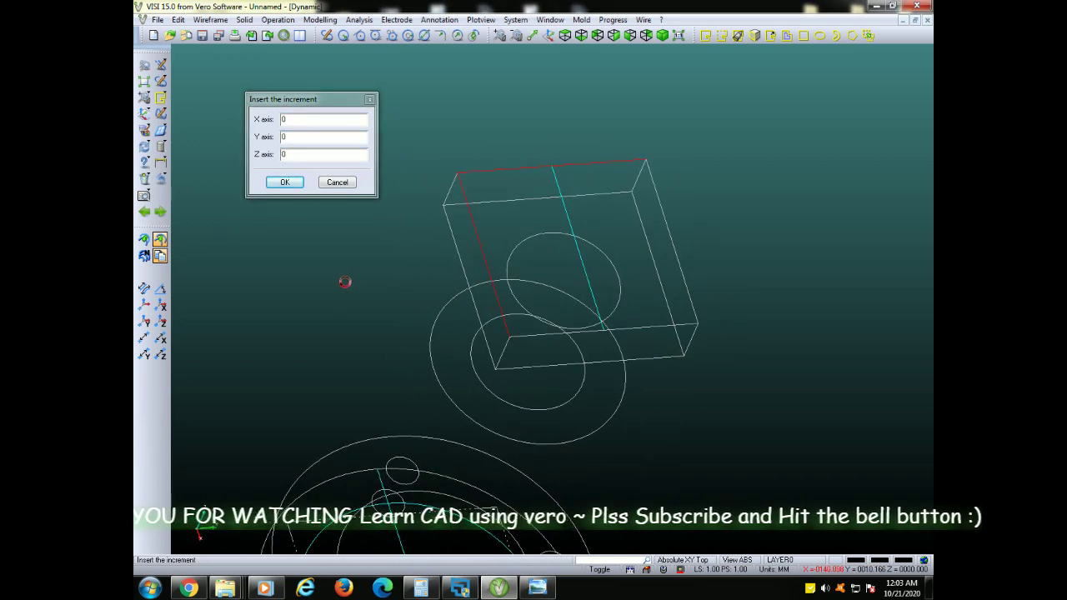
pyautogui.click(300, 130)
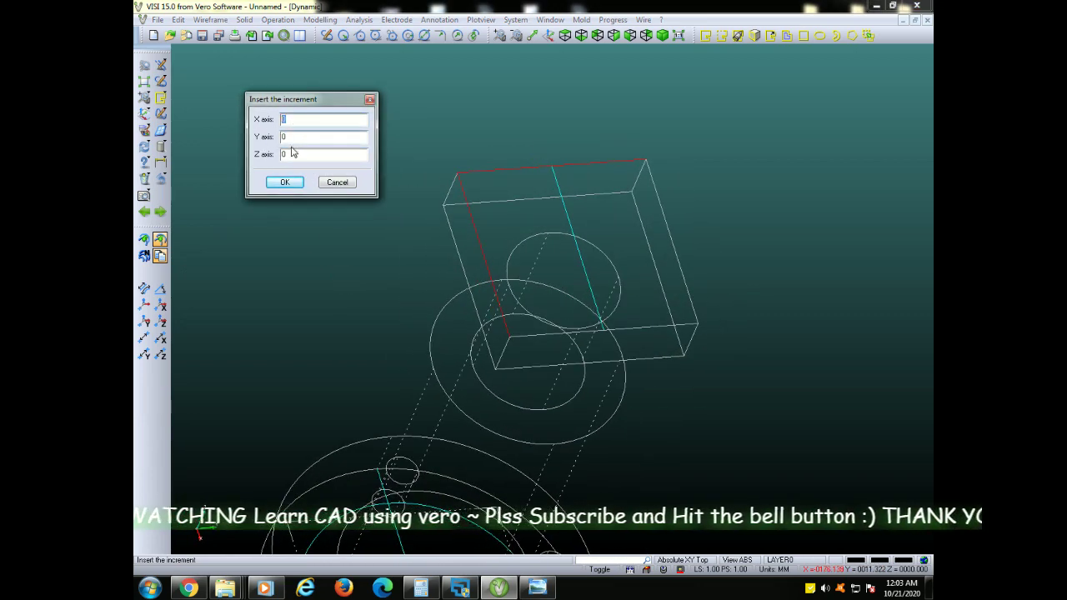
pyautogui.write('36')
pyautogui.click(285, 182)
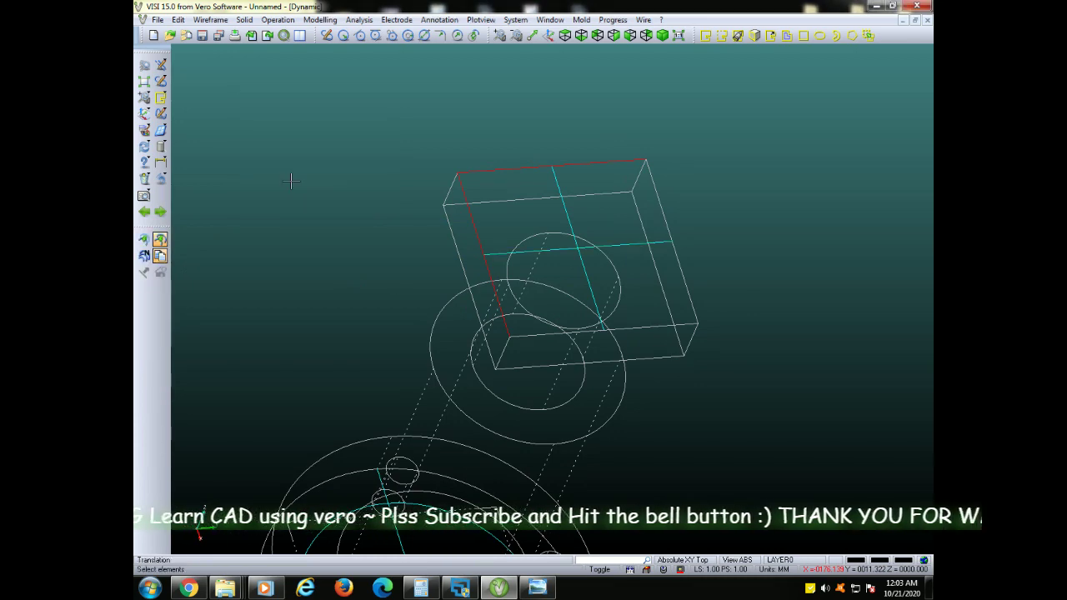
# Select the two bore circles, then clear the selection.
pyautogui.moveTo(296, 233)
pyautogui.mouseDown(button='middle')
pyautogui.moveTo(277, 246)
pyautogui.moveTo(539, 362)
pyautogui.mouseUp(button='middle')
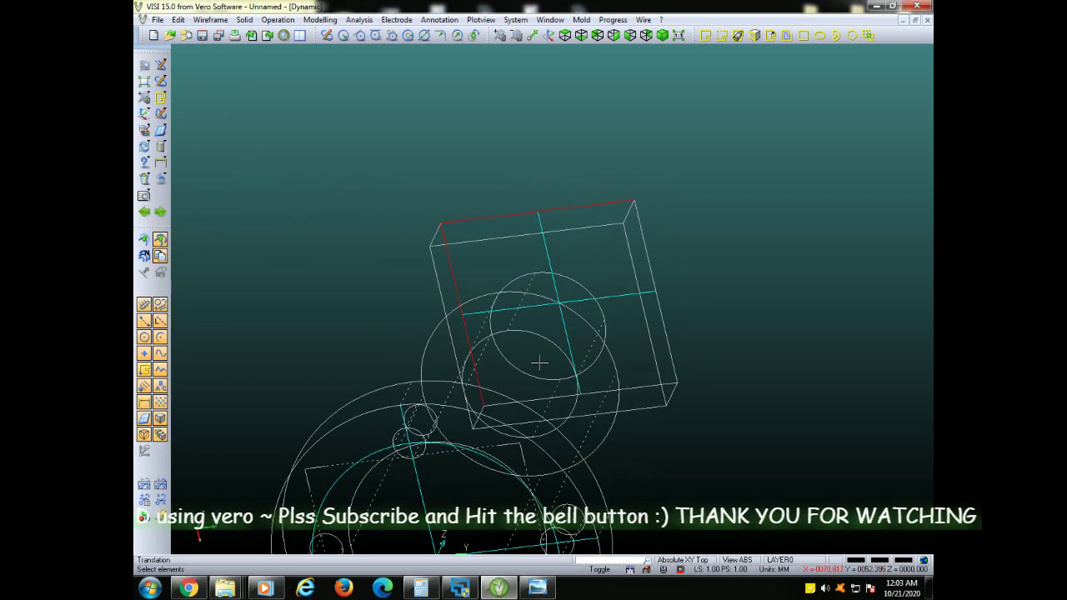
pyautogui.click(572, 365)
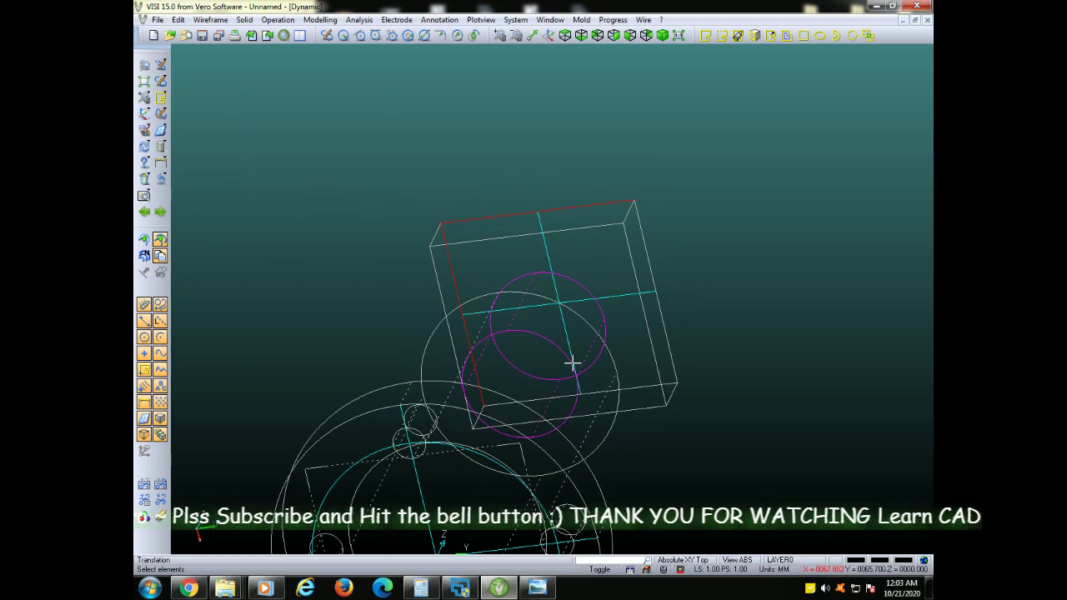
pyautogui.rightClick(572, 364)
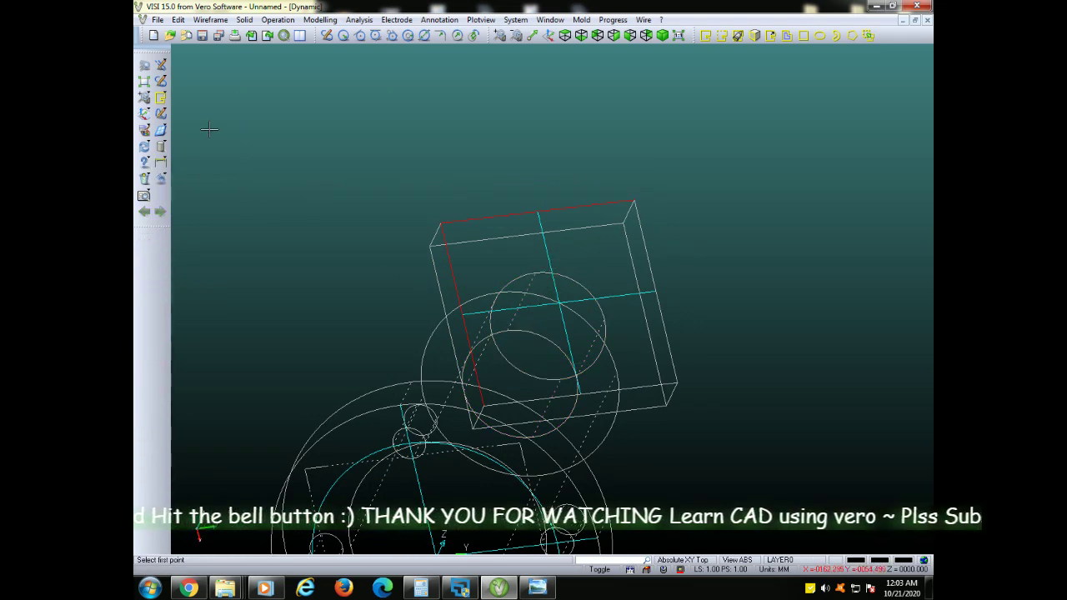
# Run another translation with a typed increment of 360 and apply it.
pyautogui.click(179, 20)
pyautogui.click(204, 50)
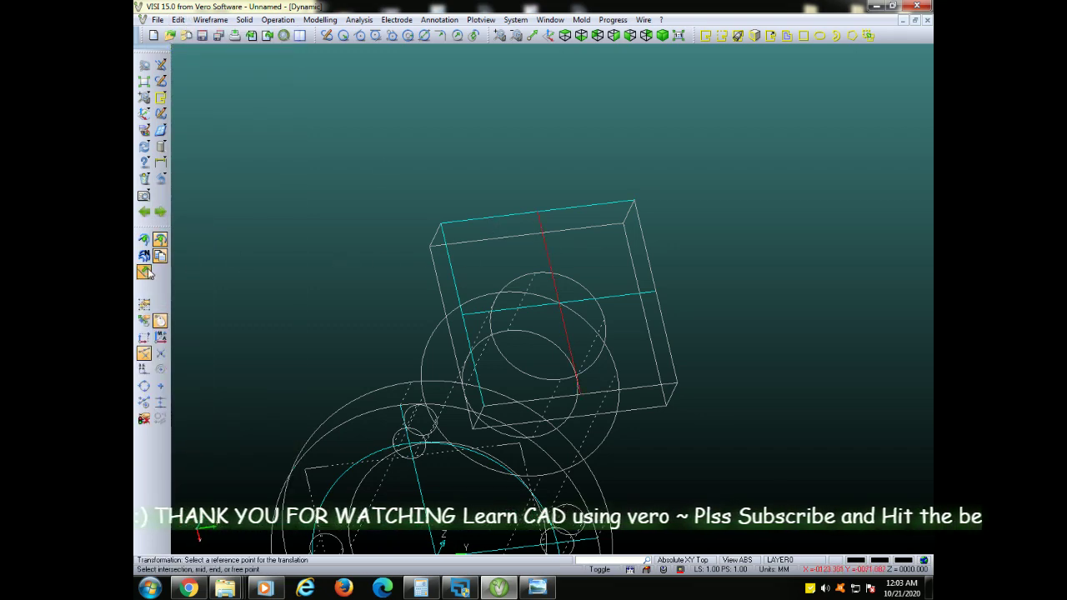
pyautogui.click(144, 272)
pyautogui.write('36')
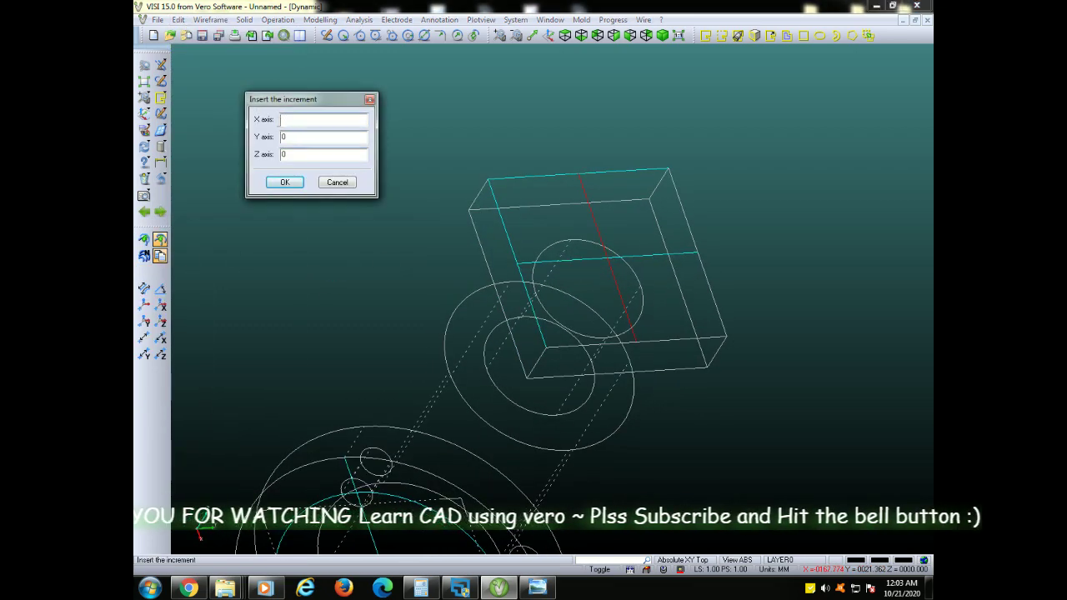
pyautogui.write('0')
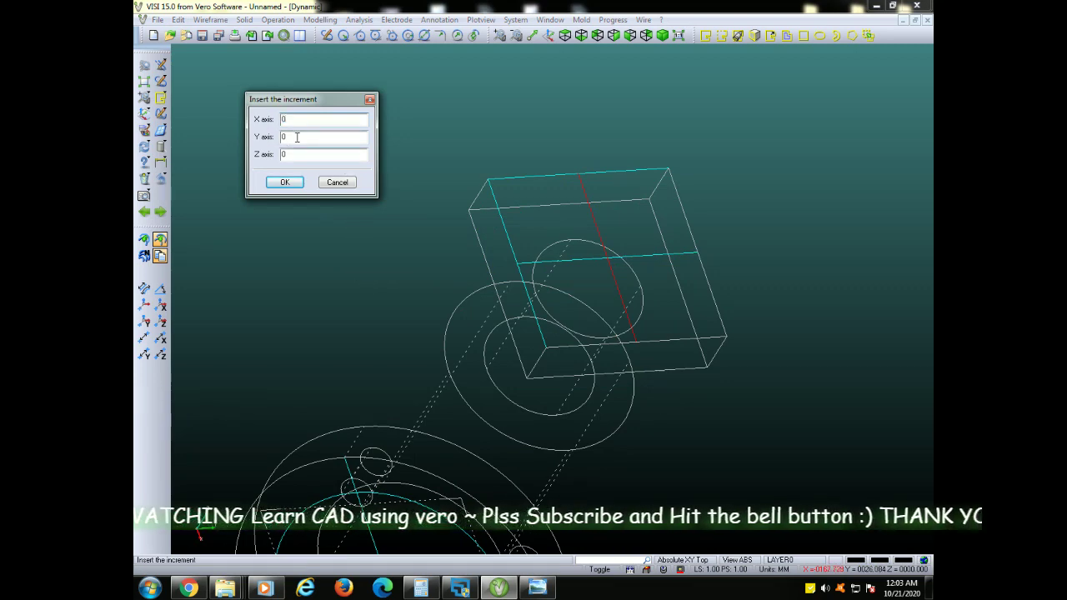
pyautogui.press('Tab')
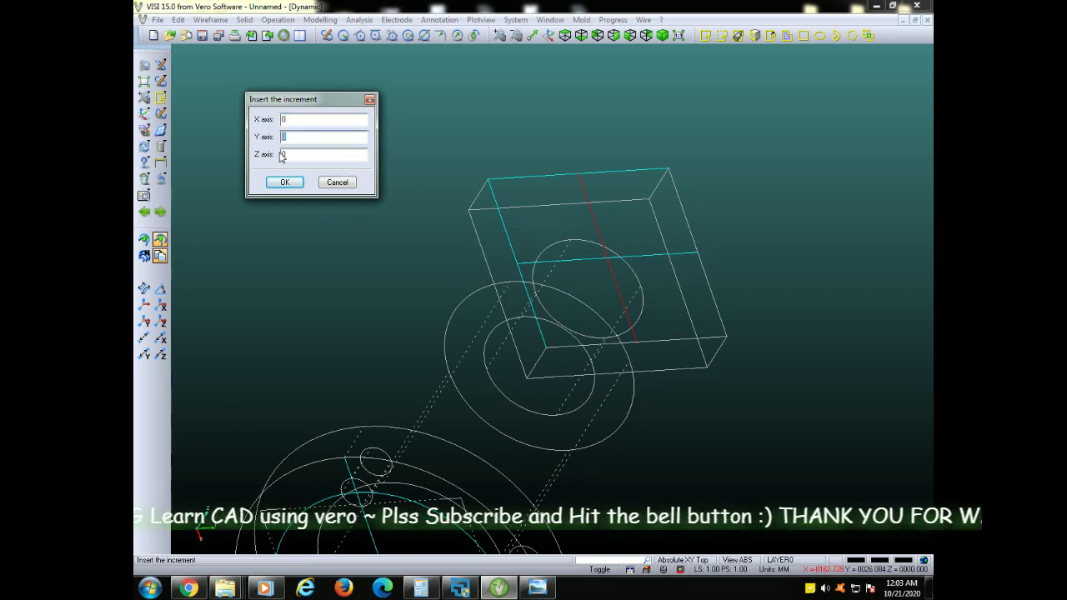
pyautogui.click(286, 182)
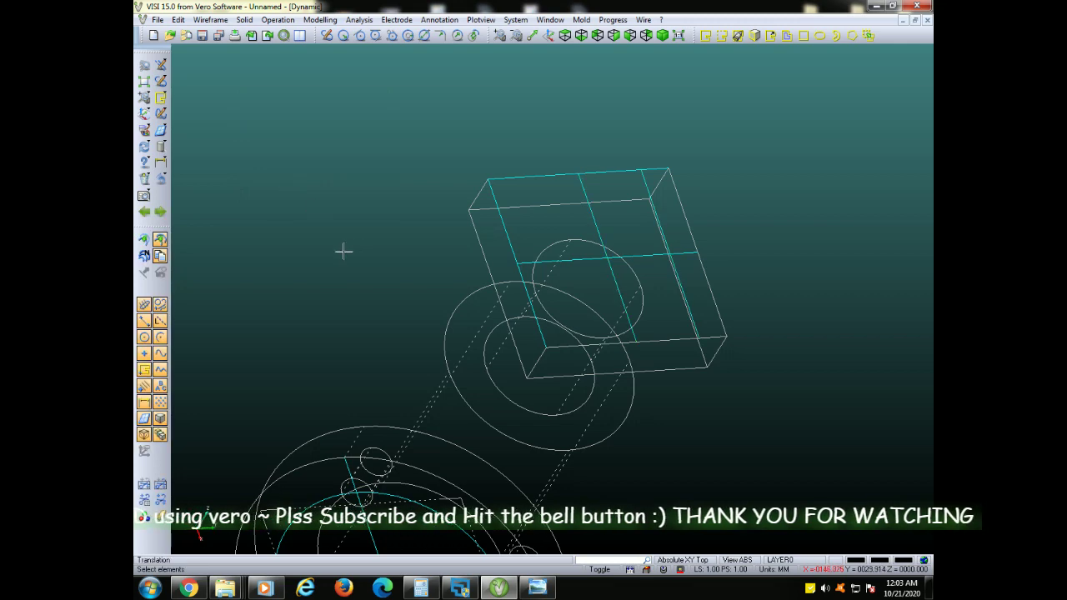
# Copy another box edge and the top face's middle line by typed offsets.
pyautogui.click(458, 283)
pyautogui.rightClick(393, 262)
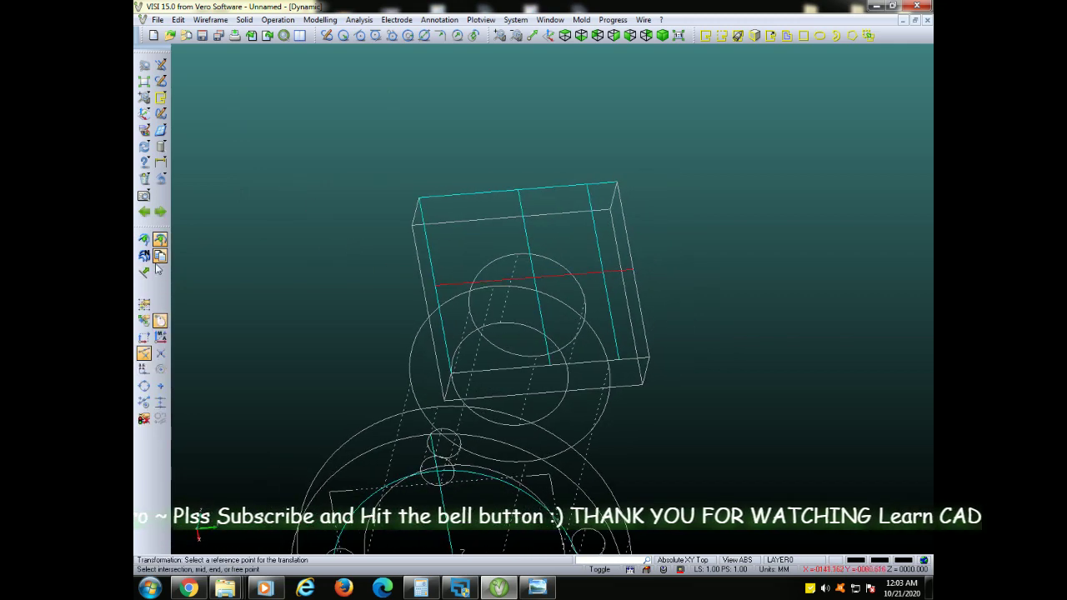
pyautogui.click(158, 271)
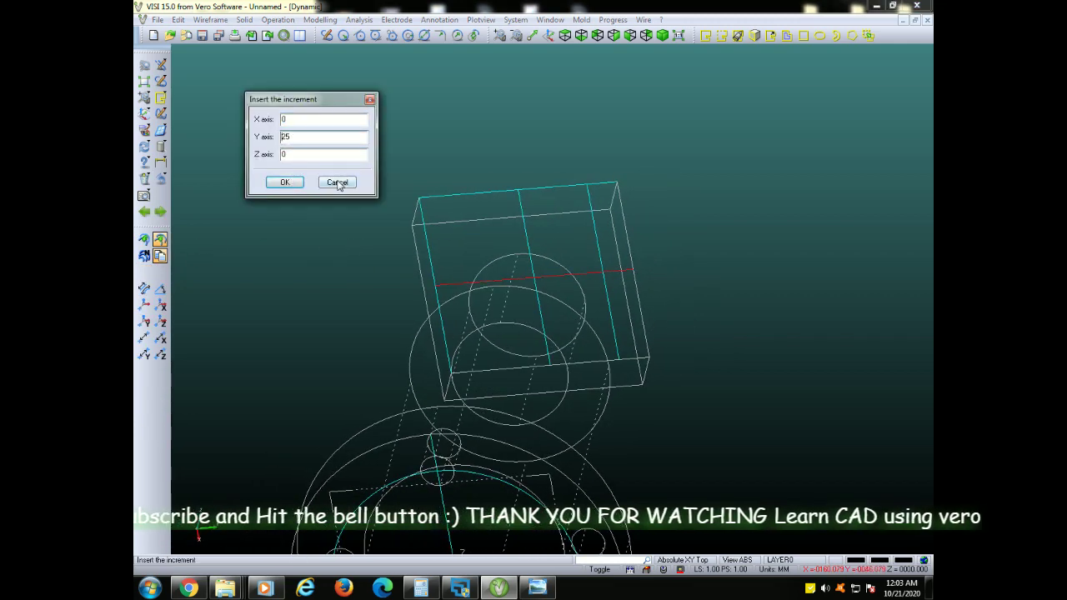
pyautogui.write('-25')
pyautogui.click(286, 182)
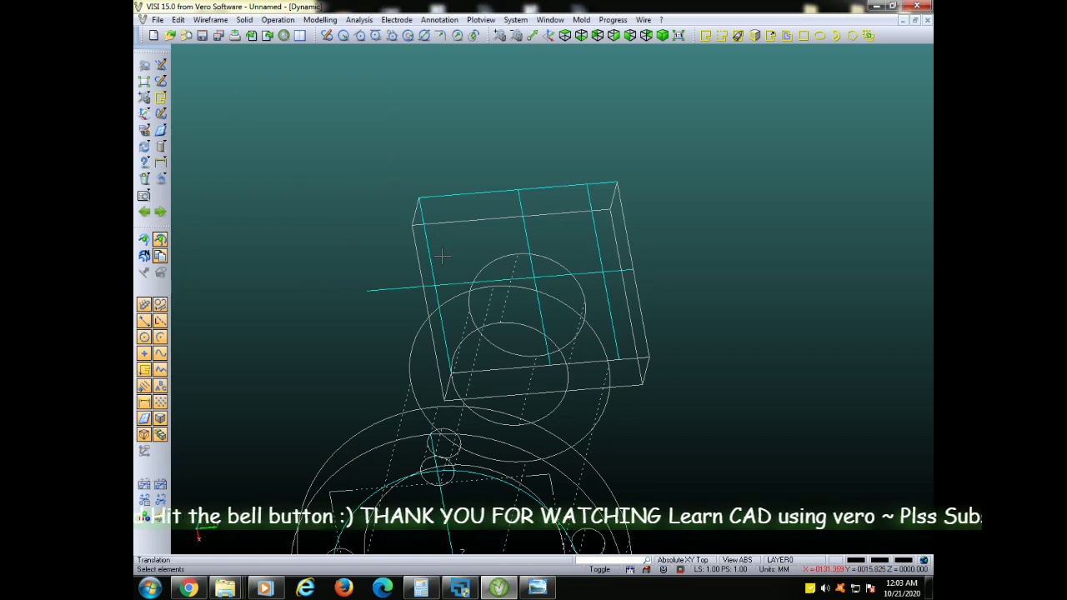
pyautogui.click(526, 232)
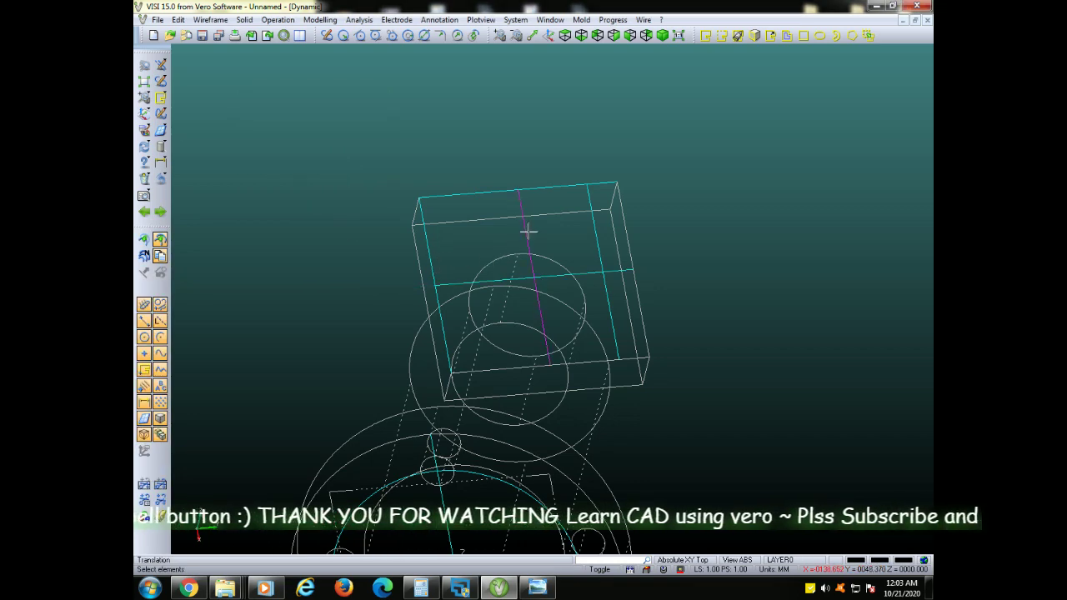
pyautogui.rightClick(528, 231)
pyautogui.click(144, 272)
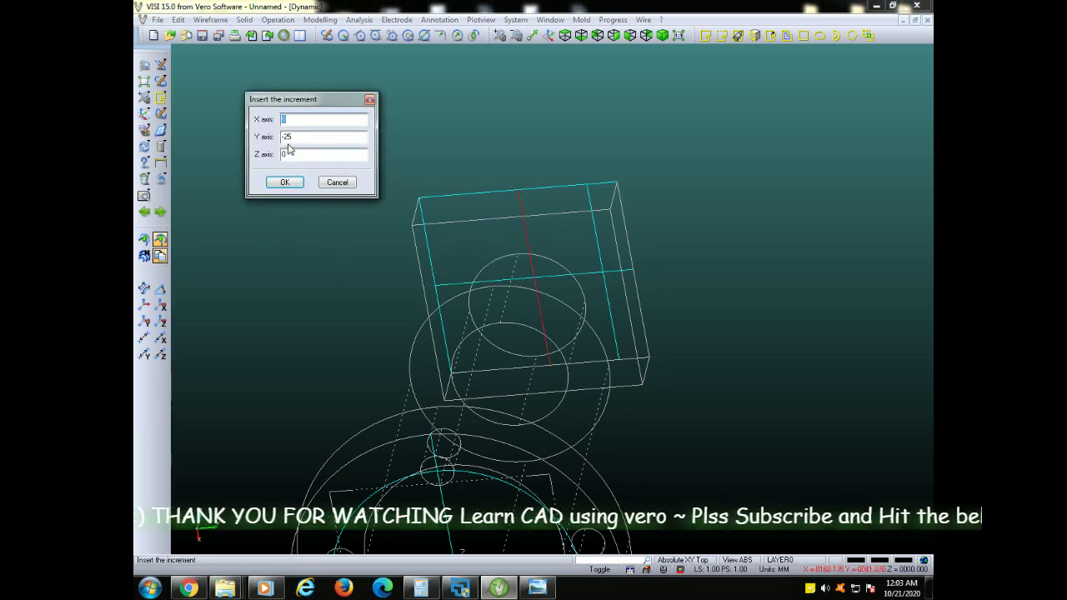
pyautogui.click(286, 182)
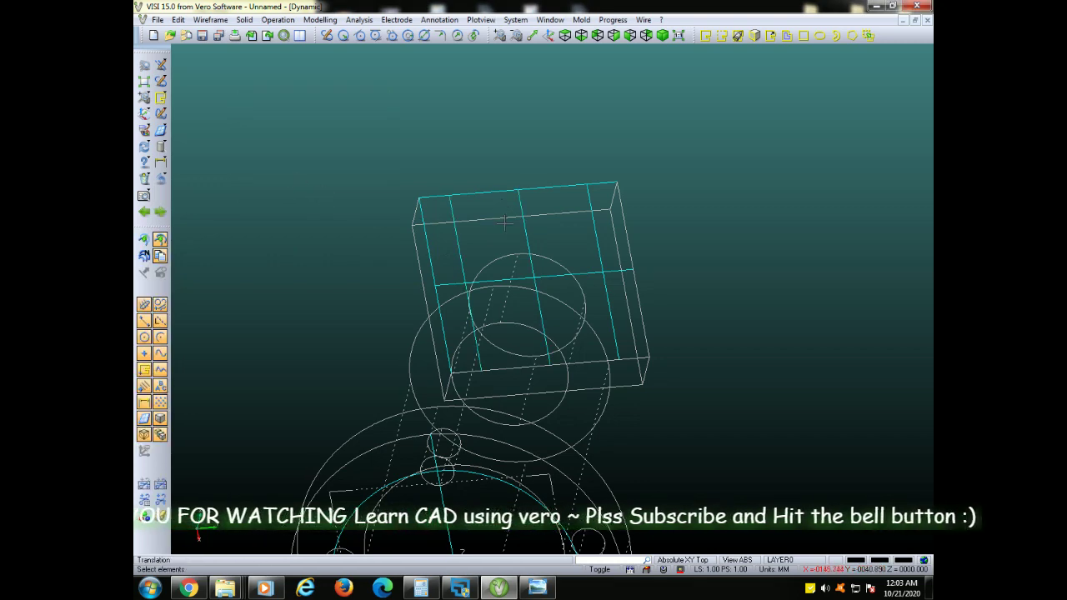
# Copy a diagonal block edge using increment values -25 and 2.
pyautogui.moveTo(300, 188)
pyautogui.mouseDown(button='middle')
pyautogui.moveTo(326, 202)
pyautogui.moveTo(334, 229)
pyautogui.moveTo(315, 166)
pyautogui.moveTo(352, 193)
pyautogui.moveTo(333, 219)
pyautogui.mouseUp(button='middle')
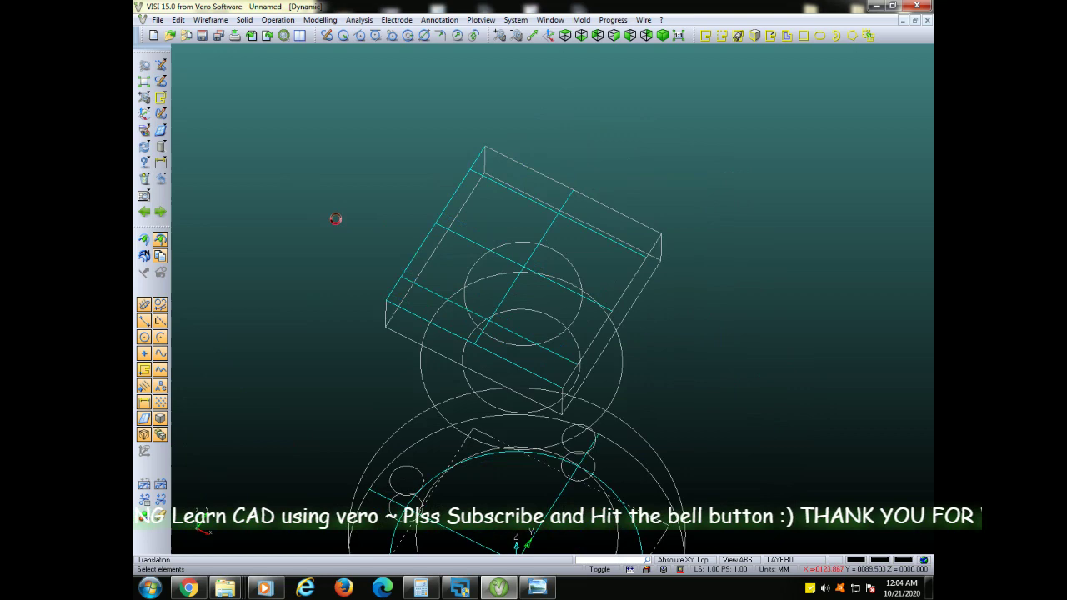
pyautogui.click(549, 225)
pyautogui.rightClick(548, 231)
pyautogui.click(144, 273)
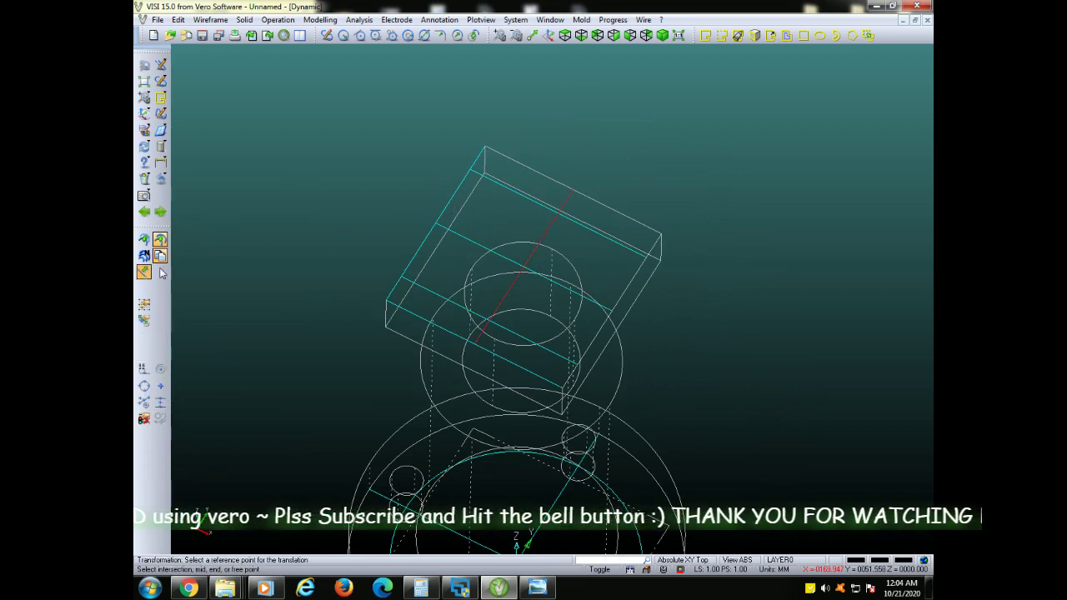
pyautogui.click(298, 136)
pyautogui.write('-25')
pyautogui.doubleClick(298, 137)
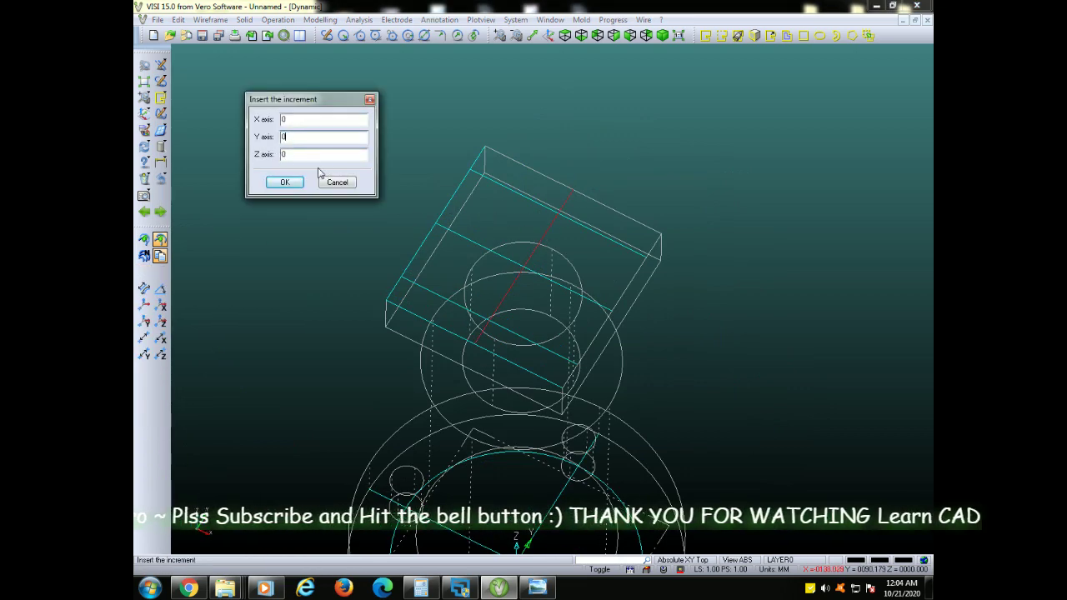
pyautogui.doubleClick(304, 156)
pyautogui.write('25')
pyautogui.click(284, 182)
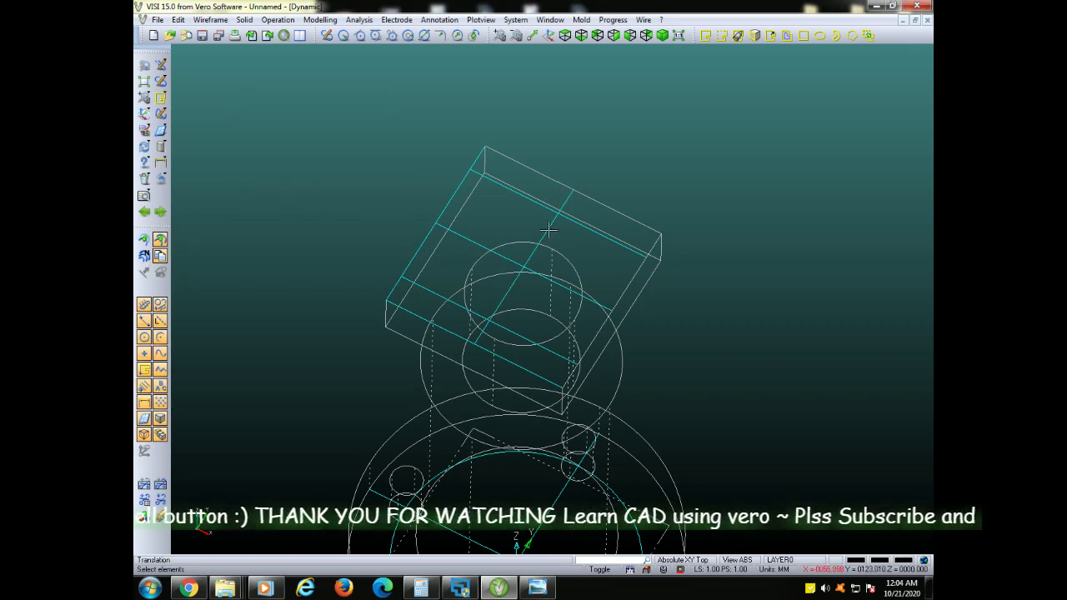
# Copy the diagonal guide line with Z 0 and Y 2, then copy another guide line.
pyautogui.moveTo(549, 231); pyautogui.dragTo(558, 240, button='middle')
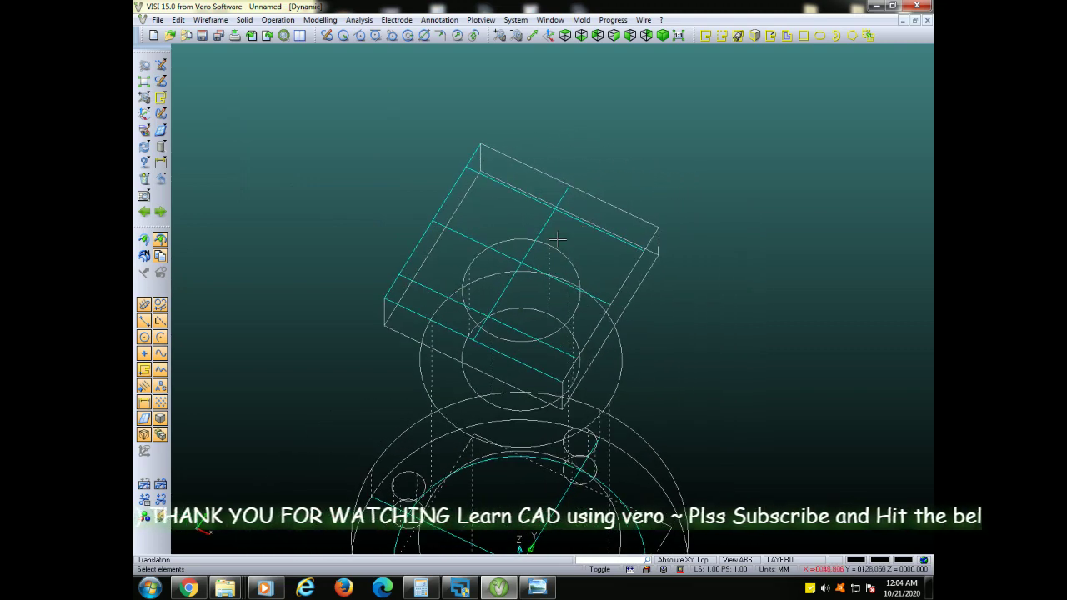
pyautogui.click(544, 226)
pyautogui.rightClick(542, 225)
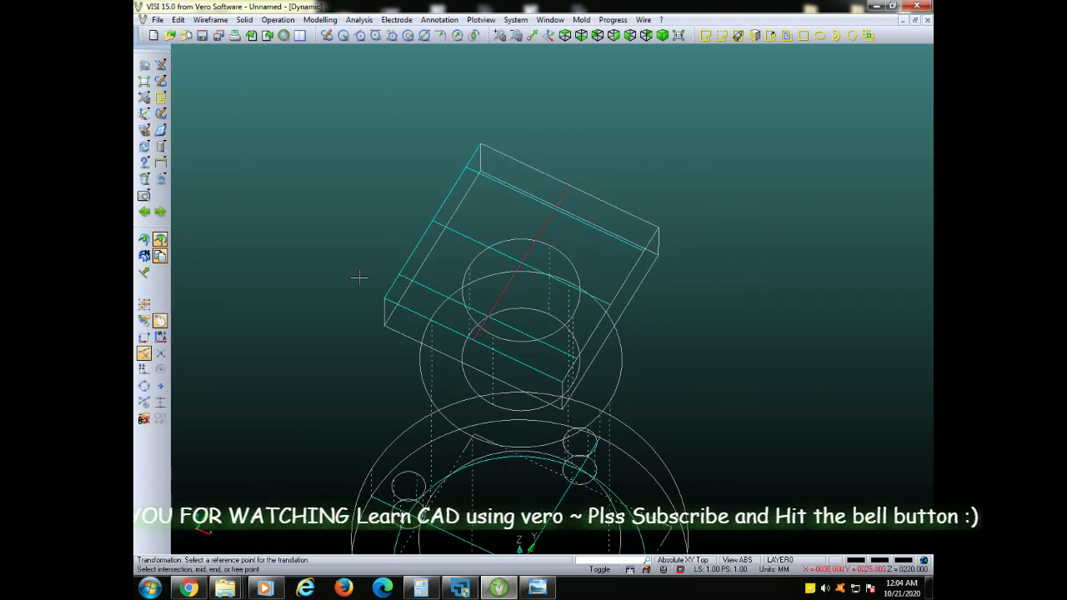
pyautogui.click(155, 270)
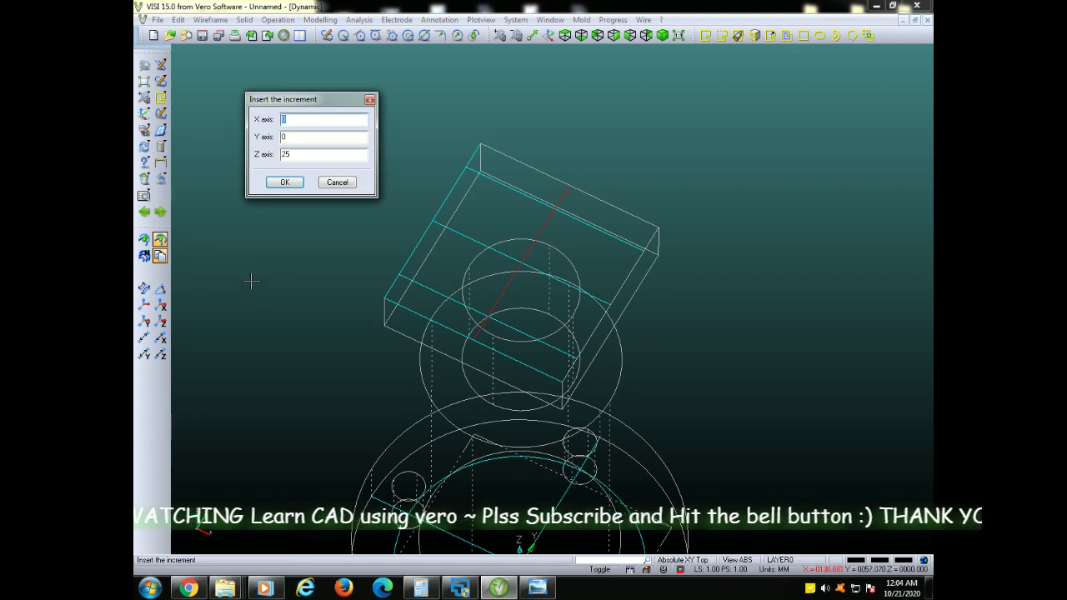
pyautogui.moveTo(251, 282)
pyautogui.mouseDown(button='middle')
pyautogui.moveTo(302, 268)
pyautogui.moveTo(281, 286)
pyautogui.moveTo(283, 208)
pyautogui.mouseUp(button='middle')
pyautogui.click(288, 154)
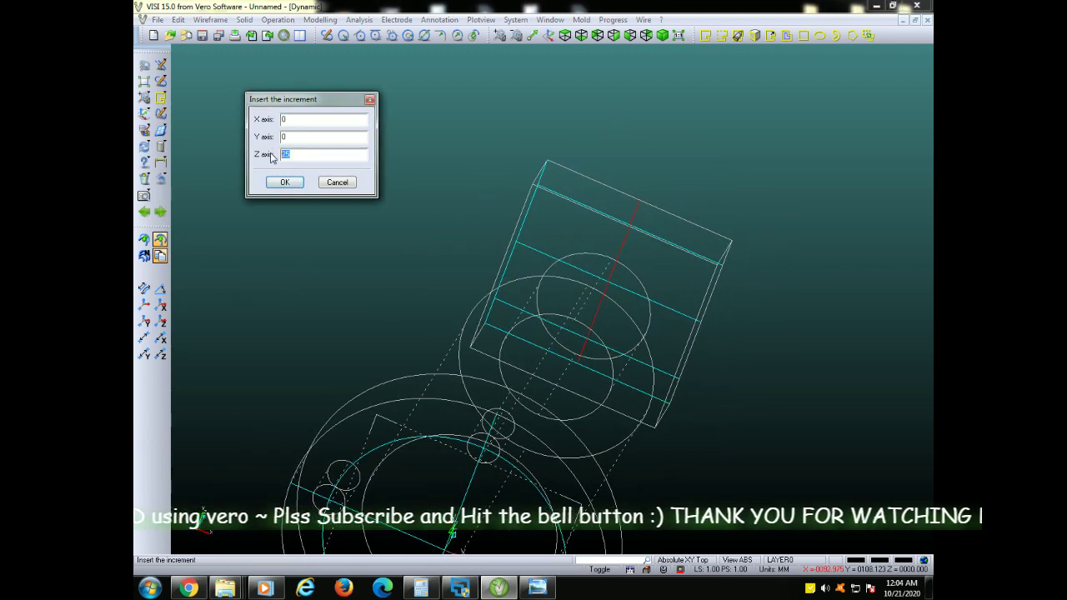
pyautogui.write('0')
pyautogui.doubleClick(284, 120)
pyautogui.write('25')
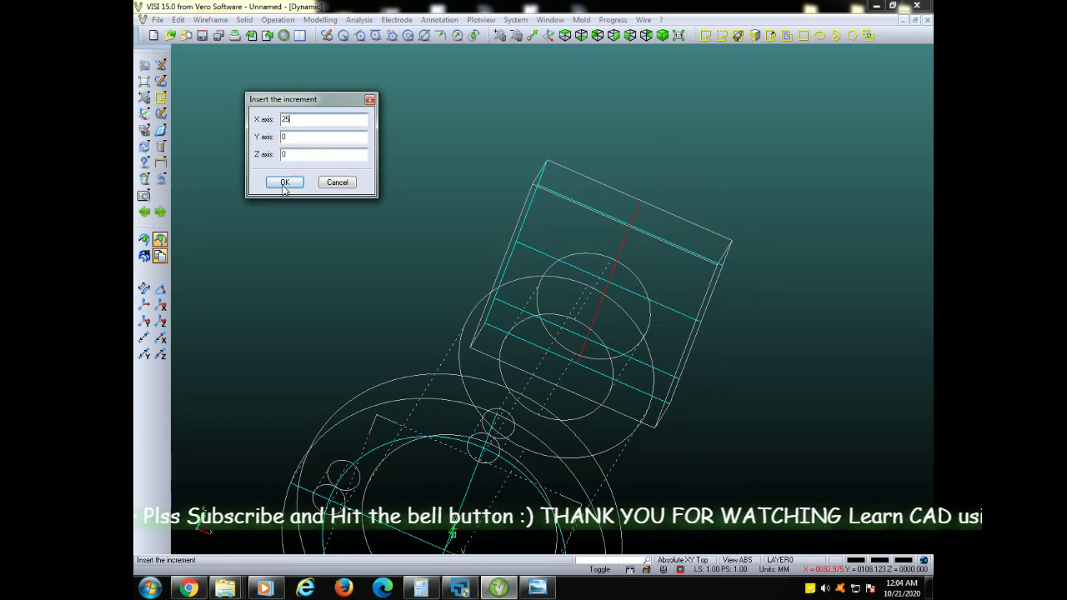
pyautogui.click(283, 184)
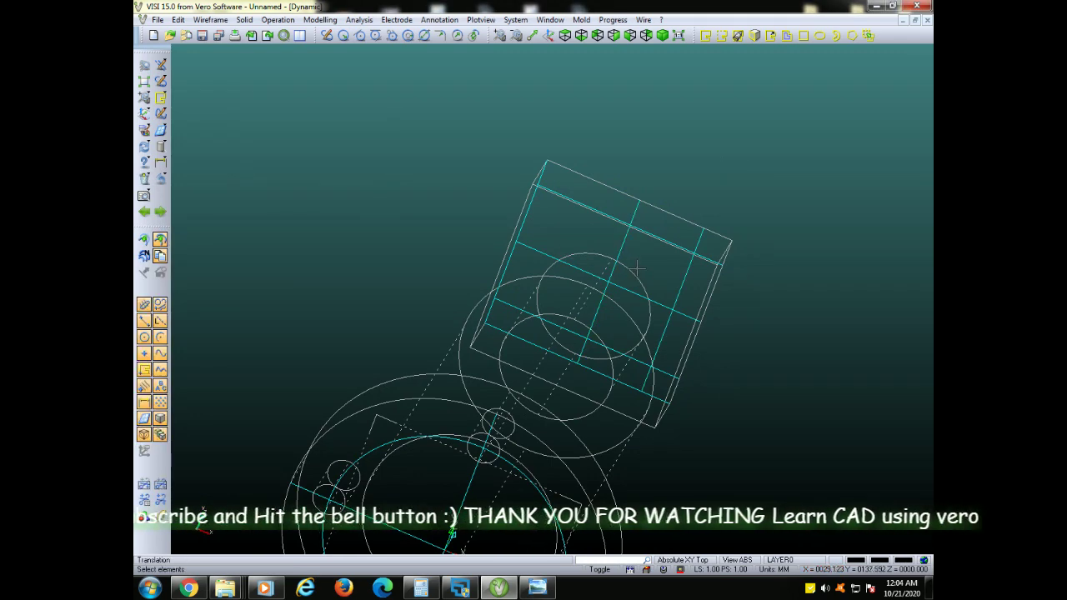
pyautogui.click(626, 242)
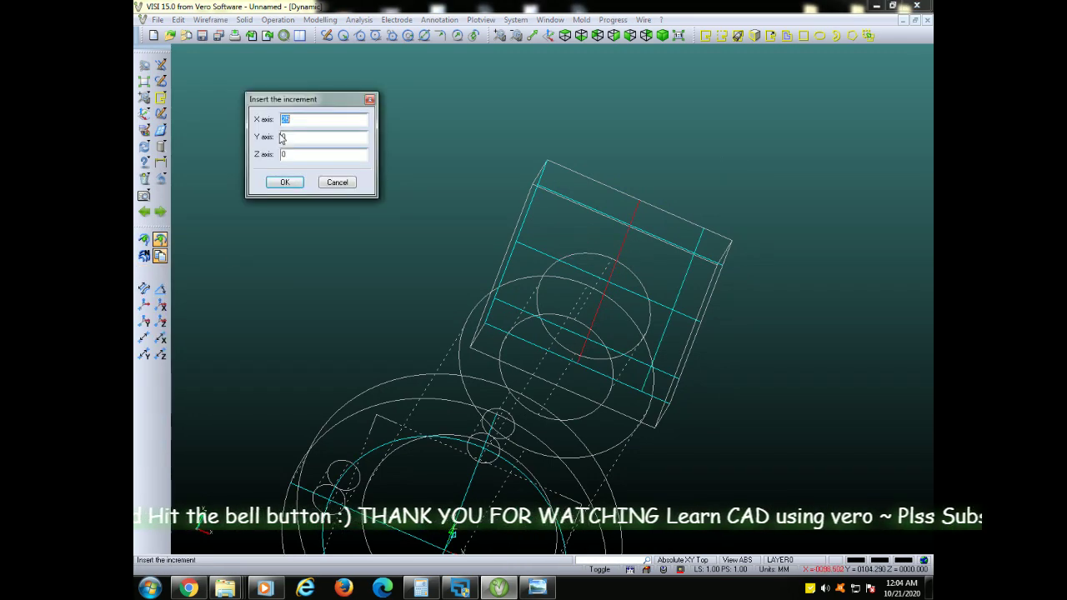
pyautogui.click(285, 181)
pyautogui.moveTo(409, 286)
pyautogui.mouseDown(button='middle')
pyautogui.moveTo(367, 310)
pyautogui.moveTo(407, 247)
pyautogui.moveTo(367, 276)
pyautogui.moveTo(417, 231)
pyautogui.mouseUp(button='middle')
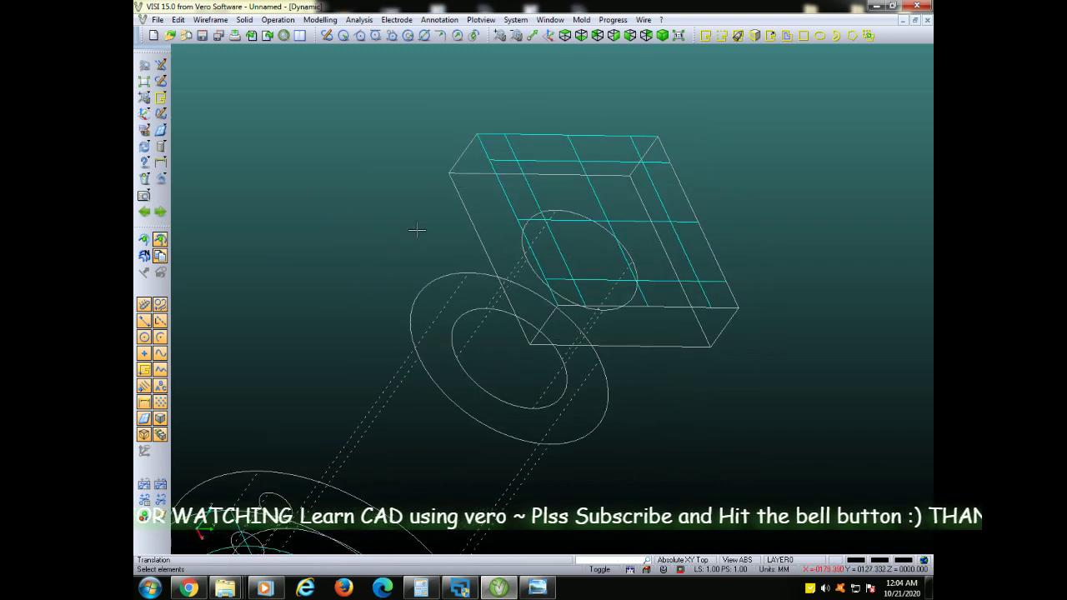
# Review the 'cad 6' drawing's hole details, hide it, and start a cylinder.
pyautogui.click(540, 590)
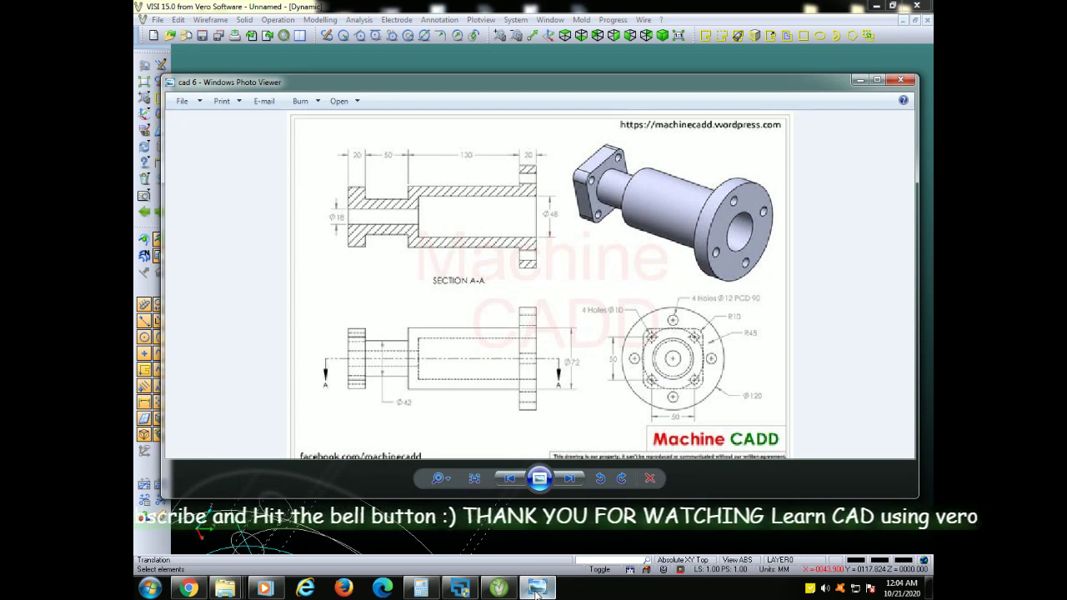
pyautogui.click(537, 591)
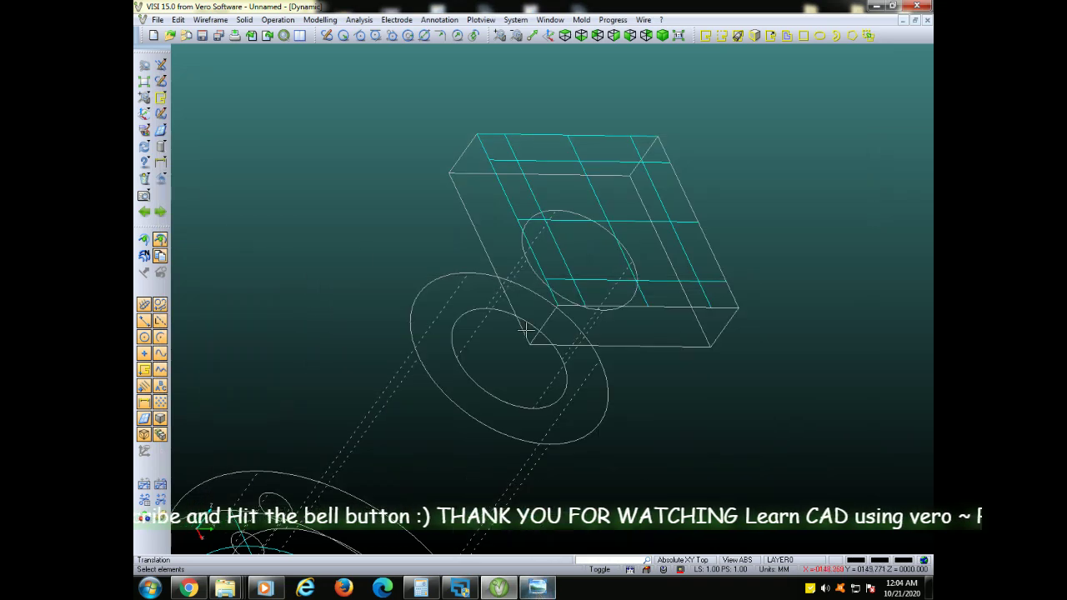
pyautogui.click(544, 592)
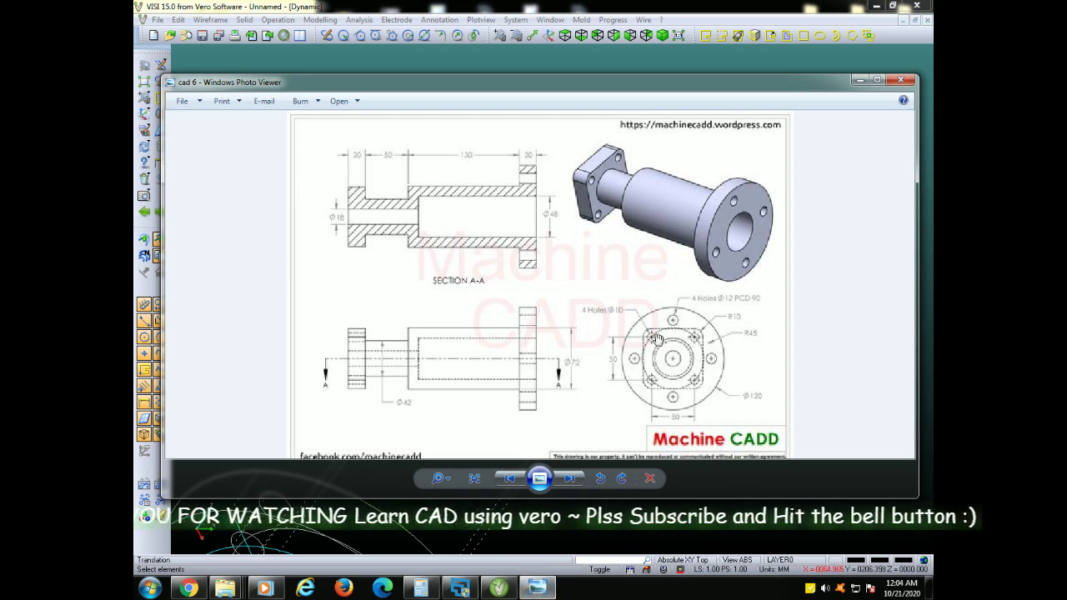
pyautogui.click(537, 590)
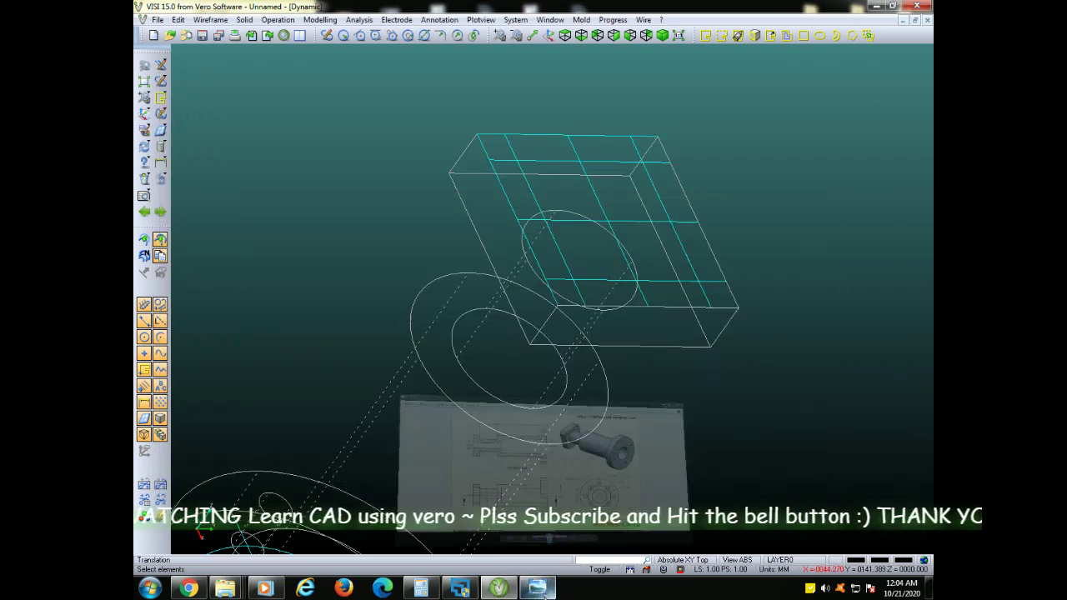
pyautogui.click(163, 150)
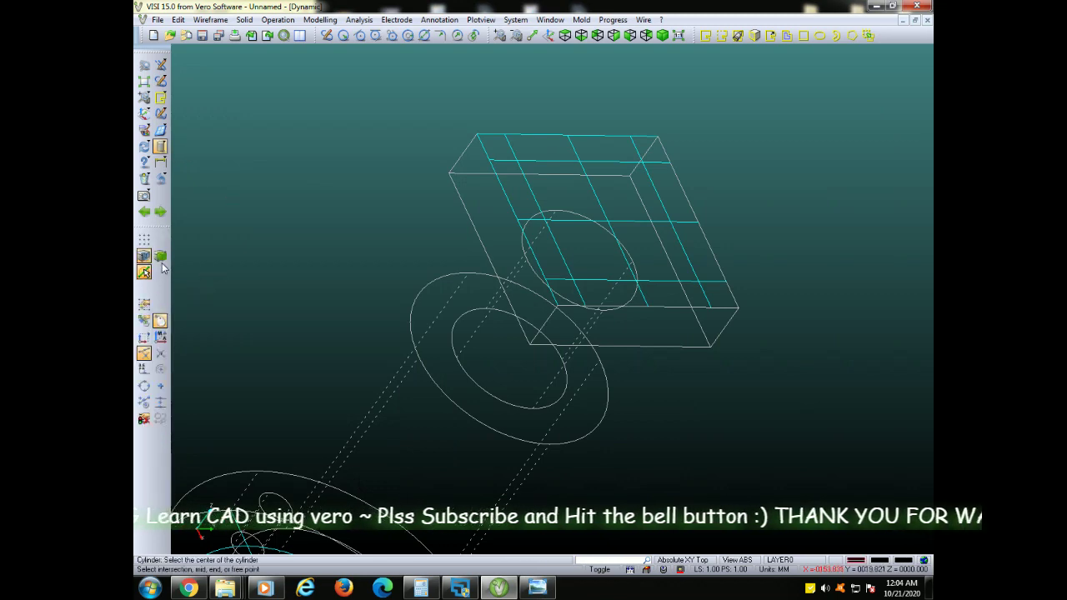
# Add a radius-5, height-20 cylinder at a grid crossing near one corner of the square block.
pyautogui.click(516, 161)
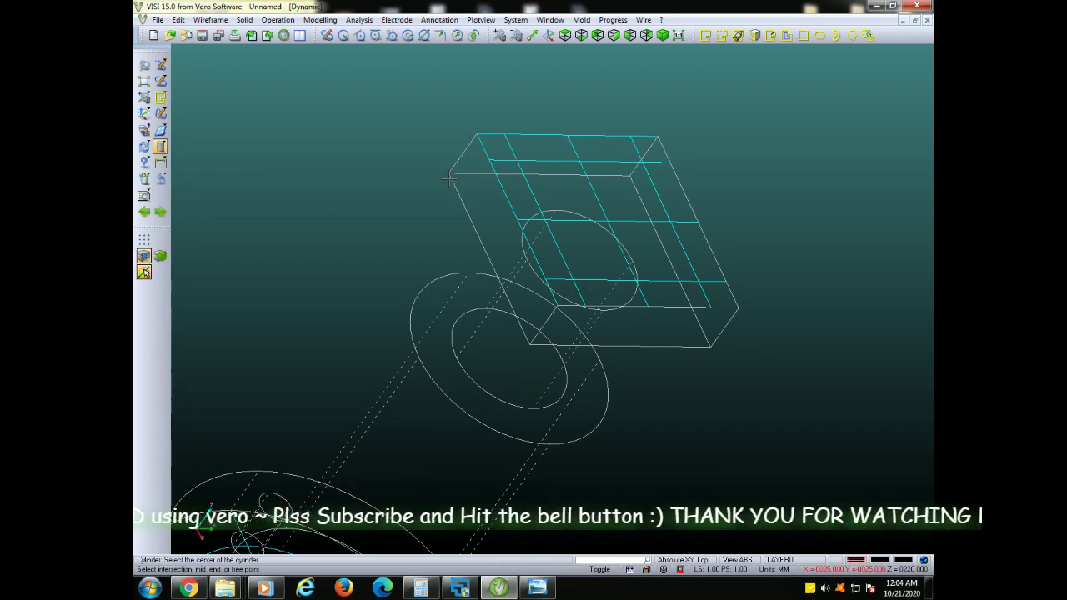
pyautogui.moveTo(515, 160); pyautogui.dragTo(250, 286, button='middle')
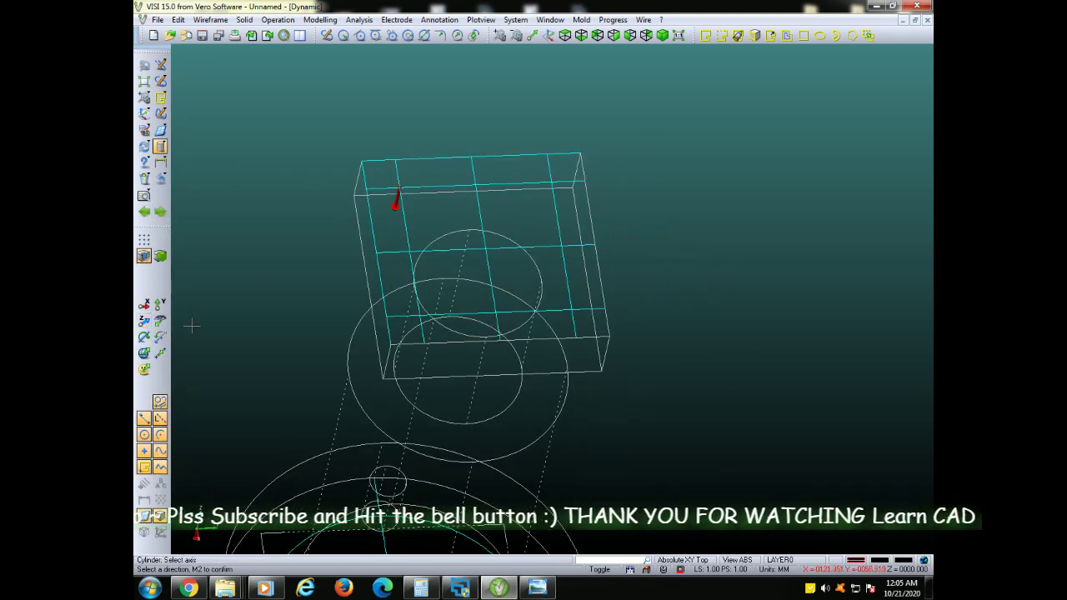
pyautogui.middleClick(191, 233)
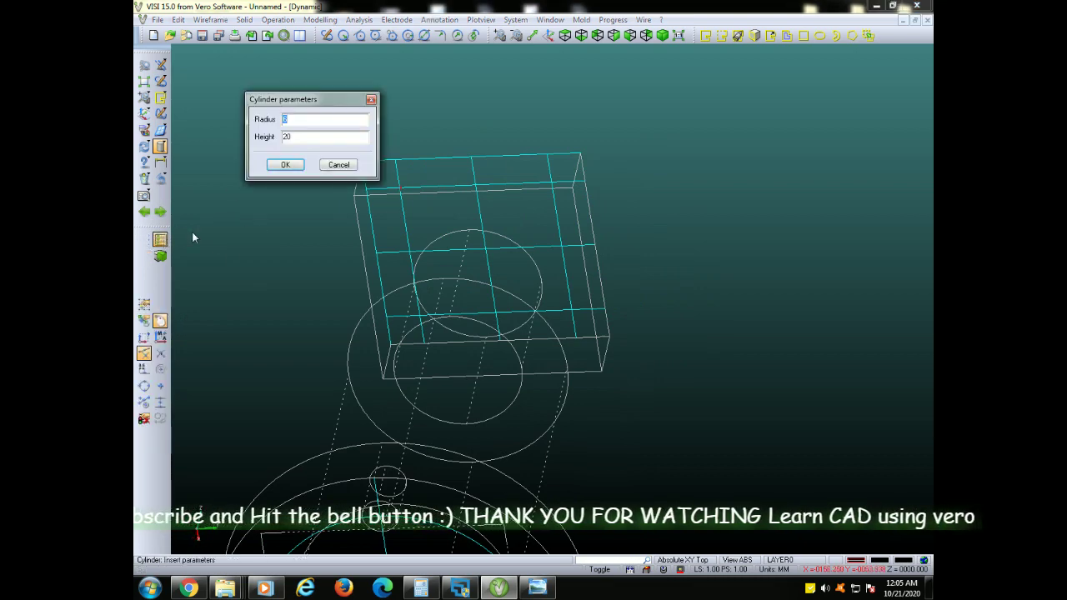
pyautogui.write('55')
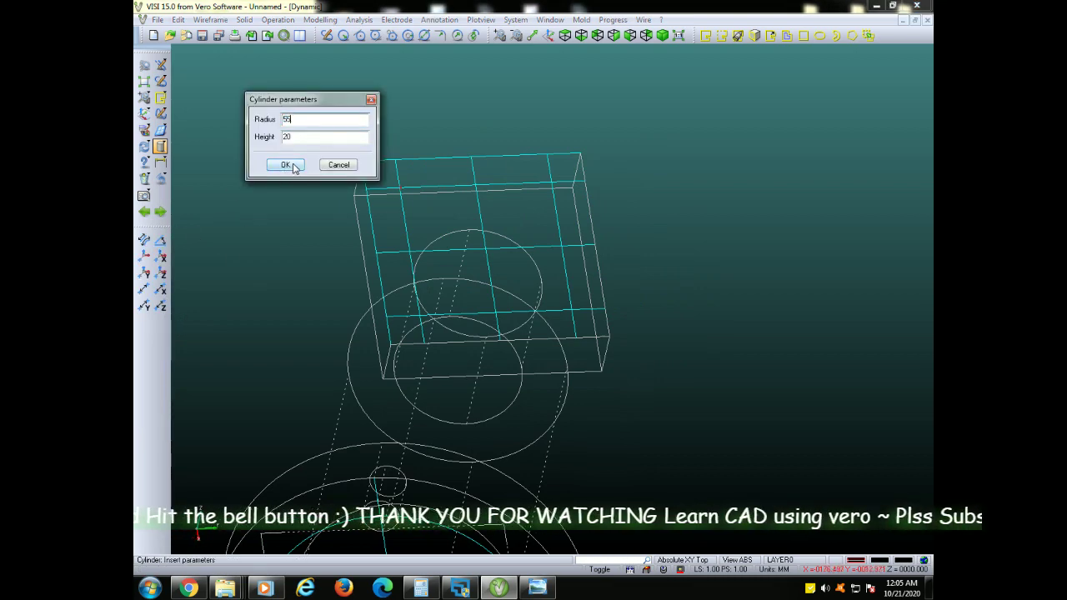
pyautogui.click(285, 165)
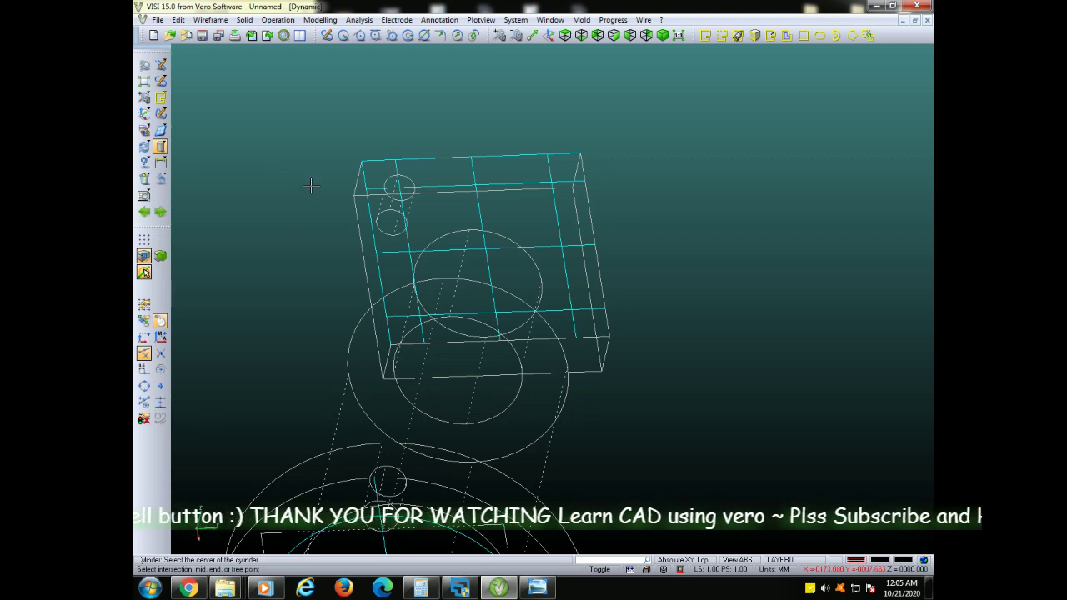
# Switch the display to transparent shading, then back to wireframe.
pyautogui.click(550, 20)
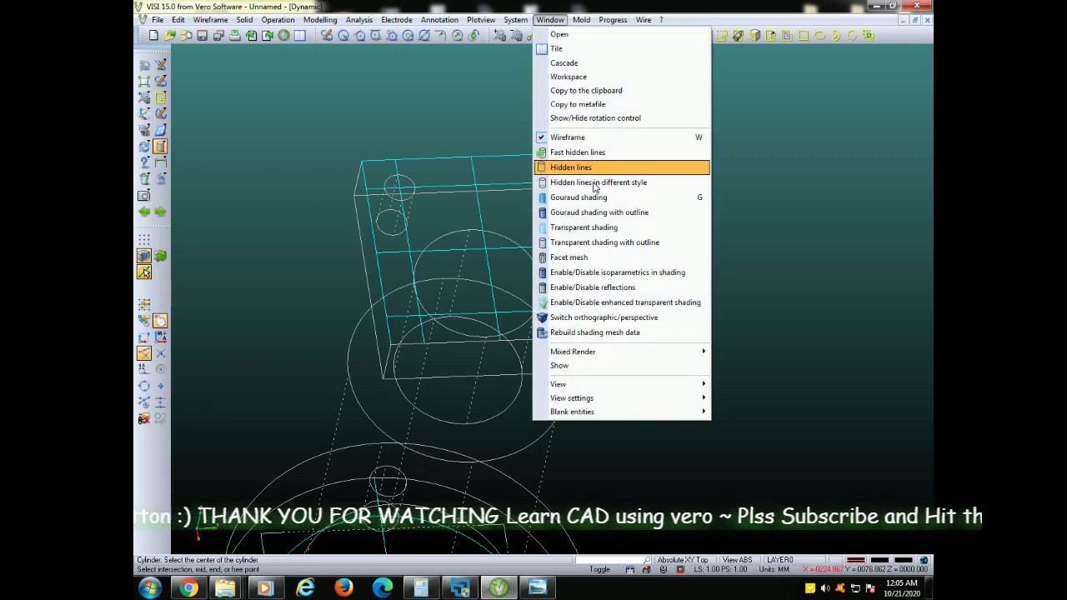
pyautogui.click(611, 244)
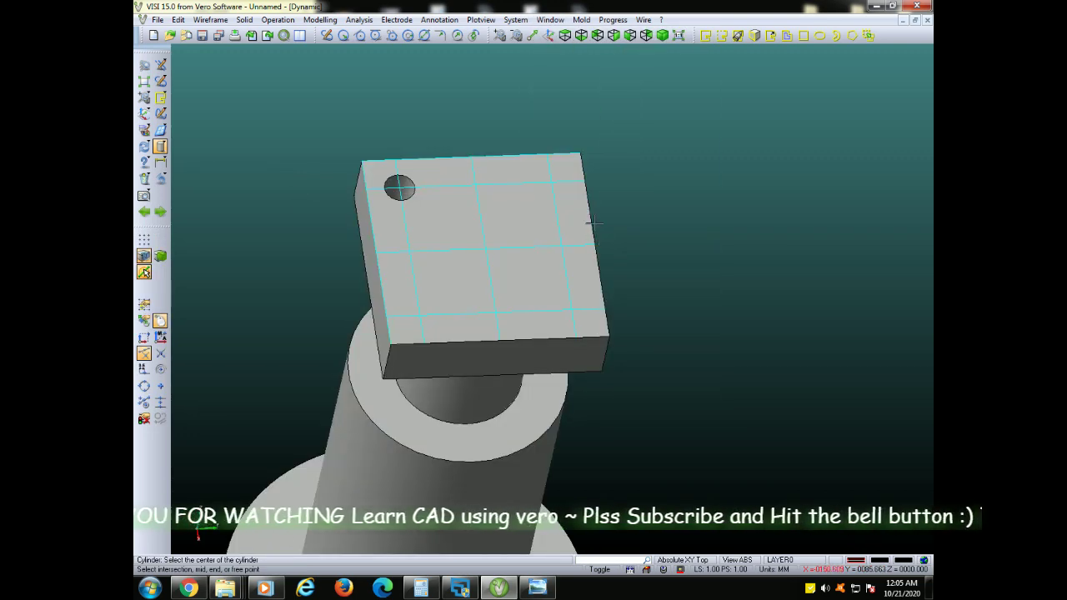
pyautogui.click(515, 19)
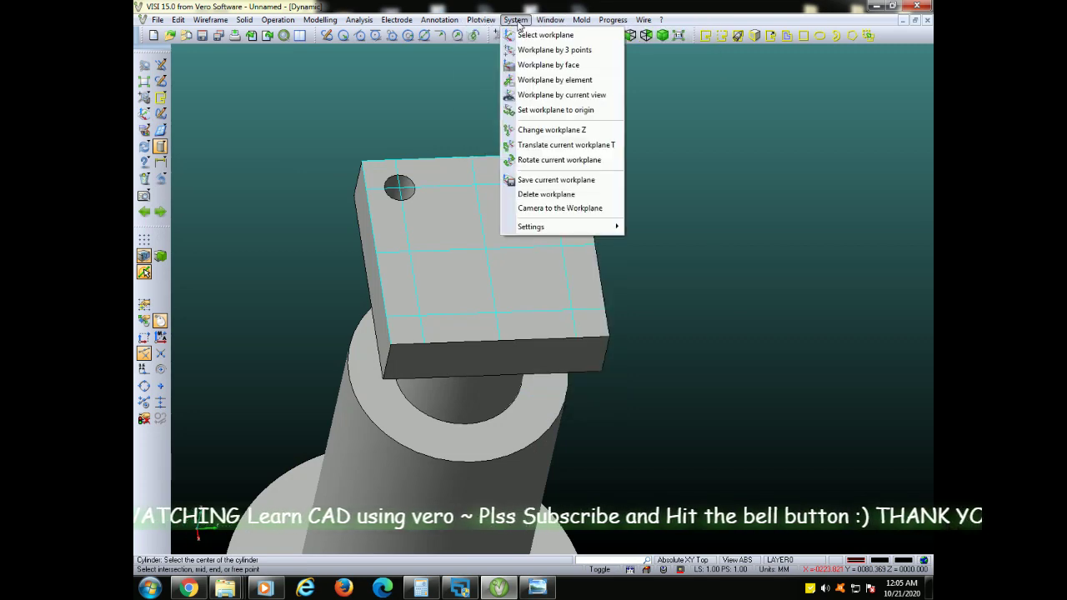
pyautogui.moveTo(550, 19)
pyautogui.click(589, 139)
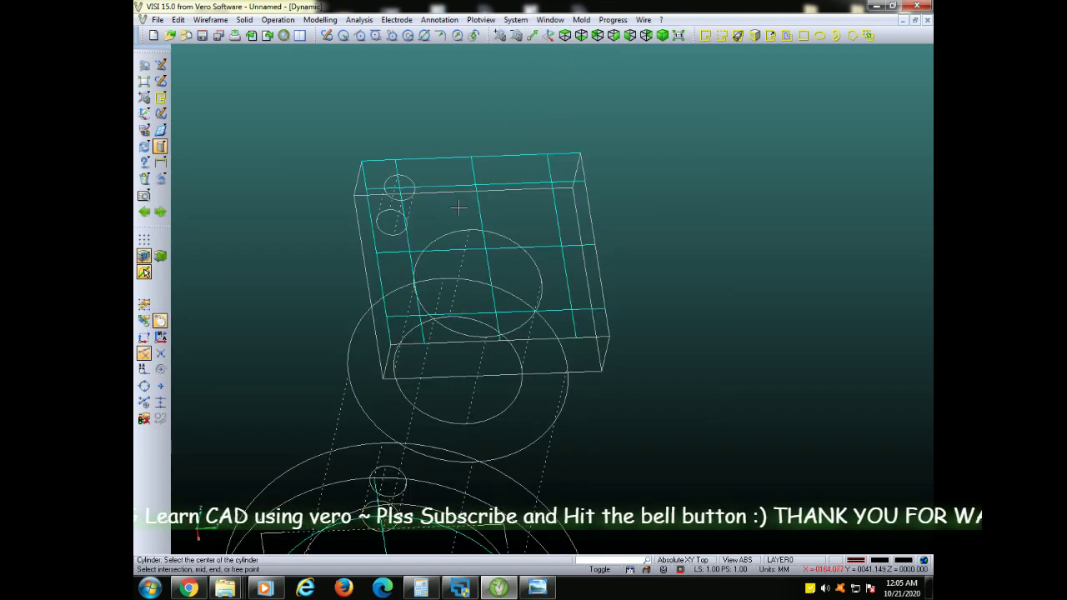
# Add a radius-5, height-20 cylinder at another block corner and glance at the reference drawing.
pyautogui.click(551, 181)
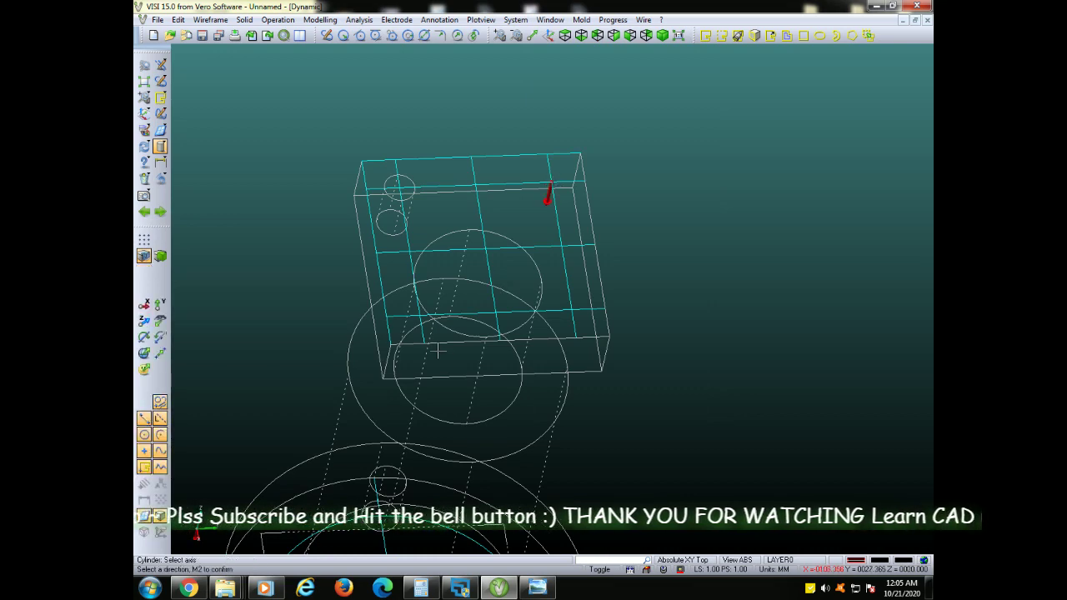
pyautogui.middleClick(209, 275)
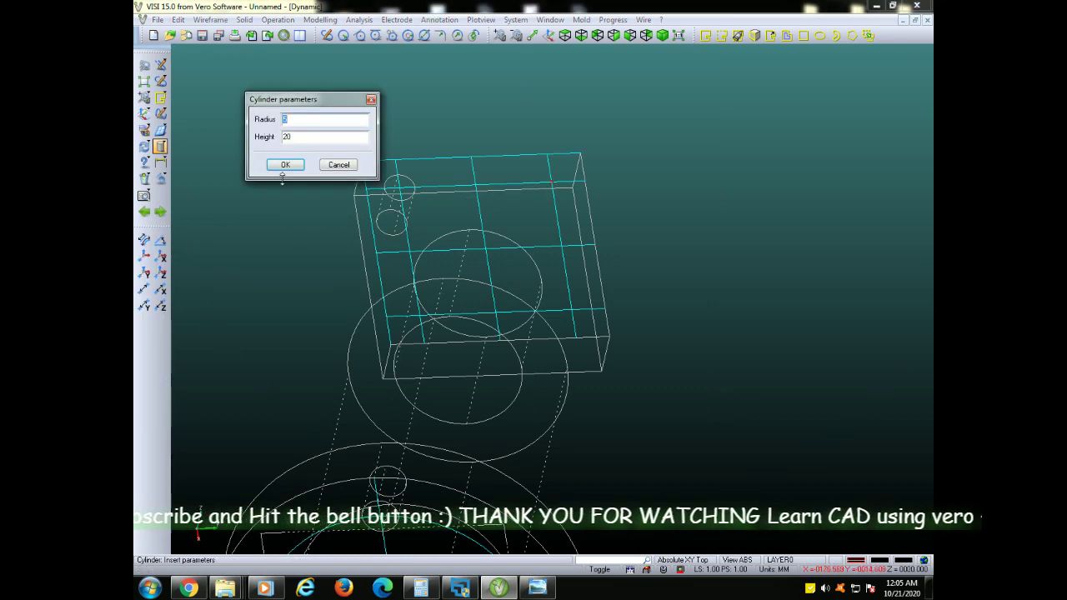
pyautogui.click(281, 163)
pyautogui.click(538, 588)
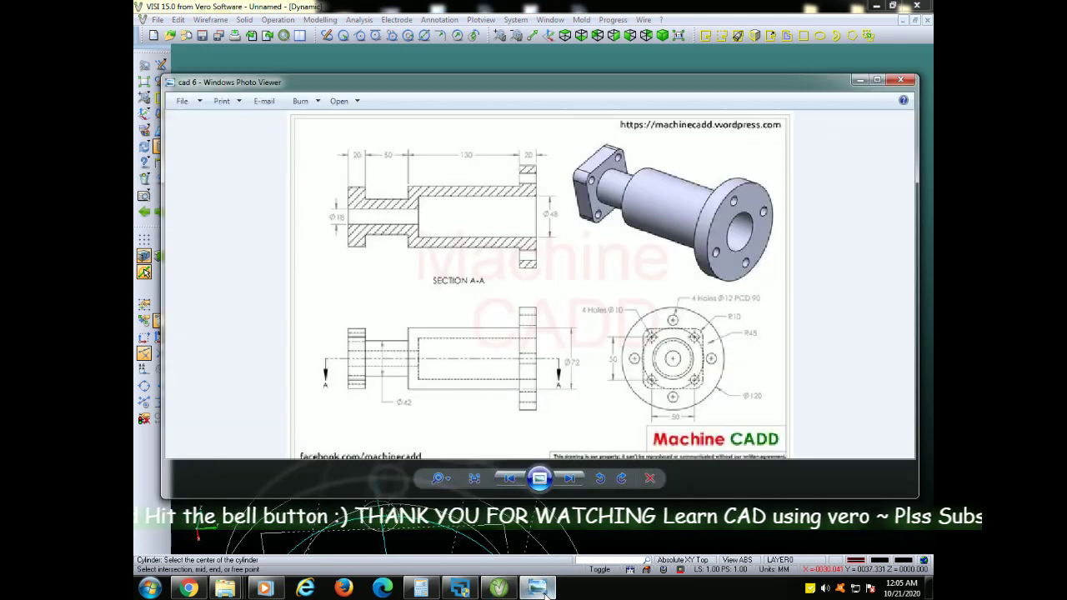
pyautogui.click(541, 589)
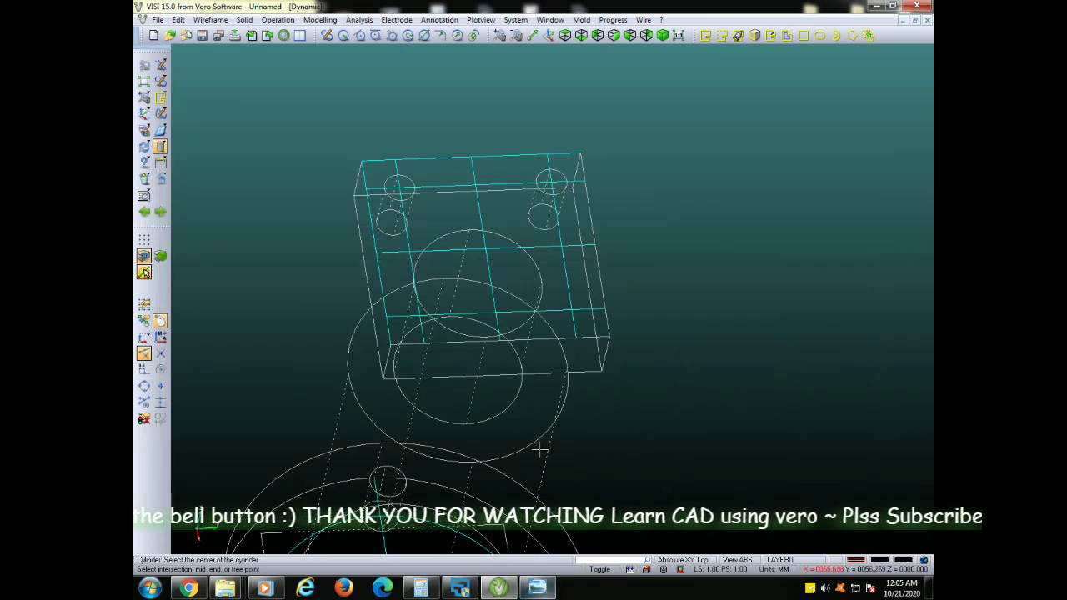
# Add radius-5, height-20 cylinders at the two remaining front corners of the square block.
pyautogui.click(420, 314)
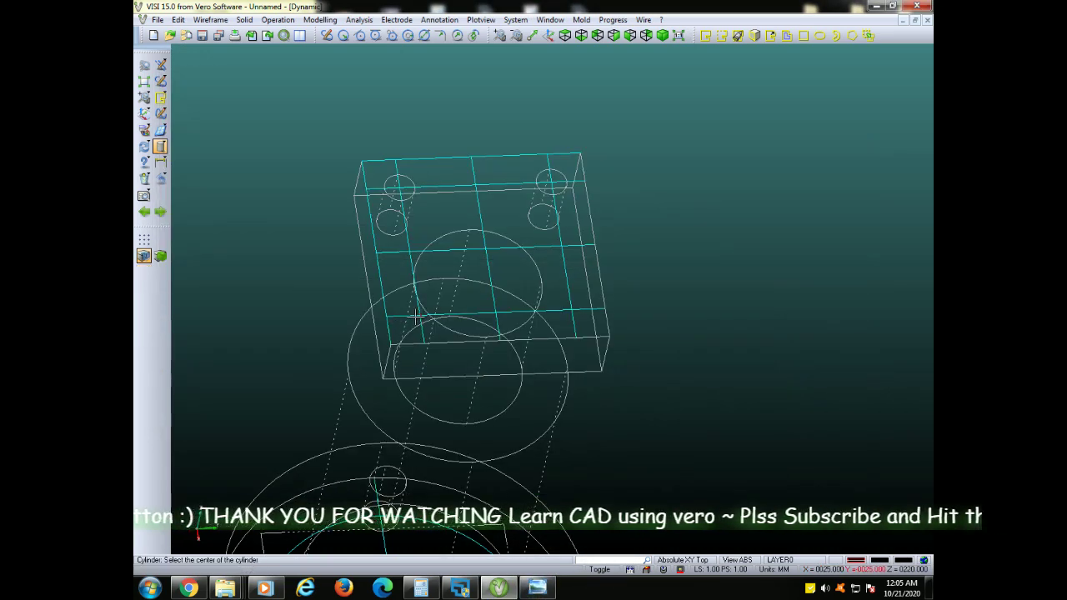
pyautogui.middleClick(197, 309)
pyautogui.middleClick(299, 187)
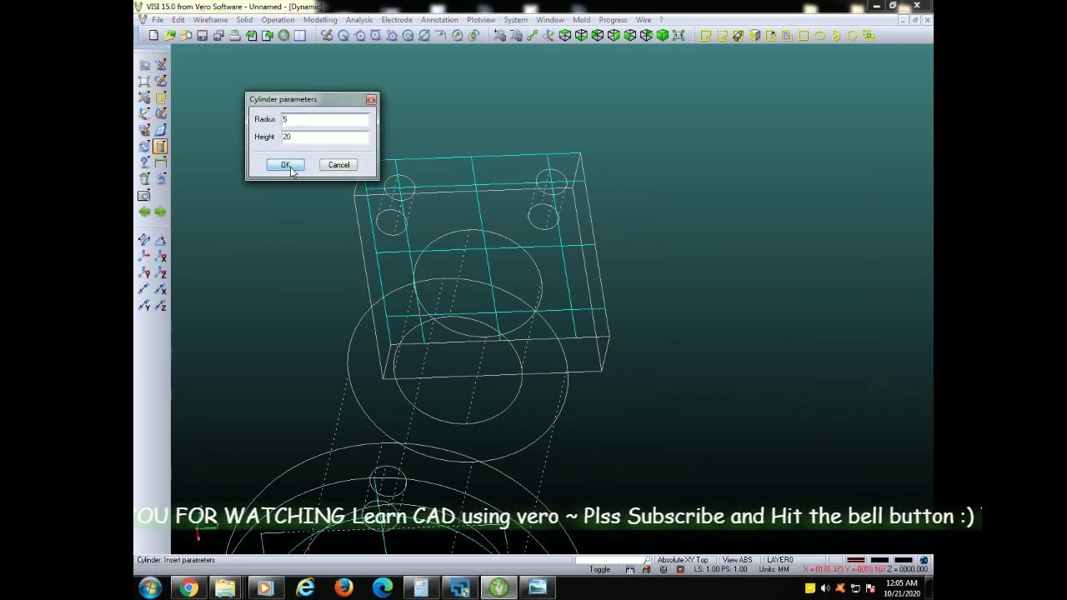
pyautogui.click(286, 165)
pyautogui.click(572, 315)
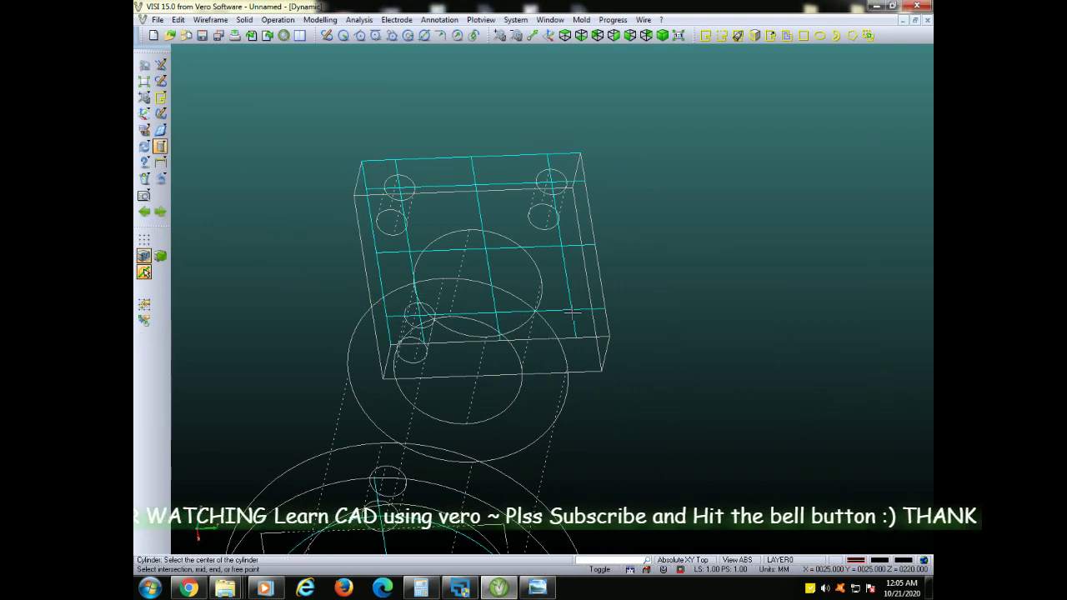
pyautogui.middleClick(615, 420)
pyautogui.middleClick(169, 242)
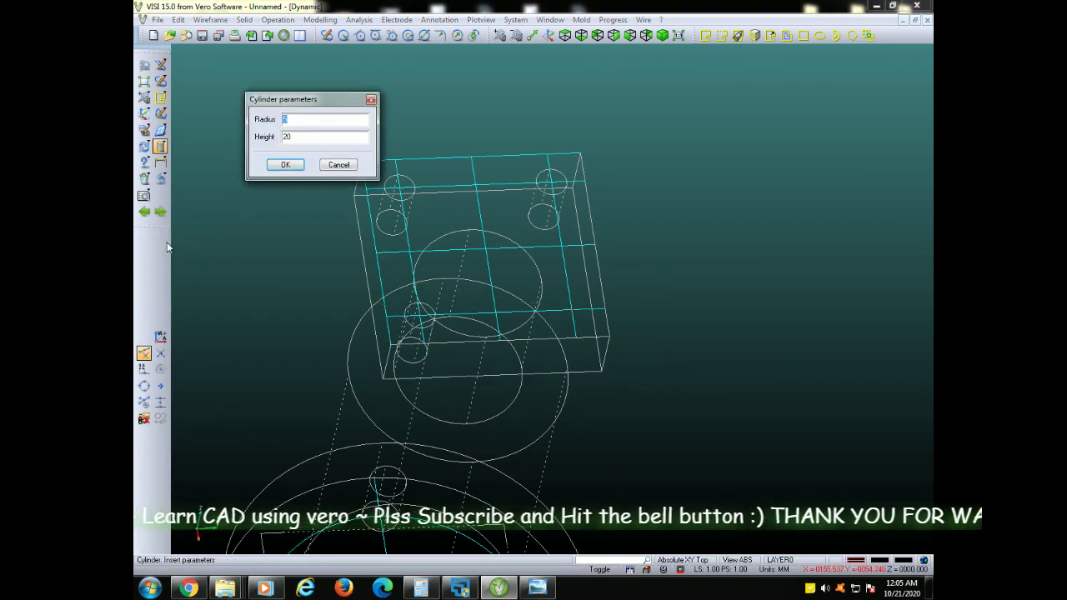
pyautogui.click(286, 164)
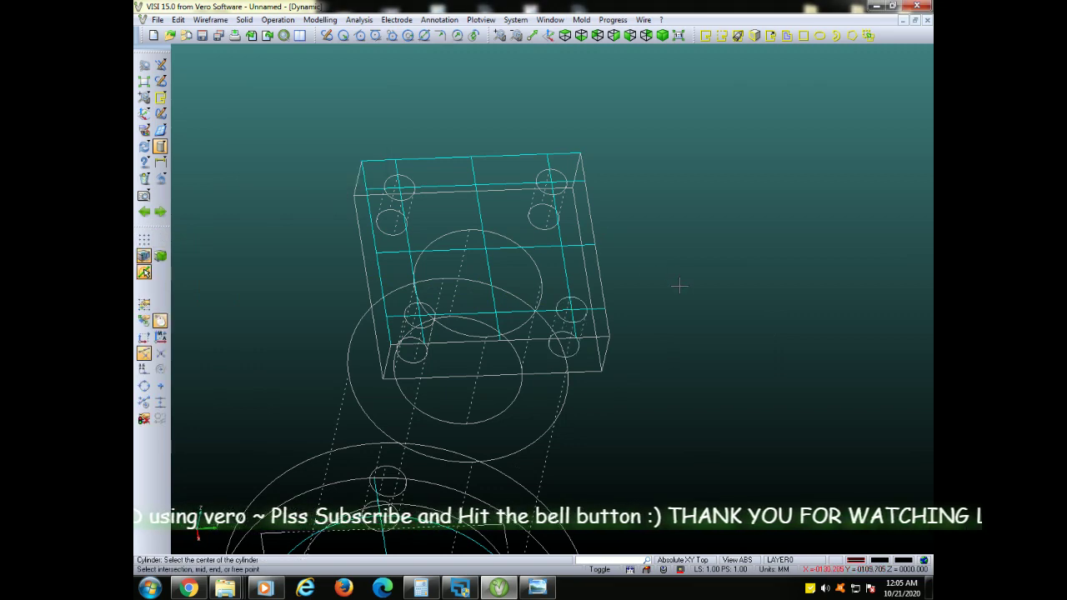
pyautogui.moveTo(680, 286); pyautogui.dragTo(653, 310, button='middle')
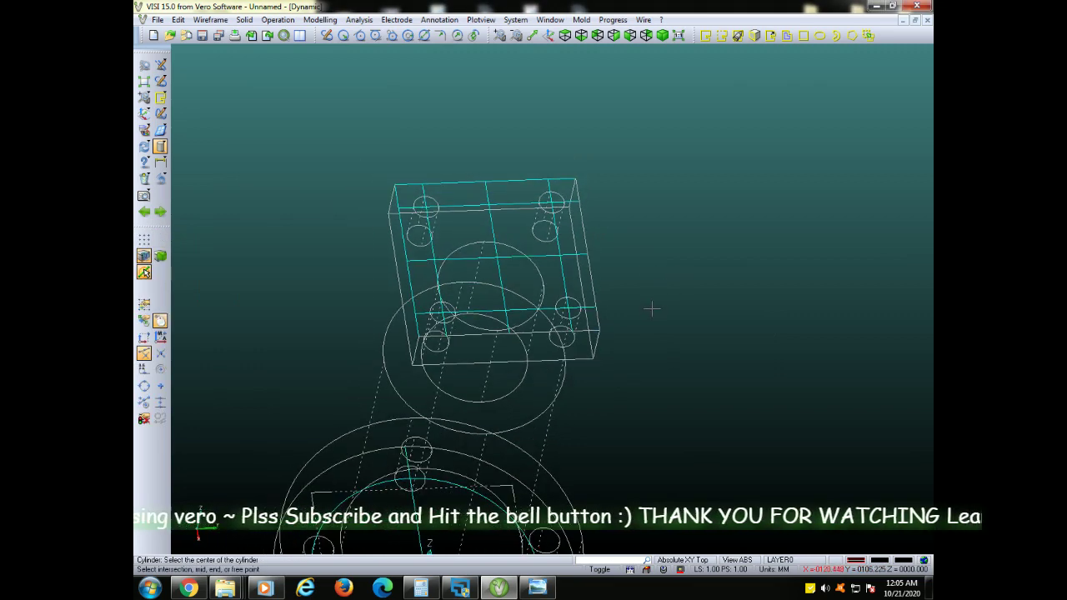
# Show the model with transparent shading with outline and orbit to inspect it.
pyautogui.click(523, 23)
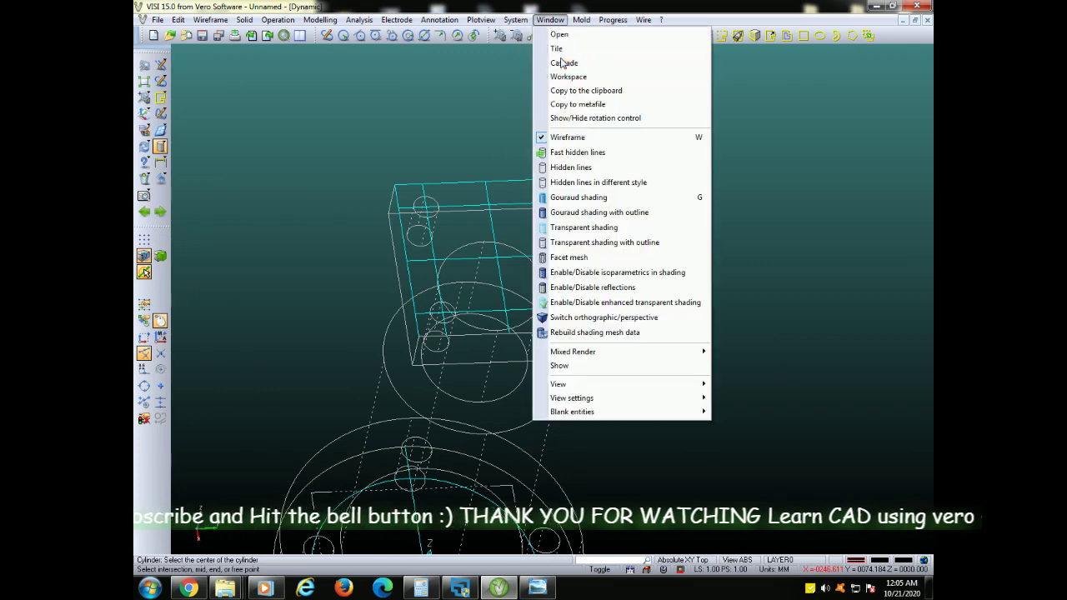
pyautogui.click(599, 243)
pyautogui.moveTo(643, 264)
pyautogui.mouseDown(button='middle')
pyautogui.moveTo(672, 309)
pyautogui.moveTo(655, 265)
pyautogui.moveTo(660, 274)
pyautogui.moveTo(596, 265)
pyautogui.moveTo(624, 258)
pyautogui.mouseUp(button='middle')
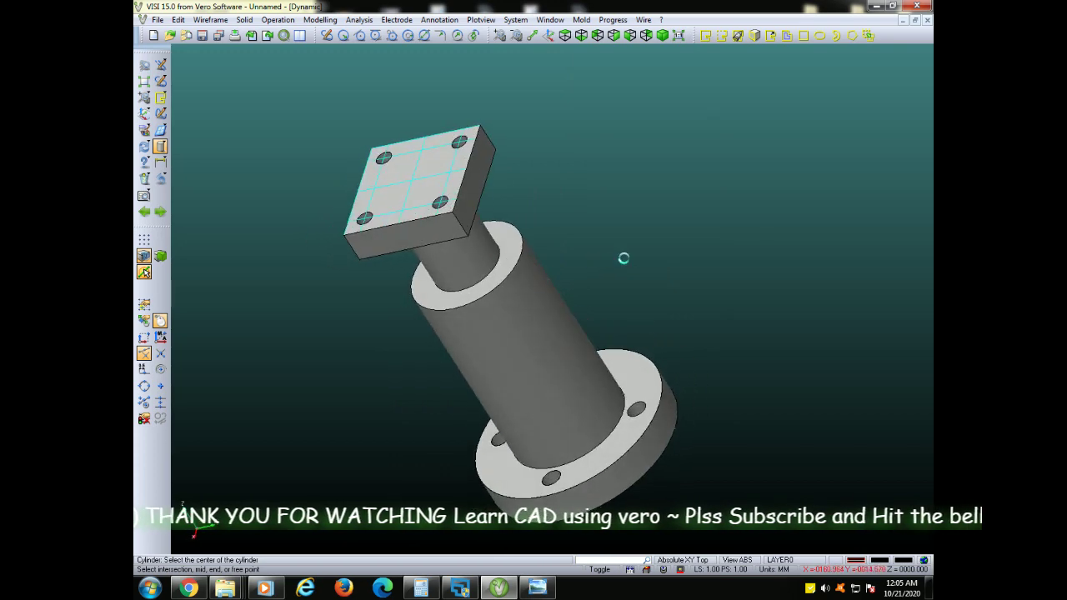
# Compare the shaded model with the 'cad 6' reference drawing, leaving the drawing displayed.
pyautogui.click(538, 588)
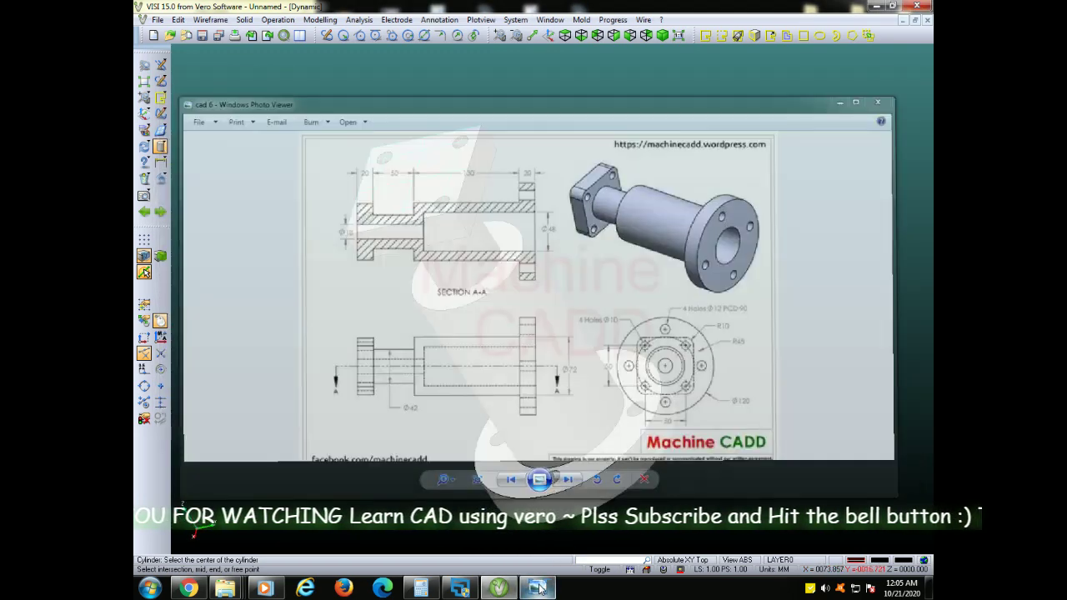
pyautogui.click(538, 588)
pyautogui.moveTo(638, 242)
pyautogui.mouseDown(button='middle')
pyautogui.moveTo(670, 250)
pyautogui.moveTo(638, 248)
pyautogui.mouseUp(button='middle')
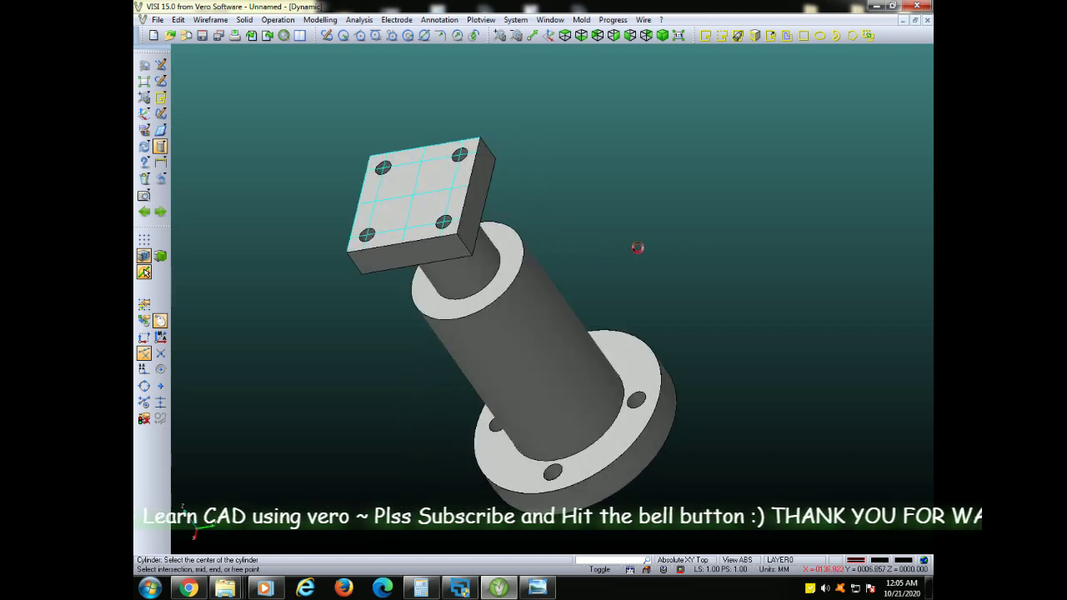
pyautogui.click(542, 586)
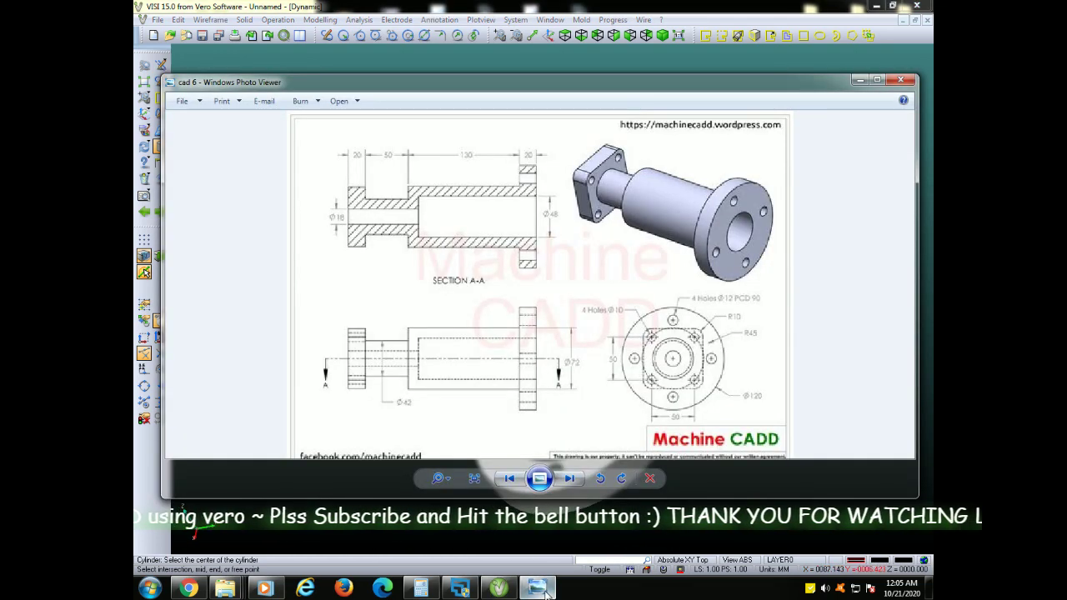
# Blend the square block's four corner edges with a radius of 10.
pyautogui.click(542, 592)
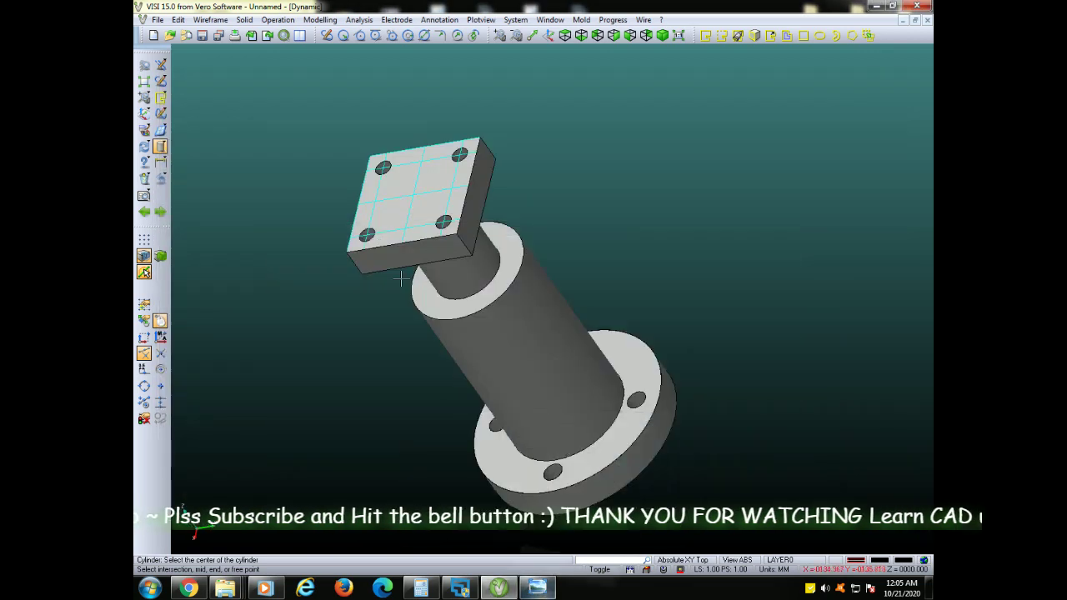
pyautogui.click(209, 21)
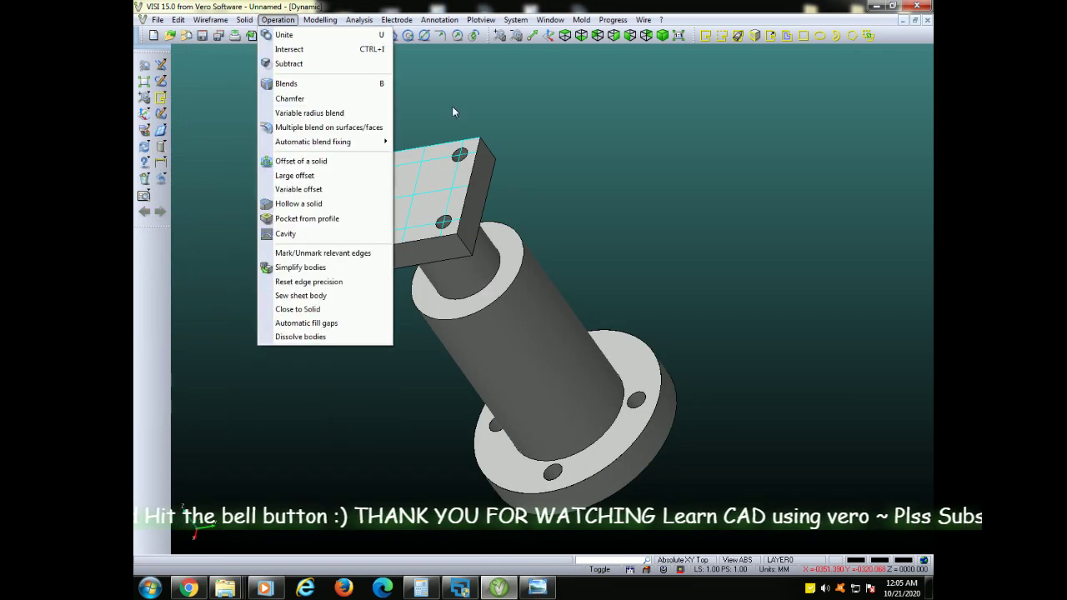
pyautogui.click(346, 85)
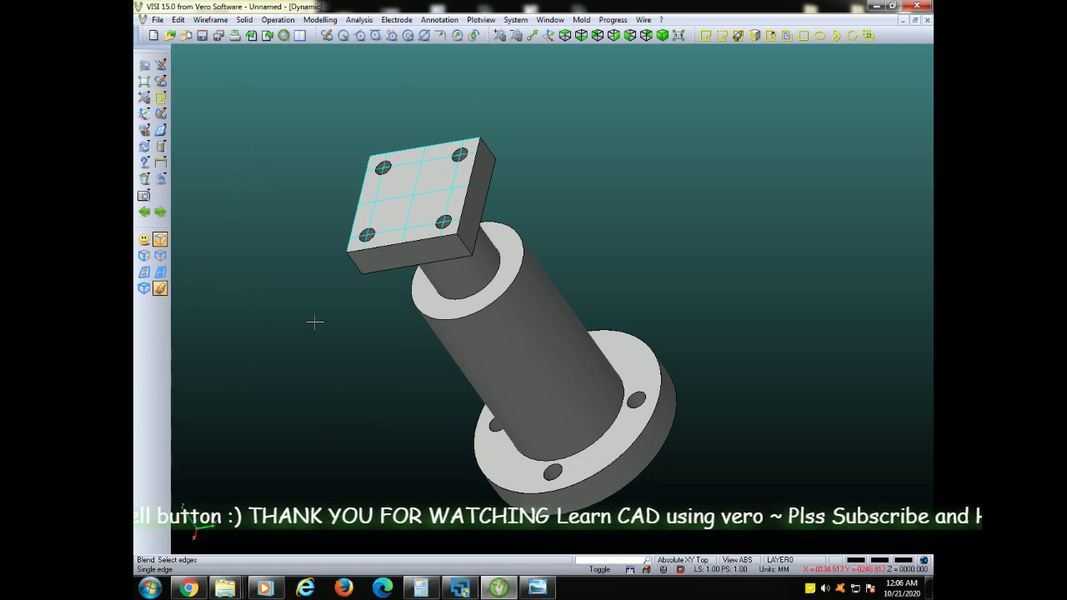
pyautogui.moveTo(584, 222); pyautogui.dragTo(553, 291, button='middle')
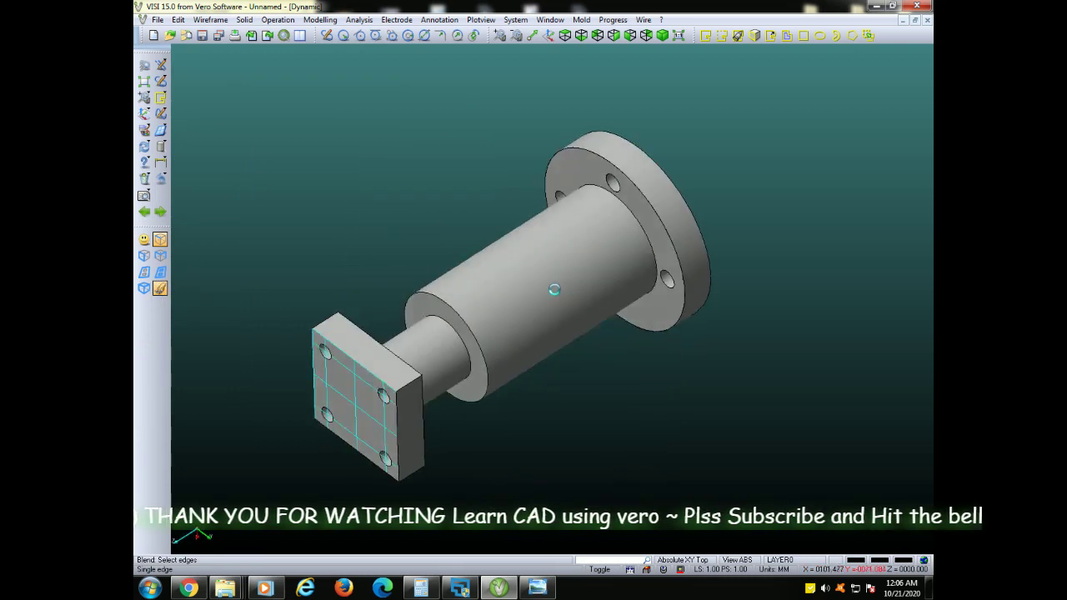
pyautogui.moveTo(430, 248)
pyautogui.mouseDown(button='middle')
pyautogui.moveTo(522, 224)
pyautogui.moveTo(574, 228)
pyautogui.moveTo(609, 307)
pyautogui.moveTo(662, 252)
pyautogui.moveTo(634, 217)
pyautogui.mouseUp(button='middle')
pyautogui.click(349, 225)
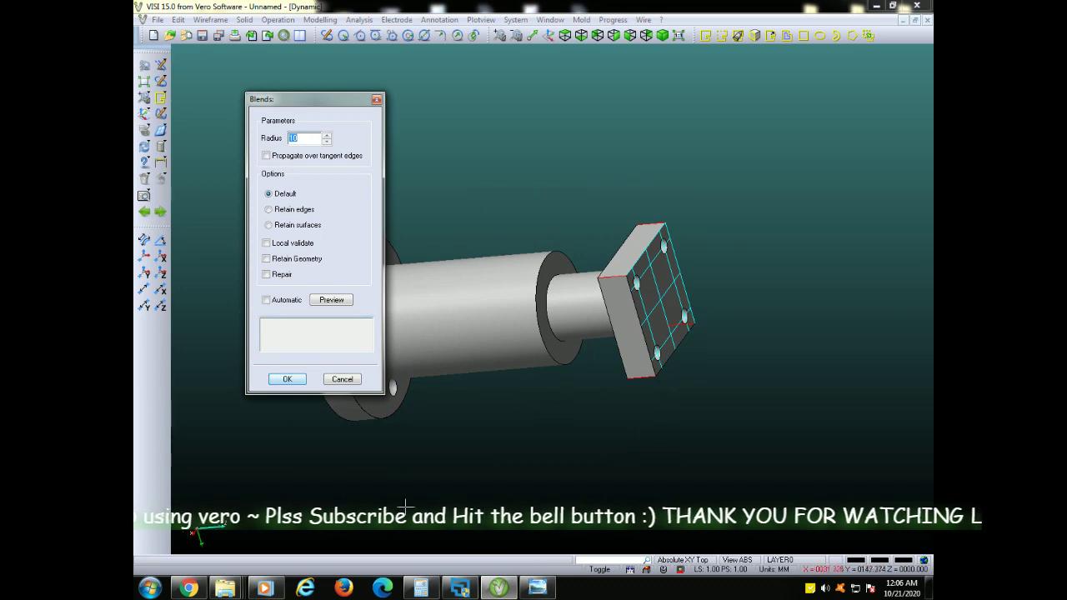
pyautogui.click(537, 589)
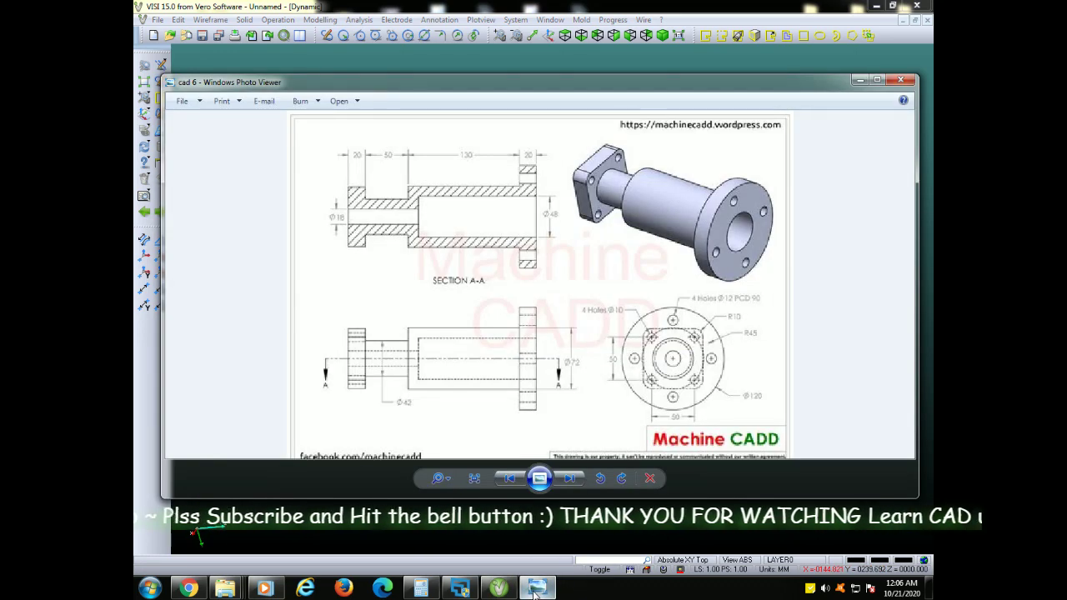
pyautogui.click(537, 589)
pyautogui.click(288, 379)
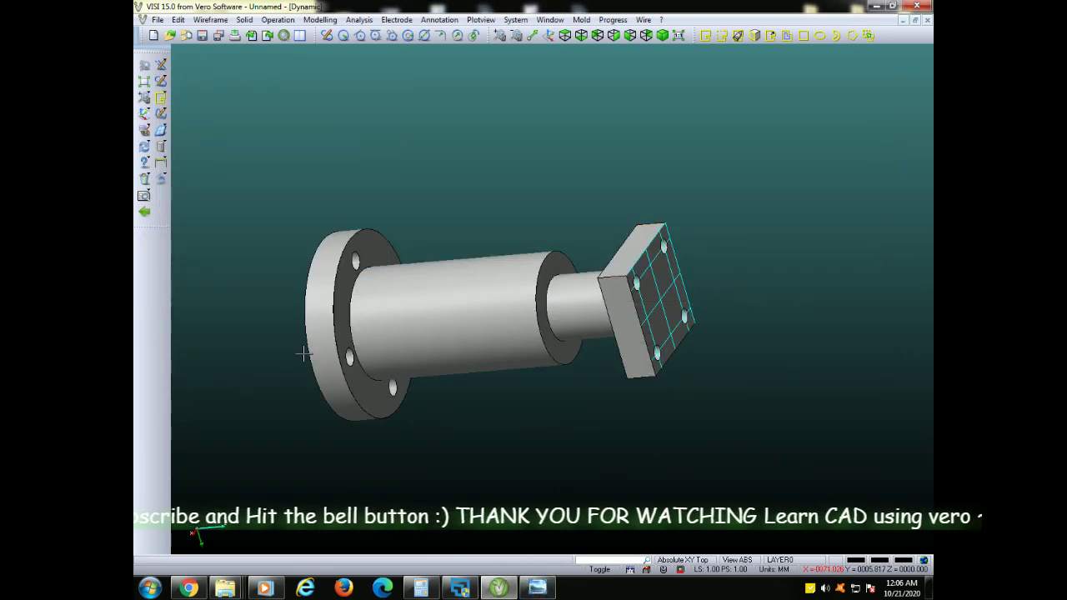
pyautogui.moveTo(731, 309)
pyautogui.mouseDown(button='middle')
pyautogui.moveTo(663, 293)
pyautogui.moveTo(669, 261)
pyautogui.mouseUp(button='middle')
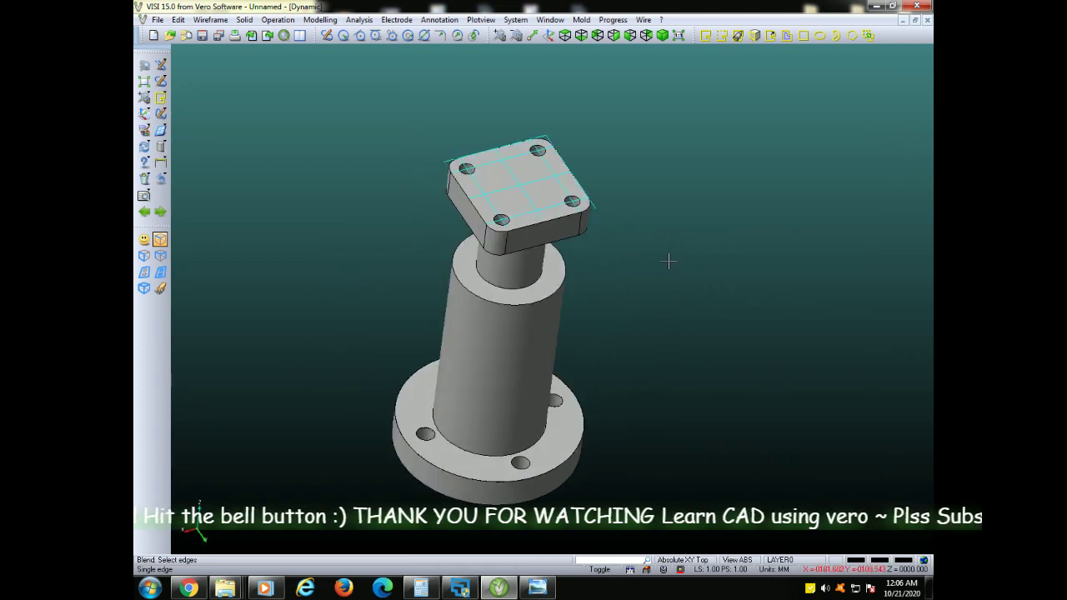
# Erase the leftover circle on the flange end face, then show the 'cad 6' reference drawing.
pyautogui.click(144, 178)
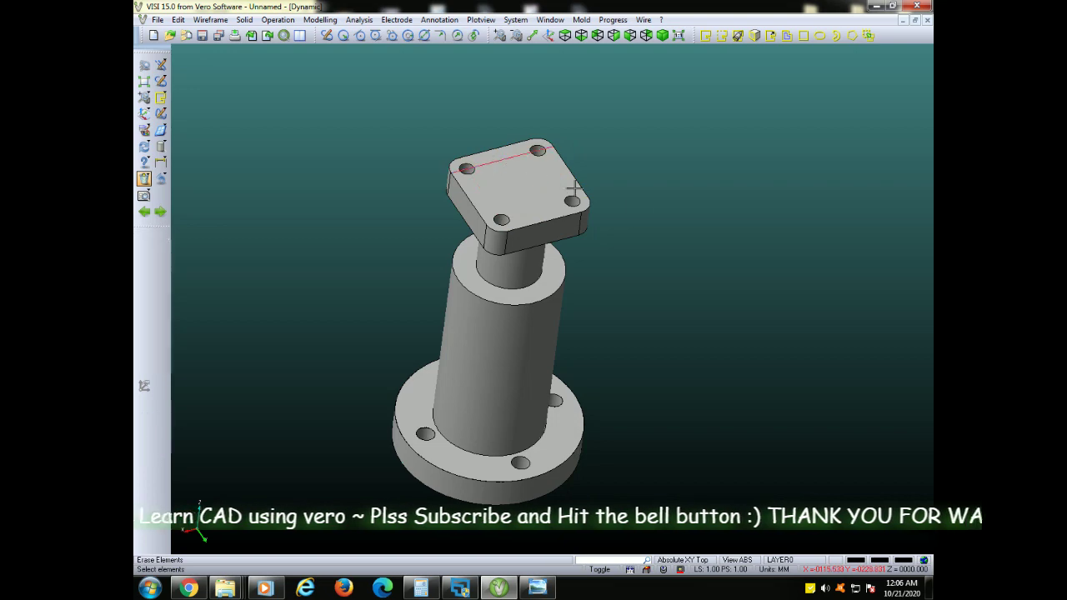
pyautogui.moveTo(686, 237)
pyautogui.mouseDown(button='middle')
pyautogui.moveTo(633, 161)
pyautogui.moveTo(660, 152)
pyautogui.mouseUp(button='middle')
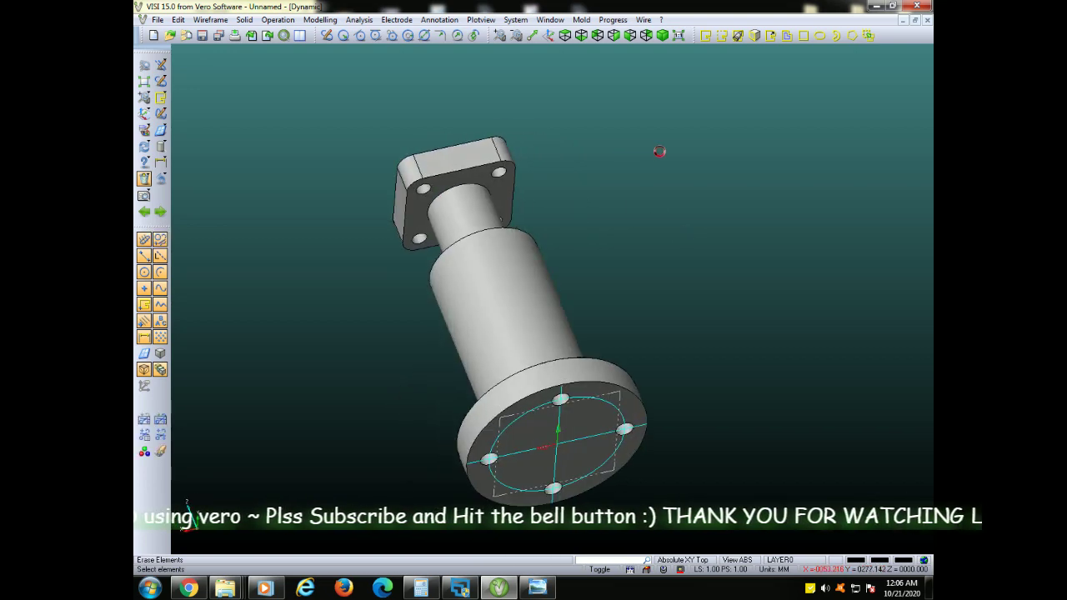
pyautogui.click(611, 406)
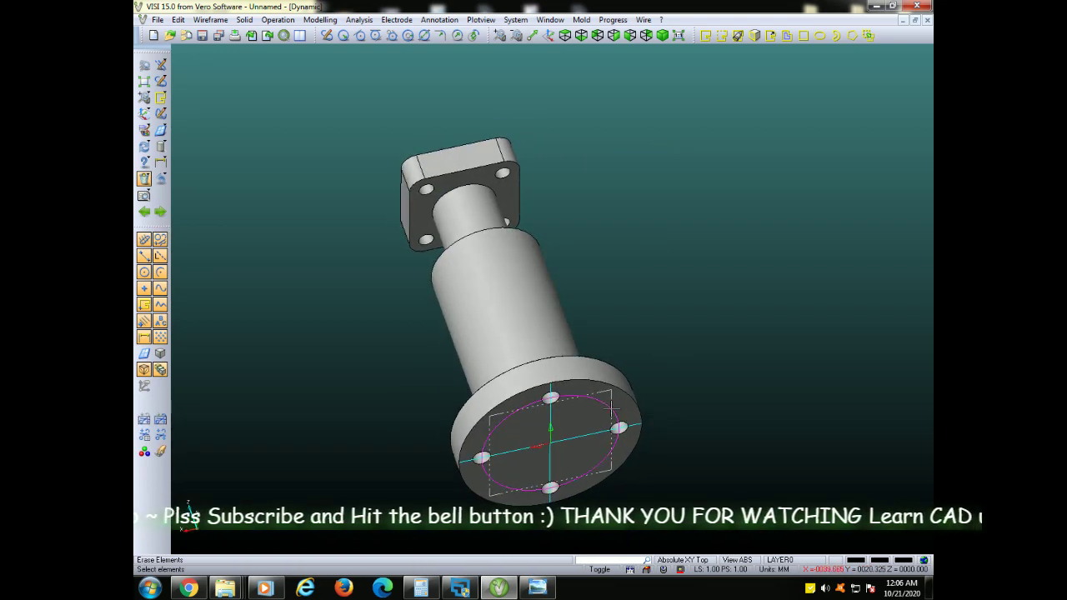
pyautogui.middleClick(651, 375)
pyautogui.moveTo(672, 348); pyautogui.dragTo(674, 312, button='middle')
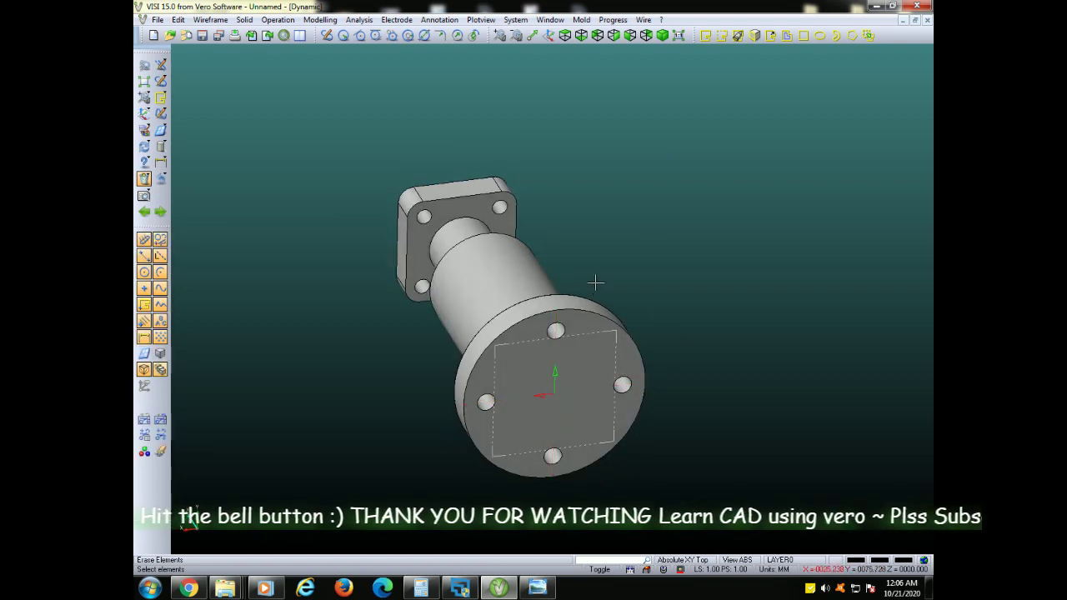
pyautogui.moveTo(595, 281)
pyautogui.mouseDown(button='middle')
pyautogui.moveTo(752, 321)
pyautogui.moveTo(702, 283)
pyautogui.mouseUp(button='middle')
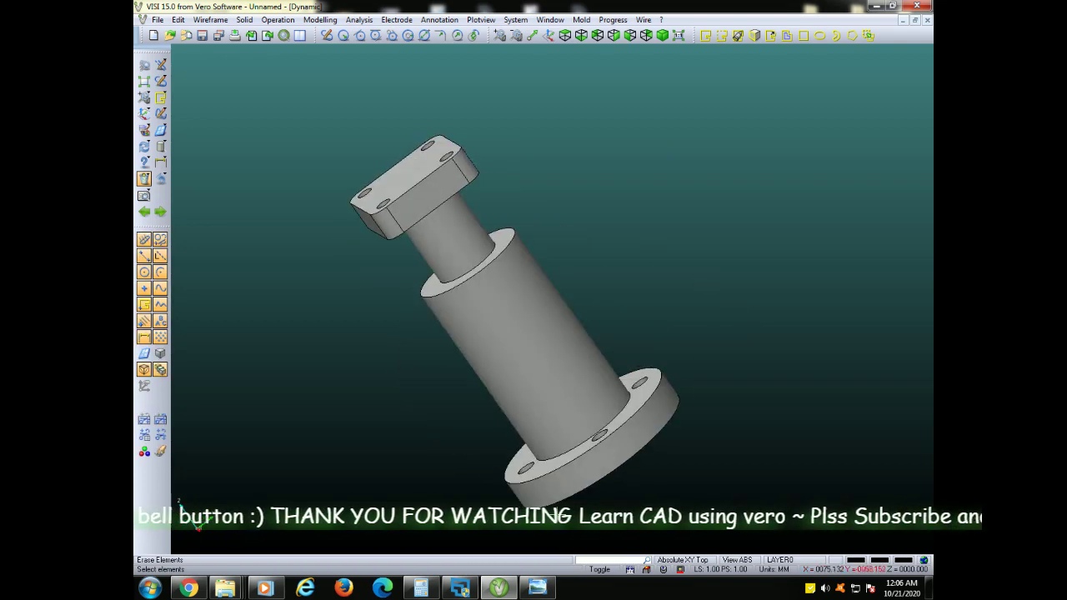
pyautogui.click(538, 589)
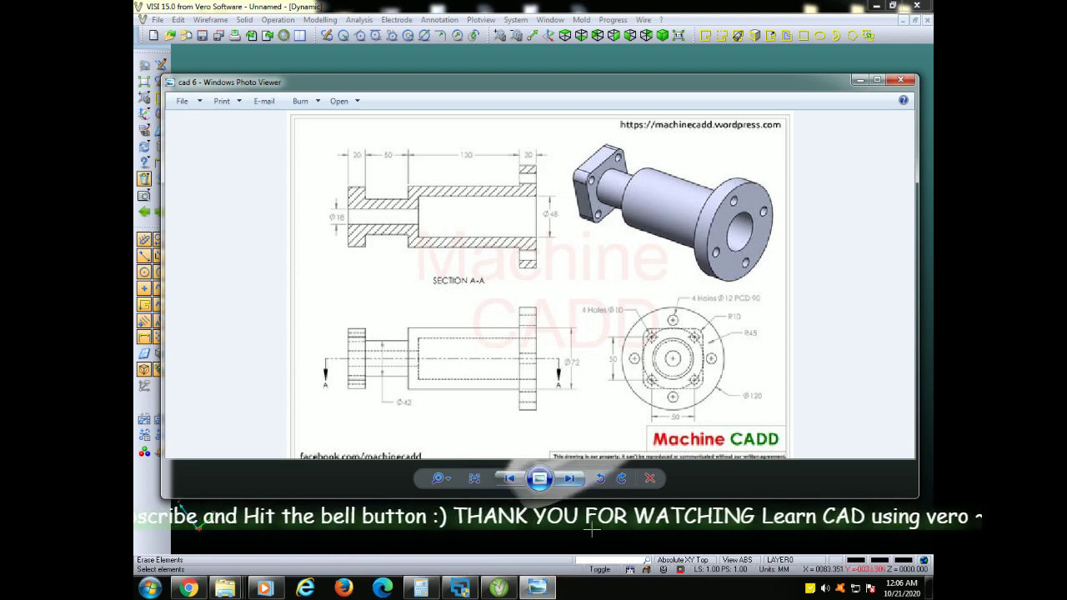
# Create a radius-24, height-140 cylinder from the flange end face along the bushing axis.
pyautogui.click(537, 589)
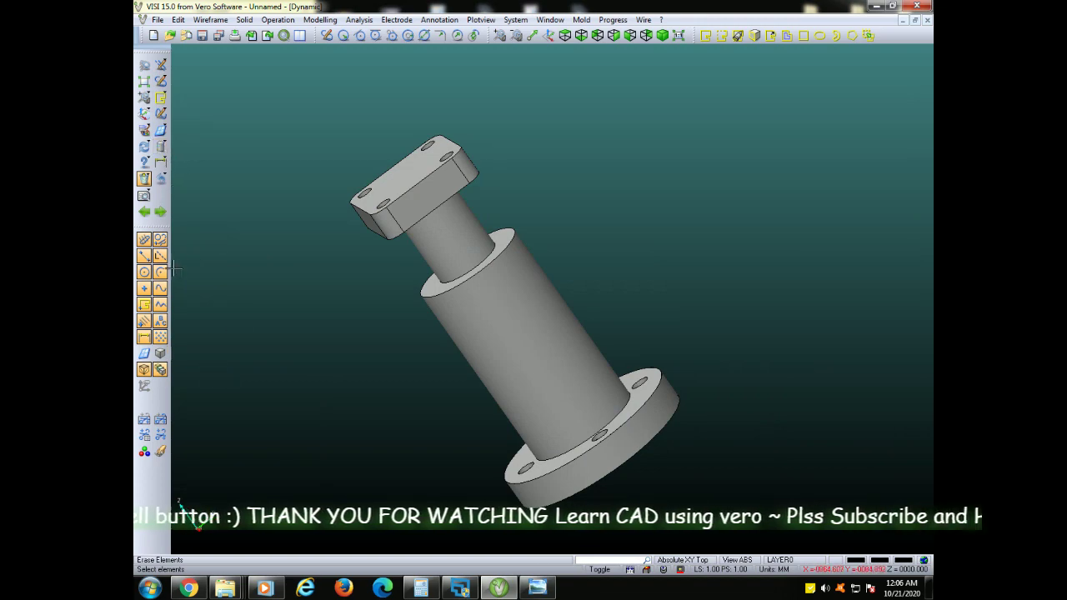
pyautogui.click(161, 146)
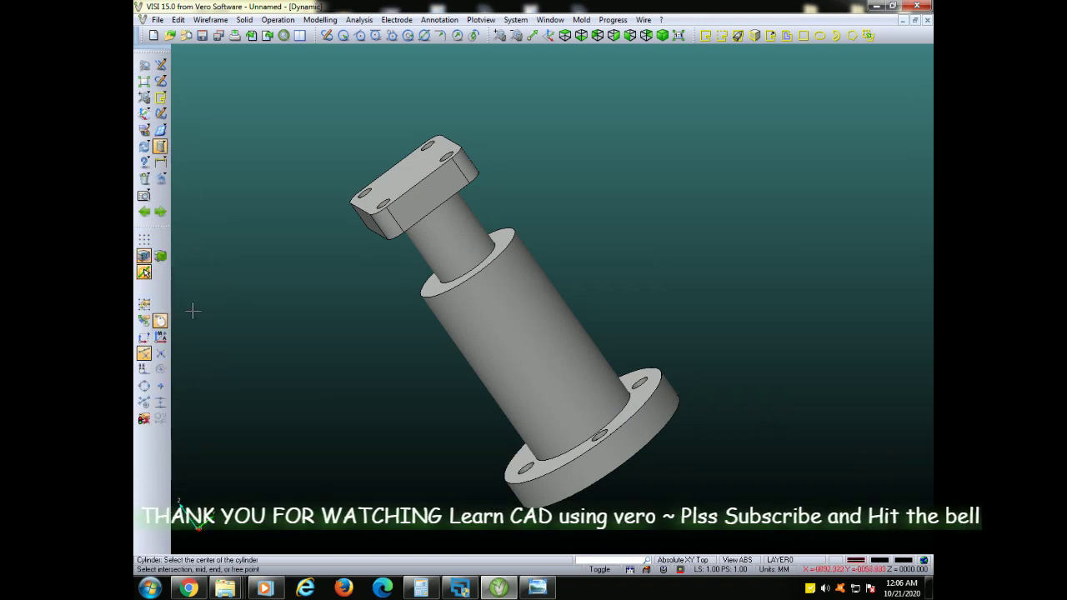
pyautogui.moveTo(353, 357)
pyautogui.mouseDown(button='middle')
pyautogui.moveTo(300, 305)
pyautogui.moveTo(417, 373)
pyautogui.mouseUp(button='middle')
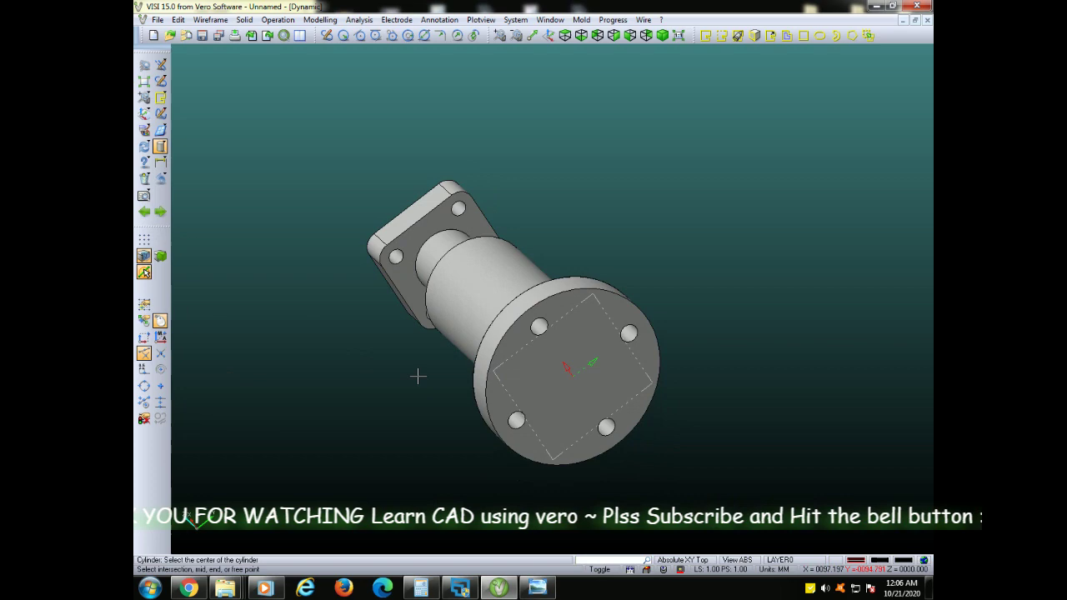
pyautogui.click(571, 377)
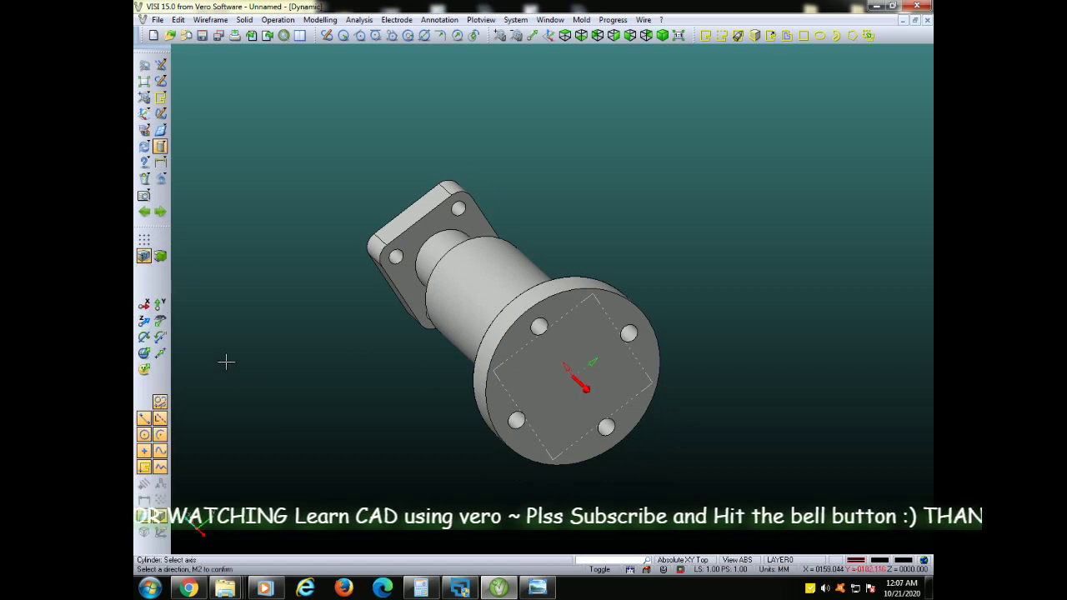
pyautogui.click(161, 337)
pyautogui.moveTo(235, 331)
pyautogui.mouseDown(button='middle')
pyautogui.moveTo(295, 347)
pyautogui.moveTo(289, 325)
pyautogui.mouseUp(button='middle')
pyautogui.click(171, 247)
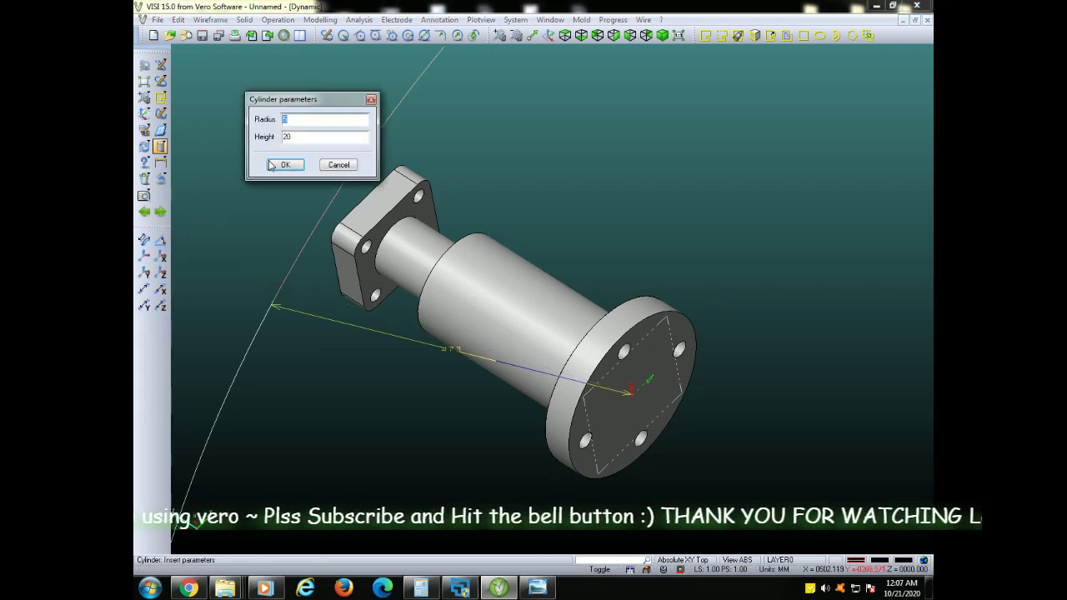
pyautogui.doubleClick(292, 137)
pyautogui.write('140')
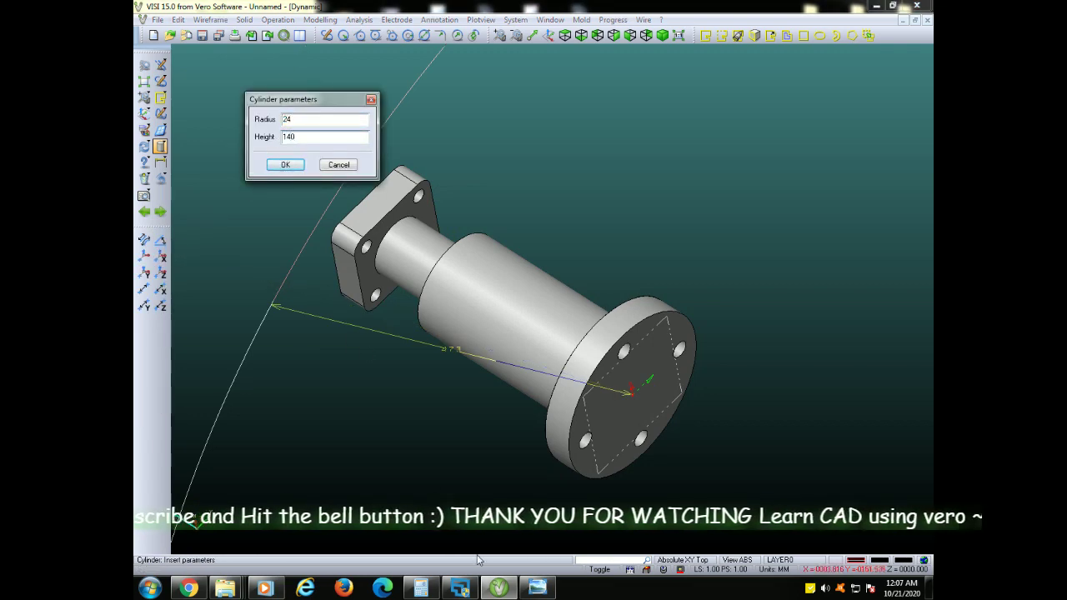
pyautogui.click(538, 589)
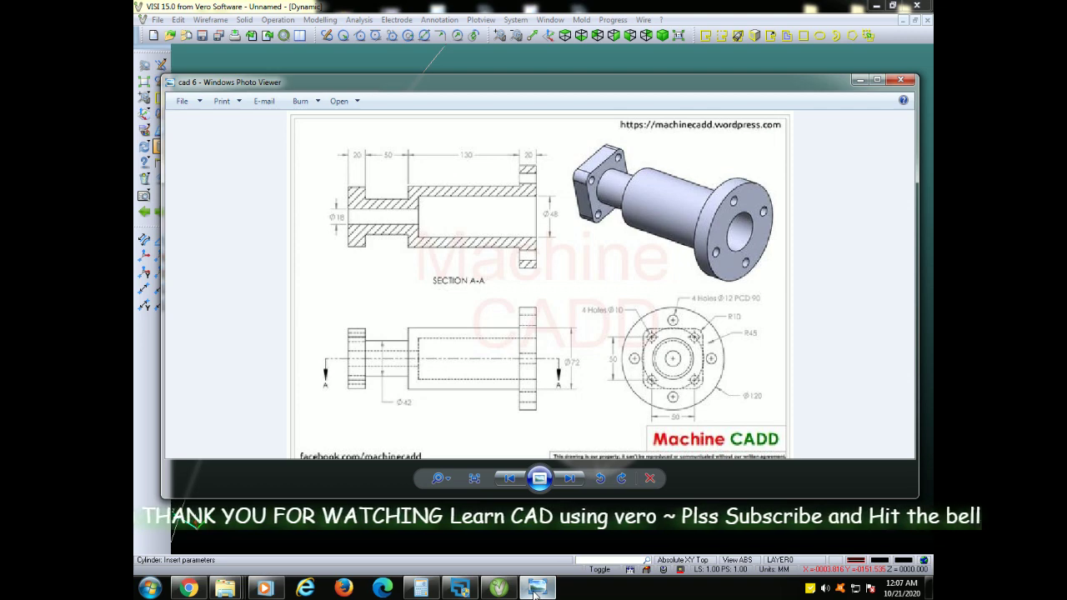
pyautogui.click(538, 588)
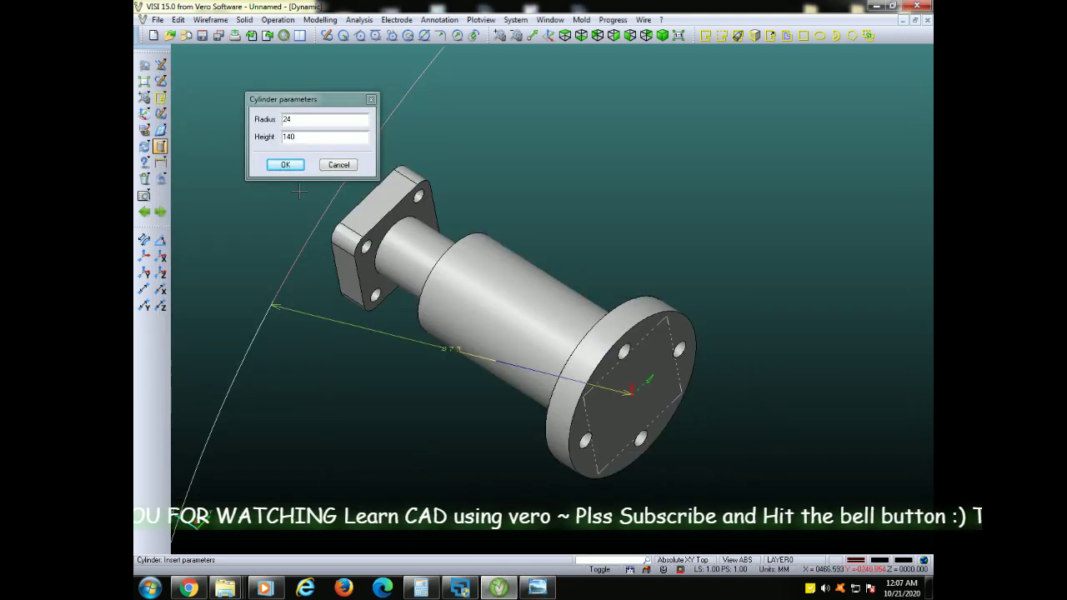
pyautogui.click(282, 166)
pyautogui.moveTo(613, 219)
pyautogui.mouseDown(button='middle')
pyautogui.moveTo(567, 167)
pyautogui.moveTo(545, 181)
pyautogui.moveTo(594, 207)
pyautogui.moveTo(691, 201)
pyautogui.moveTo(720, 164)
pyautogui.moveTo(655, 152)
pyautogui.mouseUp(button='middle')
# Switch the model to wireframe display and orbit to a new orientation.
pyautogui.click(517, 19)
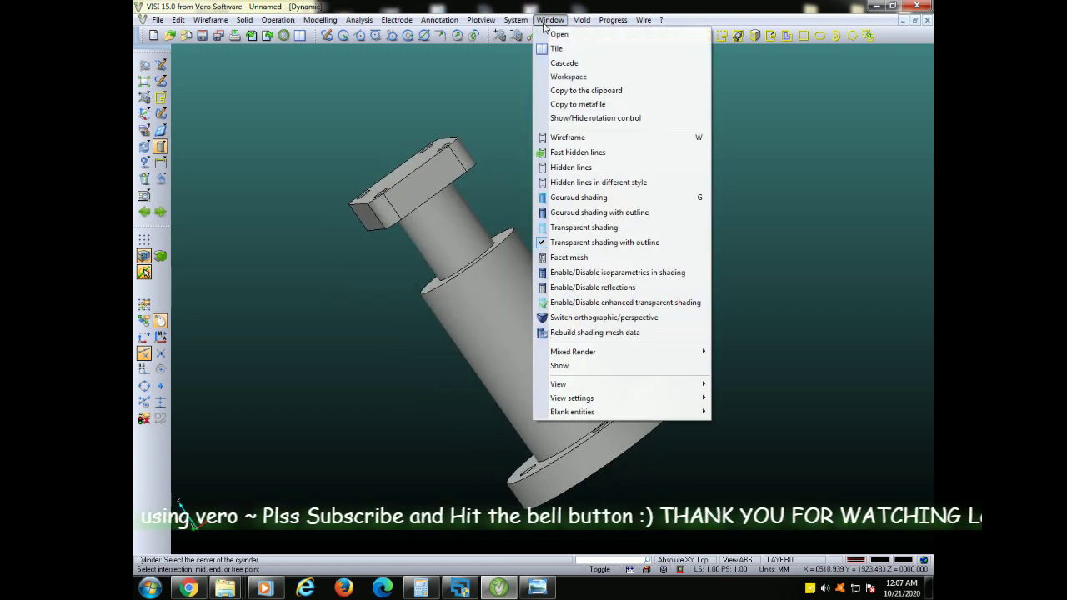
pyautogui.click(602, 138)
pyautogui.moveTo(597, 188)
pyautogui.mouseDown(button='middle')
pyautogui.moveTo(579, 186)
pyautogui.moveTo(568, 200)
pyautogui.mouseUp(button='middle')
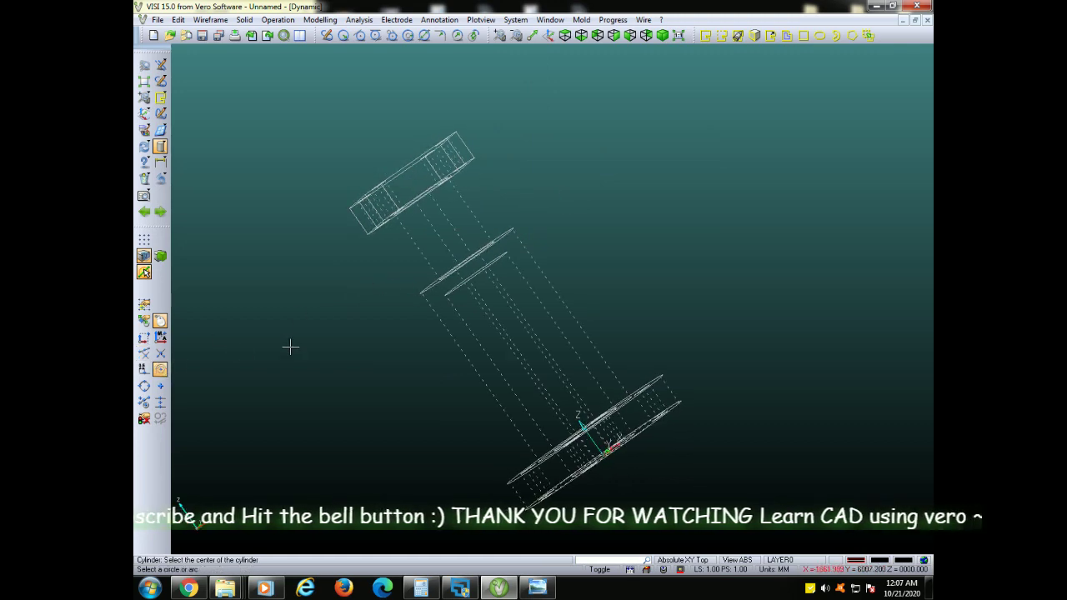
pyautogui.moveTo(289, 348)
pyautogui.mouseDown(button='middle')
pyautogui.moveTo(355, 324)
pyautogui.moveTo(338, 316)
pyautogui.mouseUp(button='middle')
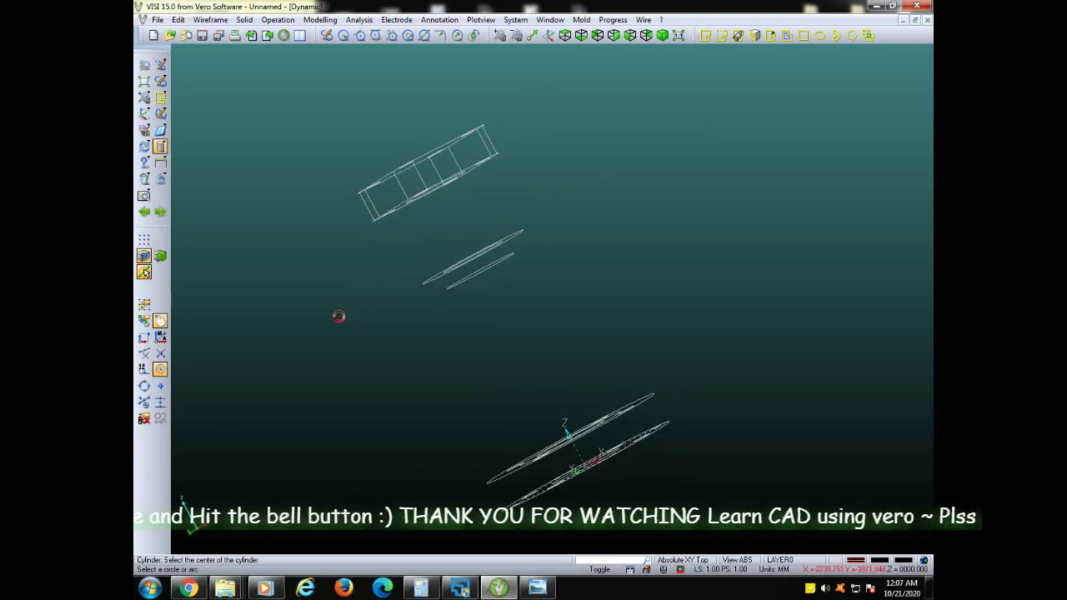
# Add a radius-9 cylinder centred on the bore circle along the bushing axis.
pyautogui.click(485, 270)
pyautogui.moveTo(612, 231)
pyautogui.mouseDown(button='middle')
pyautogui.moveTo(664, 236)
pyautogui.moveTo(639, 234)
pyautogui.mouseUp(button='middle')
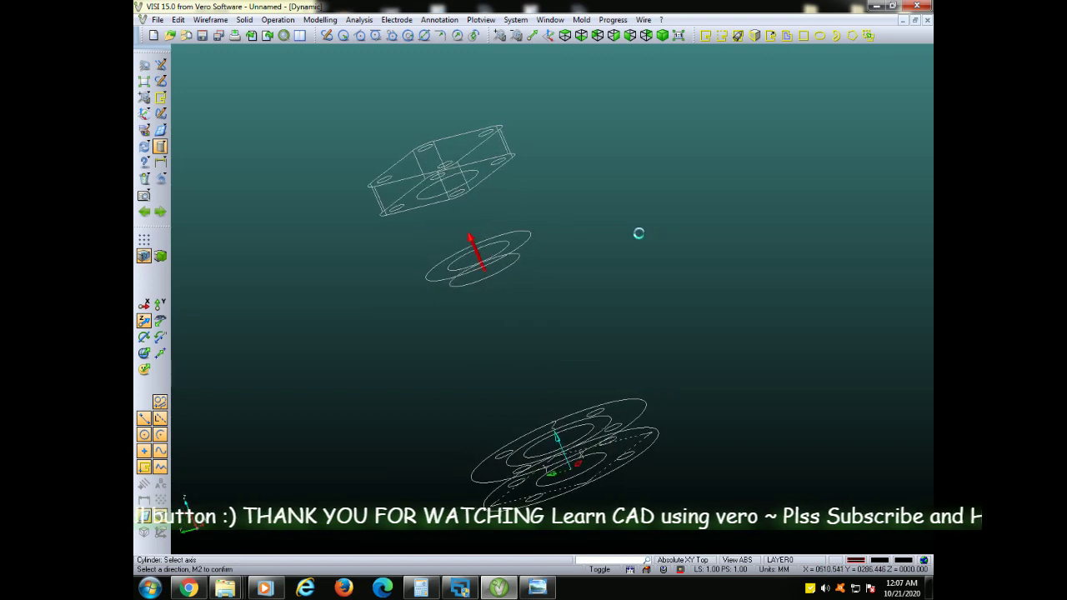
pyautogui.click(537, 589)
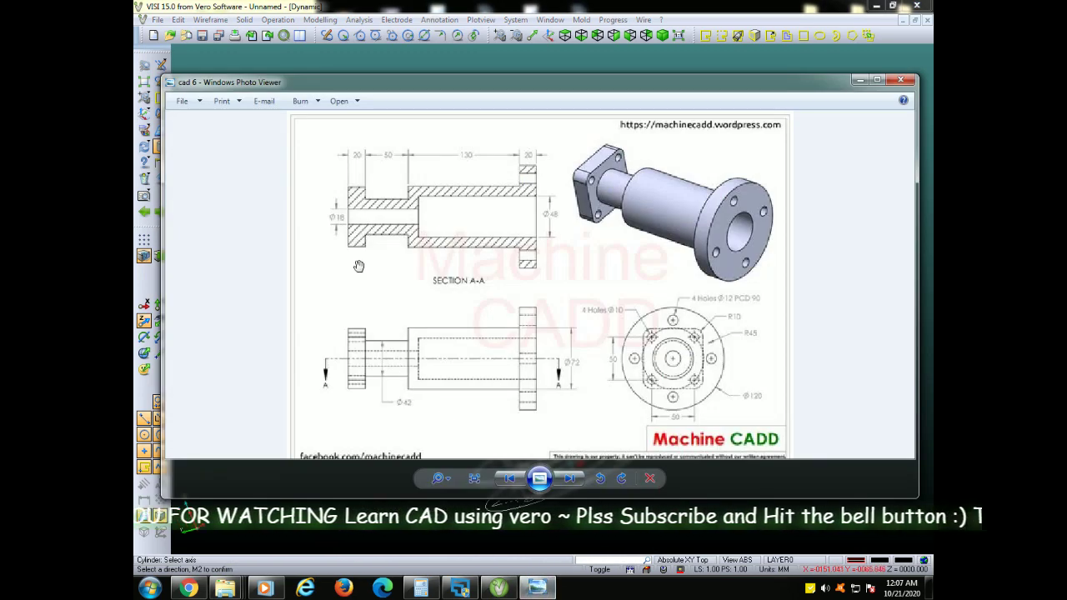
pyautogui.scroll(2, 337, 232)
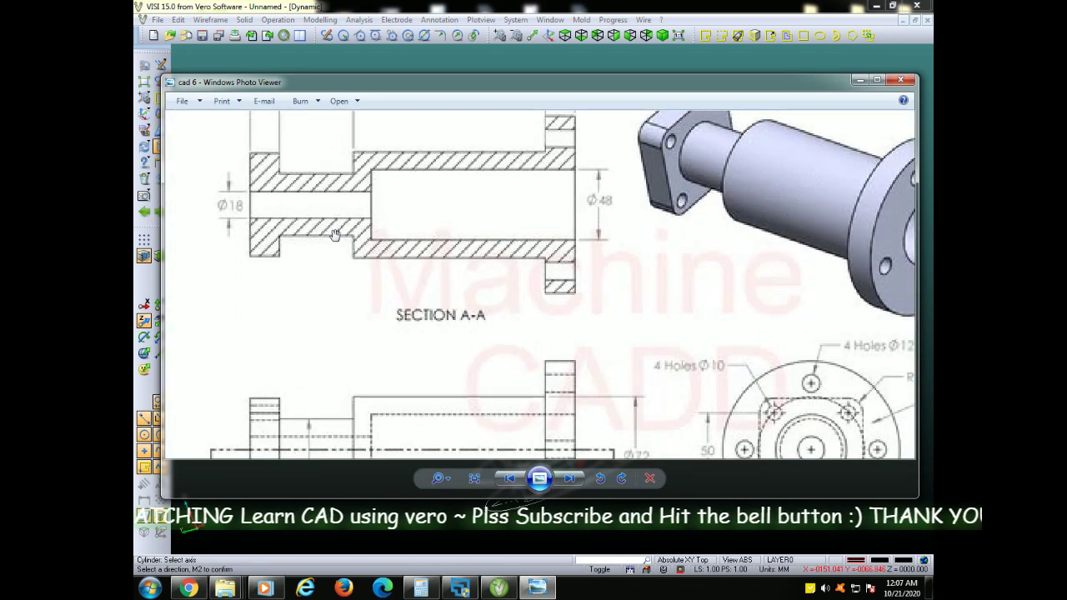
pyautogui.scroll(-3, 257, 242)
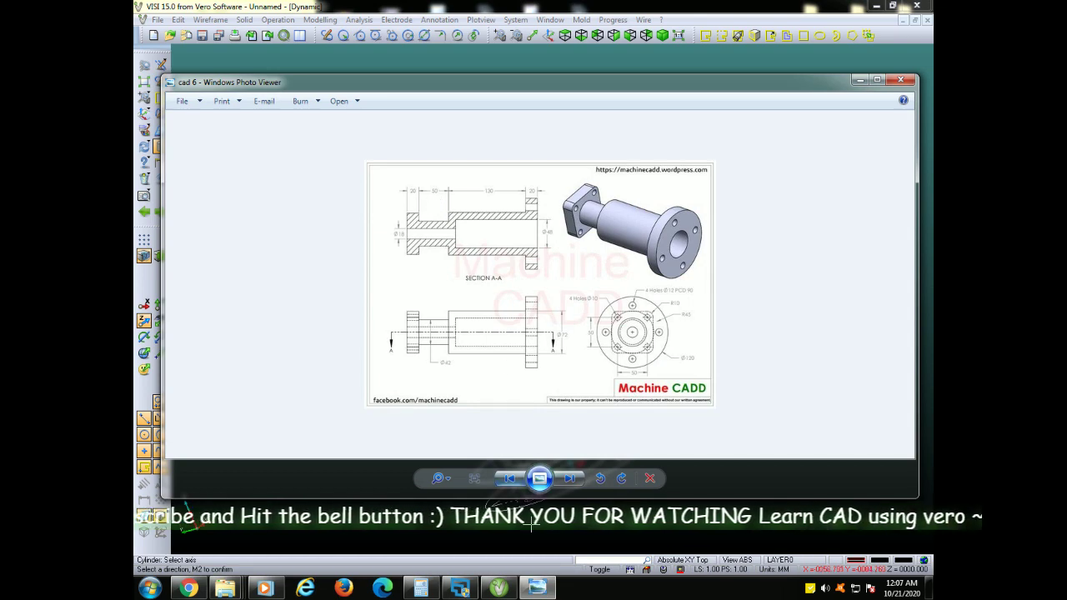
pyautogui.click(537, 588)
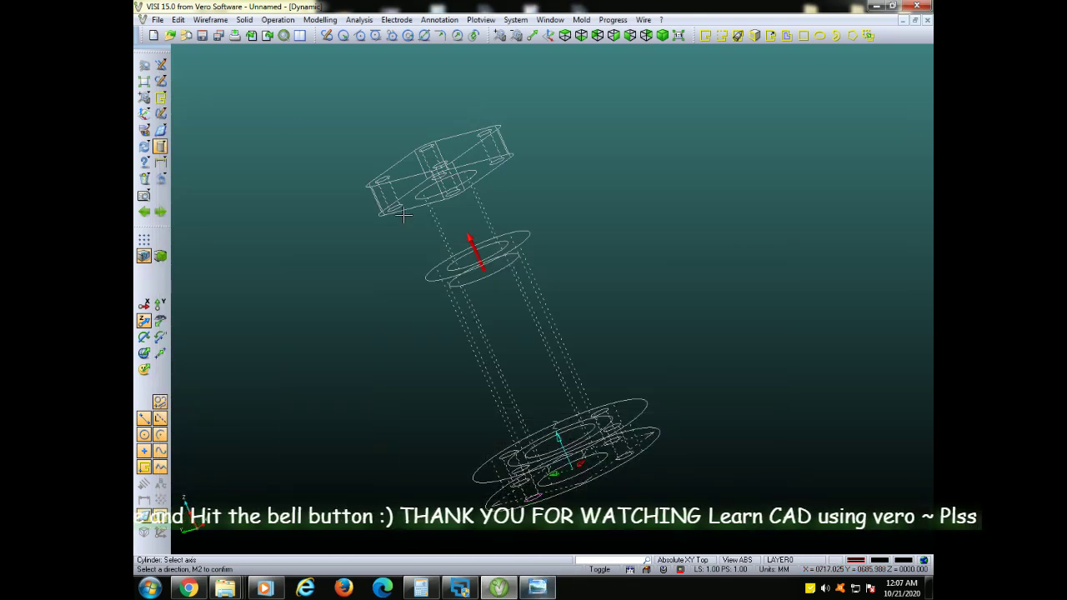
pyautogui.middleClick(258, 274)
pyautogui.click(160, 241)
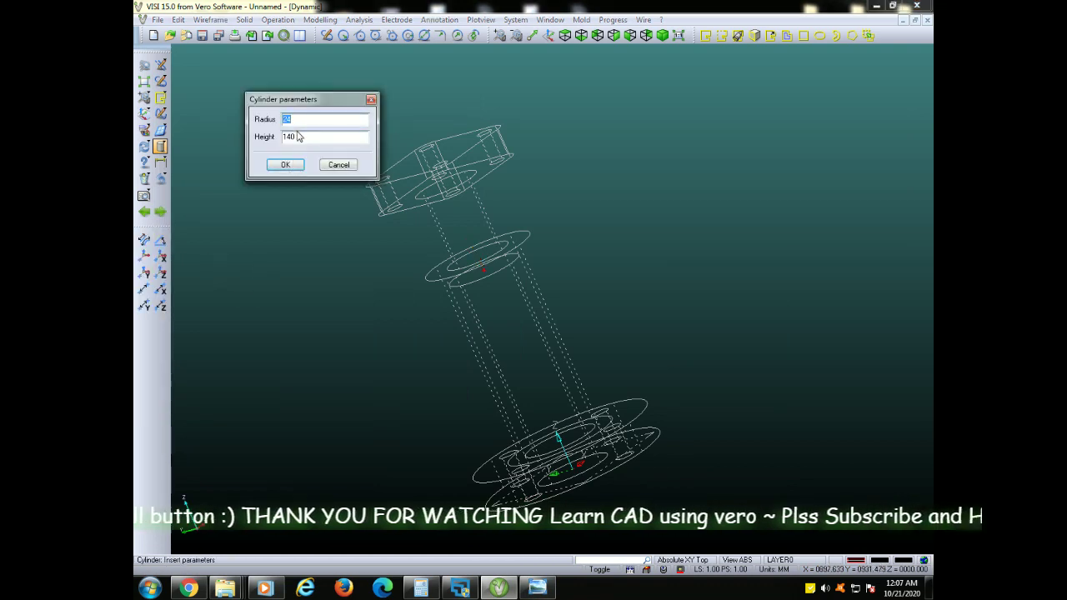
pyautogui.press('Tab')
pyautogui.write('80')
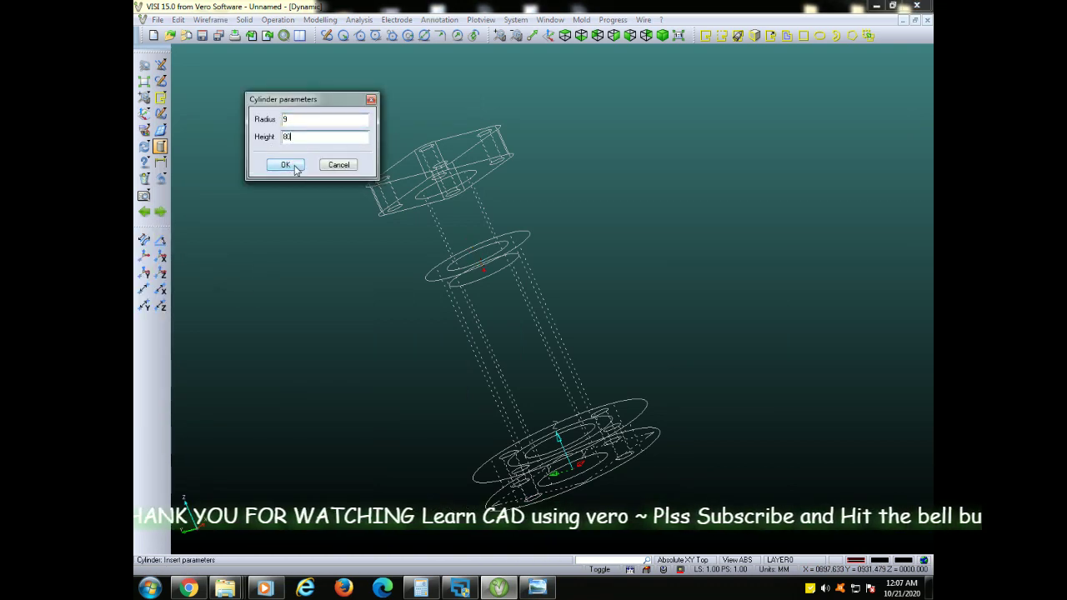
pyautogui.click(286, 165)
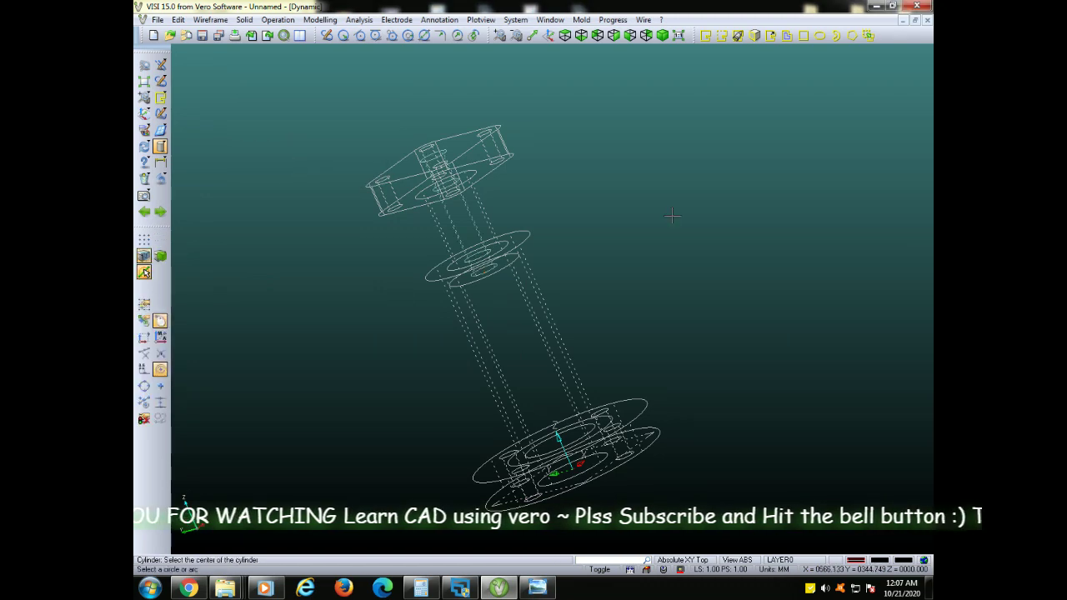
pyautogui.moveTo(672, 216)
pyautogui.mouseDown(button='middle')
pyautogui.moveTo(633, 234)
pyautogui.moveTo(740, 257)
pyautogui.moveTo(661, 294)
pyautogui.mouseUp(button='middle')
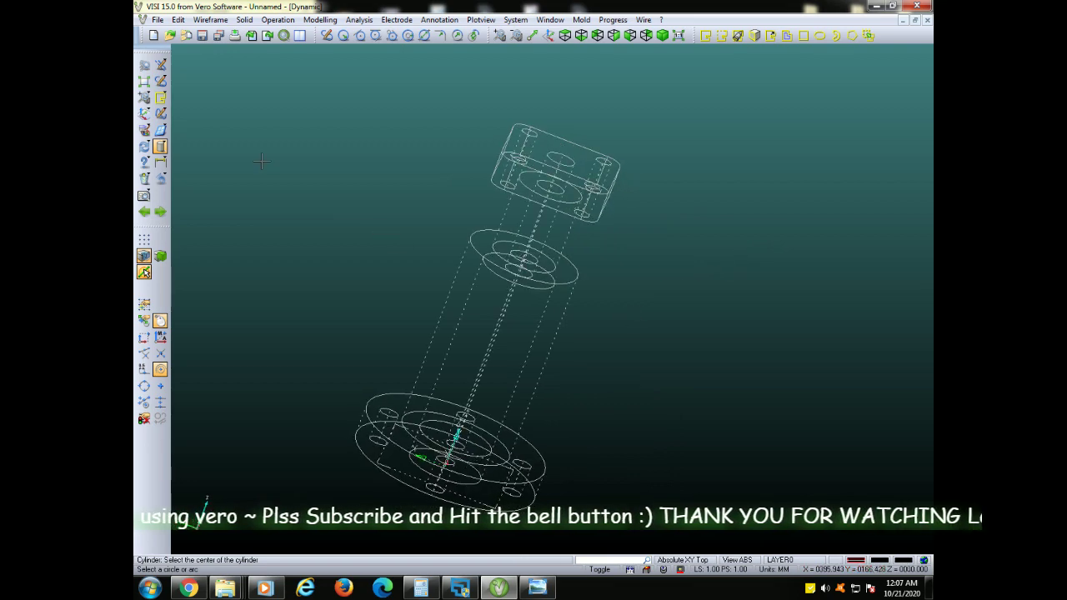
# Return the model to Gouraud shaded display with outline.
pyautogui.click(143, 130)
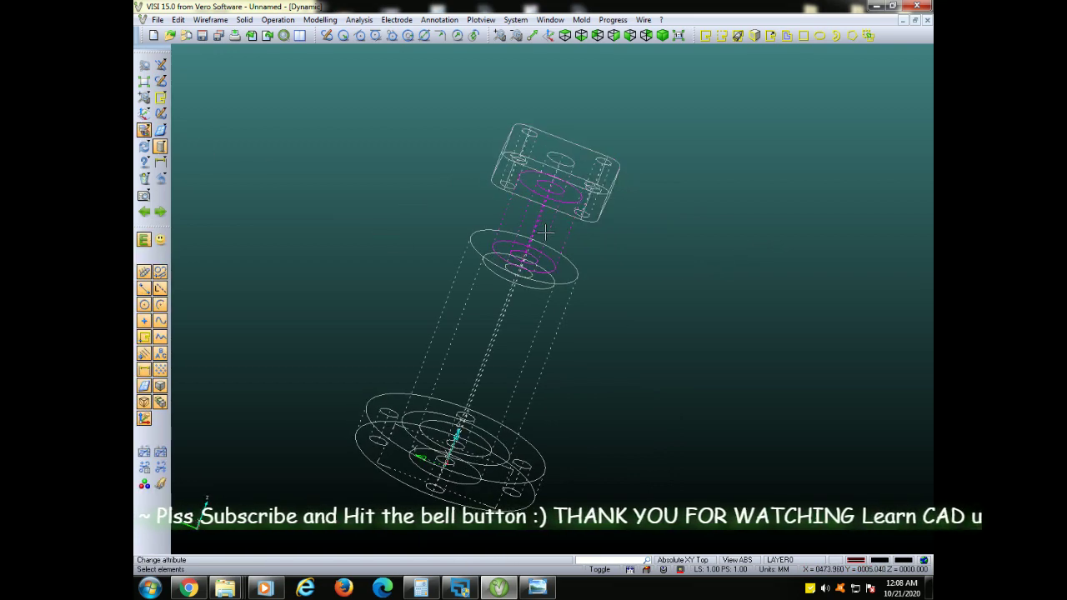
pyautogui.press('Escape')
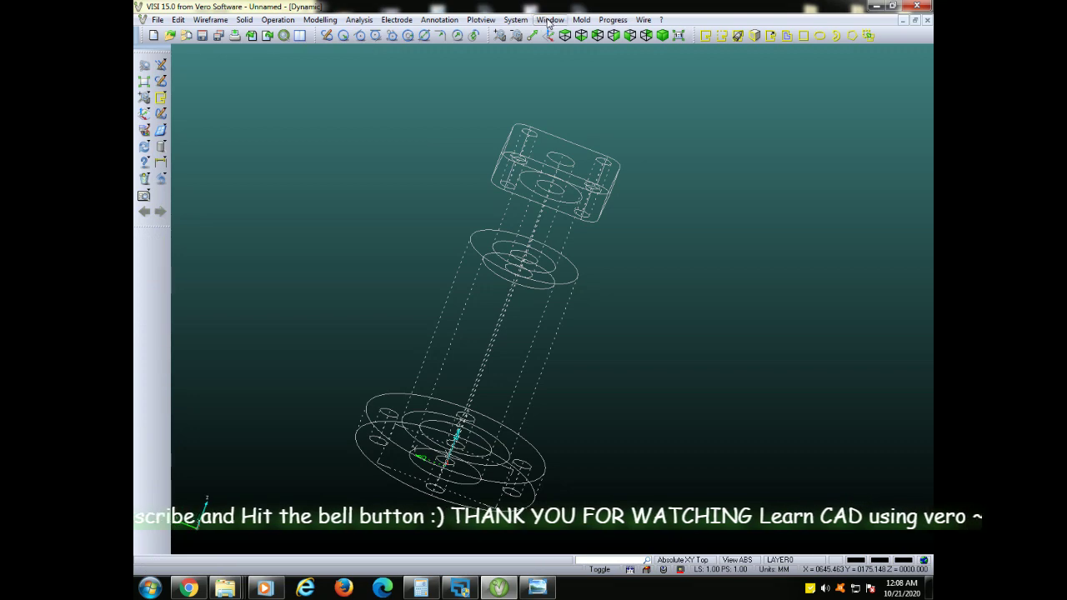
pyautogui.click(550, 20)
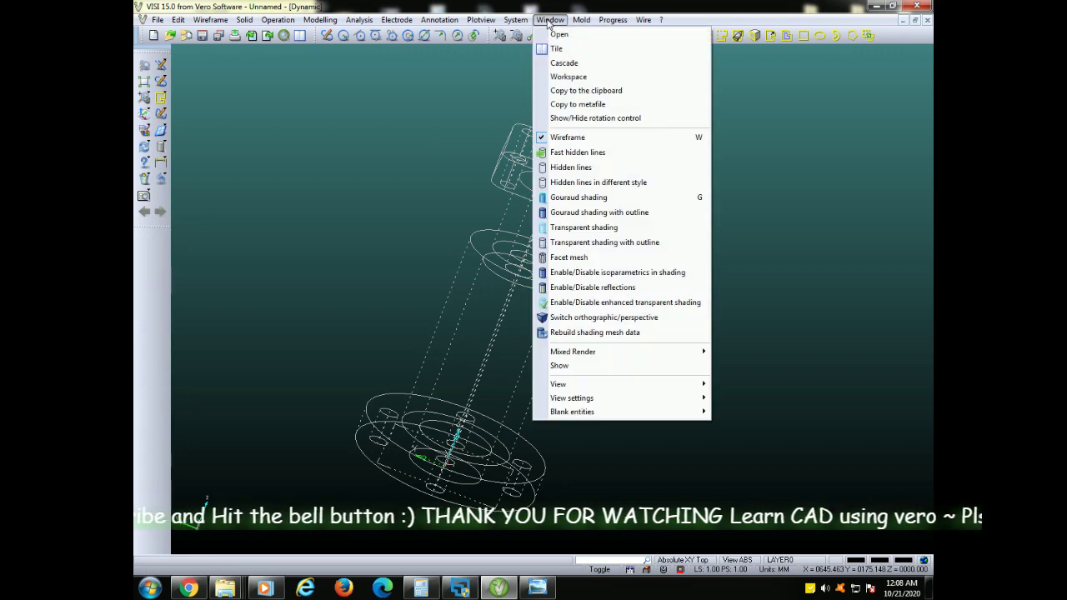
pyautogui.click(608, 242)
pyautogui.moveTo(603, 295)
pyautogui.mouseDown(button='middle')
pyautogui.moveTo(578, 333)
pyautogui.moveTo(519, 172)
pyautogui.moveTo(700, 136)
pyautogui.moveTo(743, 147)
pyautogui.moveTo(709, 124)
pyautogui.moveTo(597, 145)
pyautogui.moveTo(433, 224)
pyautogui.moveTo(432, 206)
pyautogui.mouseUp(button='middle')
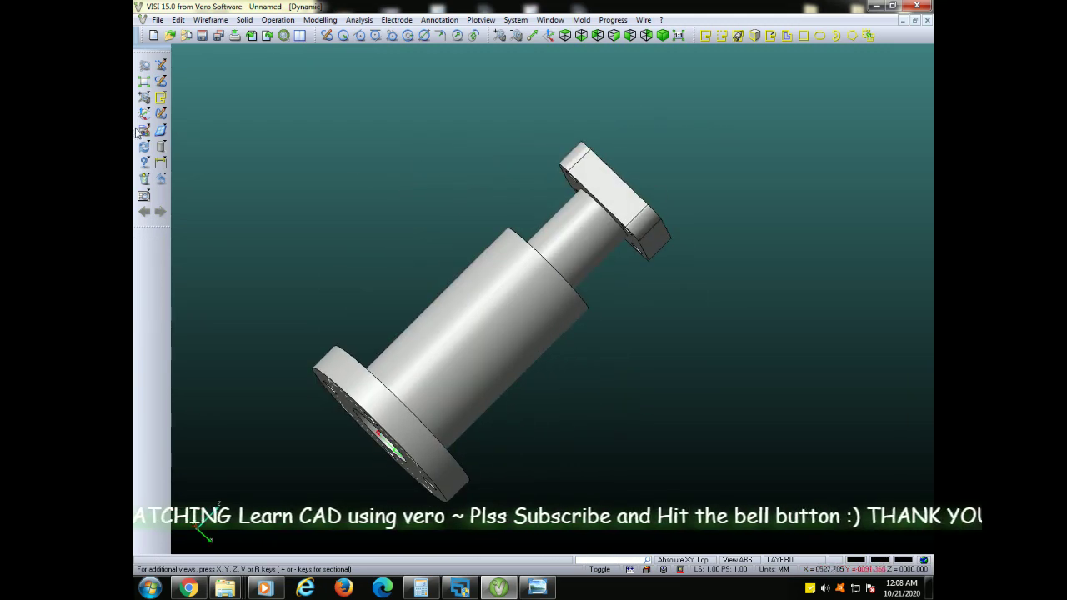
# Unite the block target body with the remaining body into one solid and inspect the result.
pyautogui.click(278, 19)
pyautogui.click(284, 35)
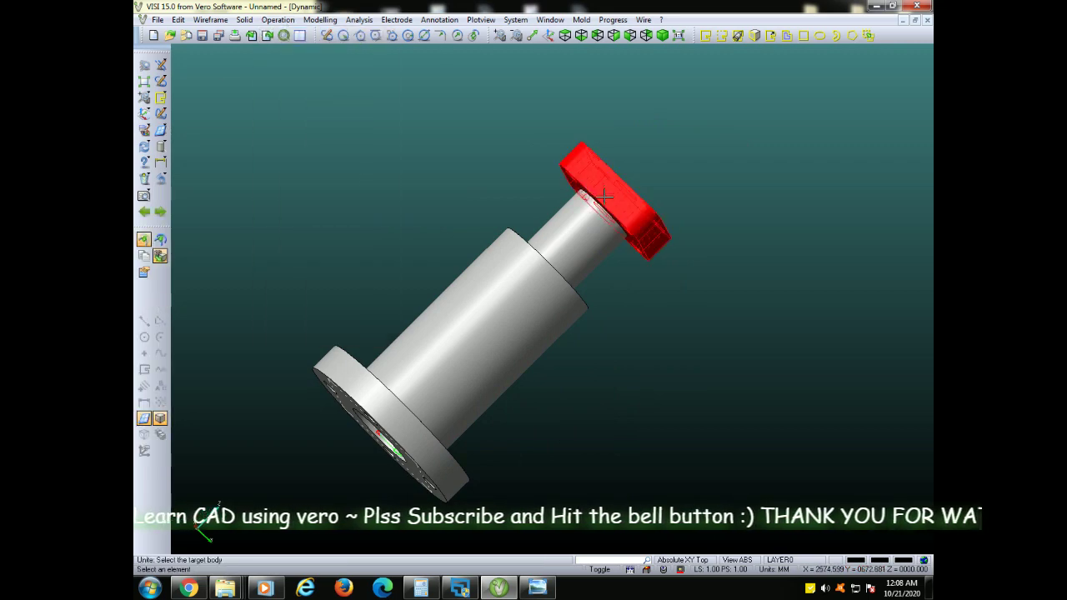
pyautogui.click(590, 231)
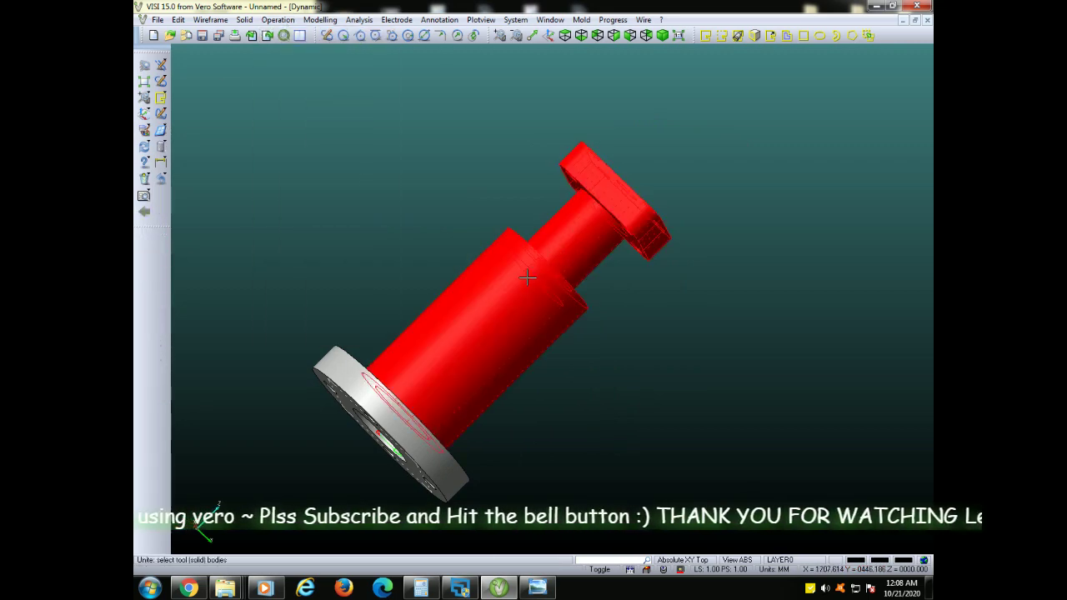
pyautogui.click(511, 337)
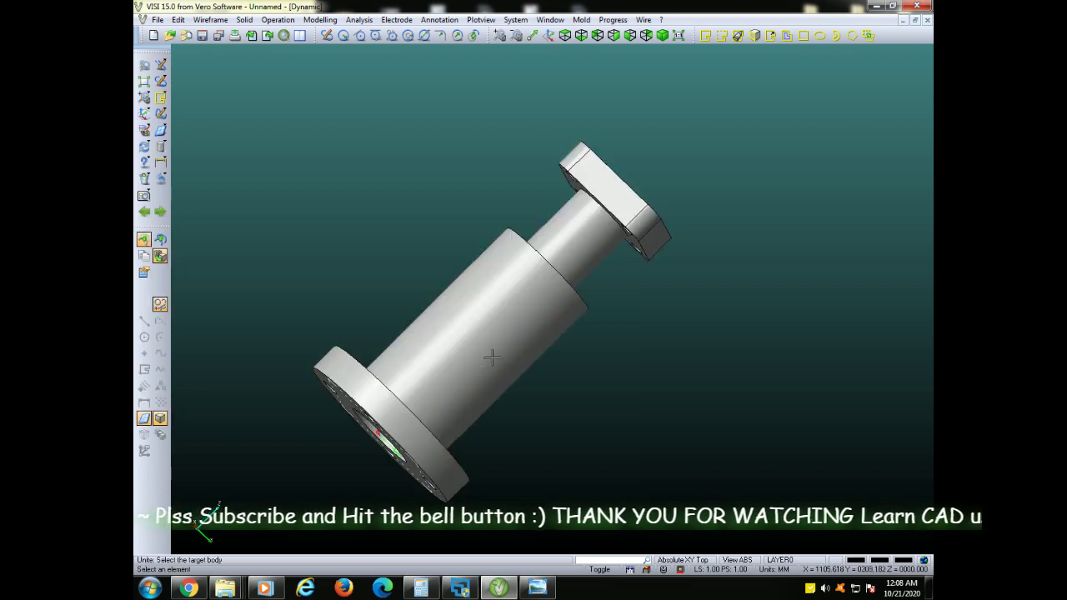
pyautogui.moveTo(512, 337)
pyautogui.mouseDown(button='middle')
pyautogui.moveTo(523, 336)
pyautogui.moveTo(464, 376)
pyautogui.moveTo(423, 353)
pyautogui.moveTo(503, 331)
pyautogui.moveTo(488, 434)
pyautogui.mouseUp(button='middle')
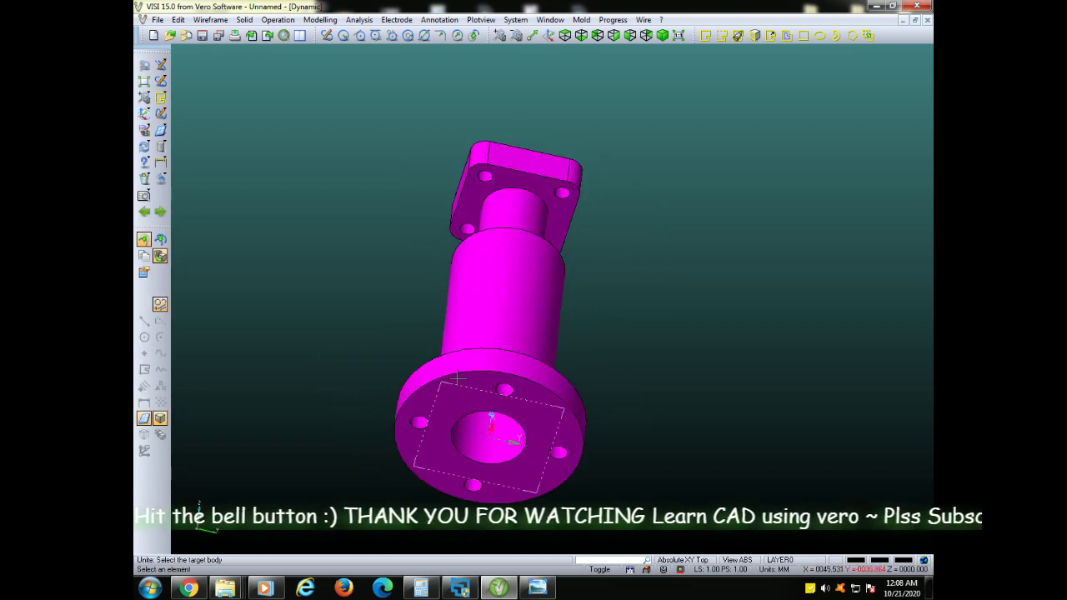
pyautogui.moveTo(505, 374)
pyautogui.mouseDown(button='middle')
pyautogui.moveTo(626, 362)
pyautogui.moveTo(570, 322)
pyautogui.moveTo(569, 255)
pyautogui.moveTo(508, 258)
pyautogui.moveTo(467, 241)
pyautogui.moveTo(606, 278)
pyautogui.moveTo(502, 354)
pyautogui.mouseUp(button='middle')
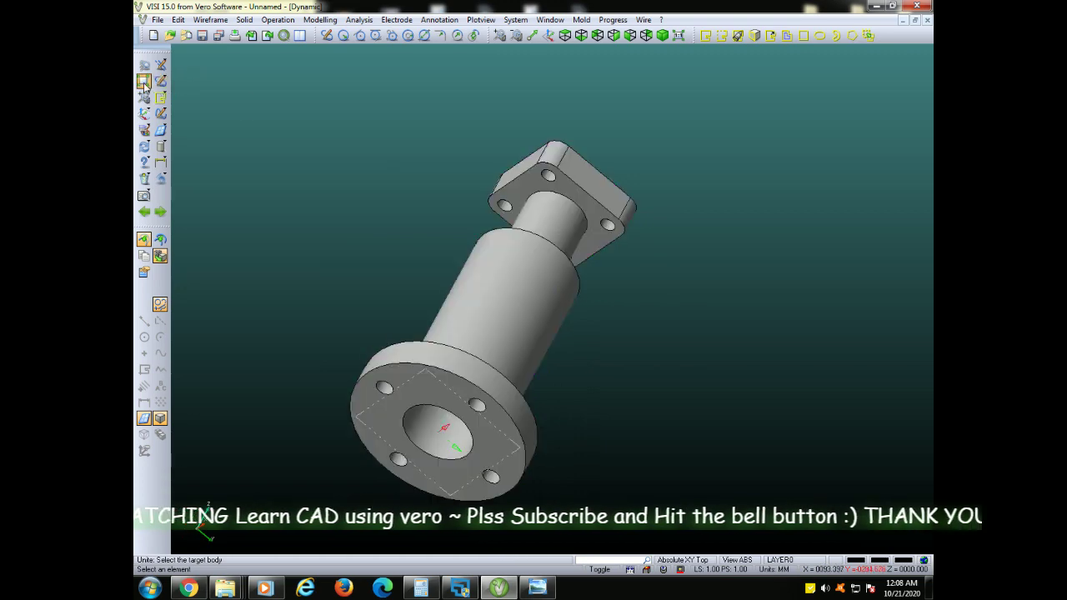
pyautogui.scroll(2, 542, 279)
pyautogui.scroll(-1, 603, 305)
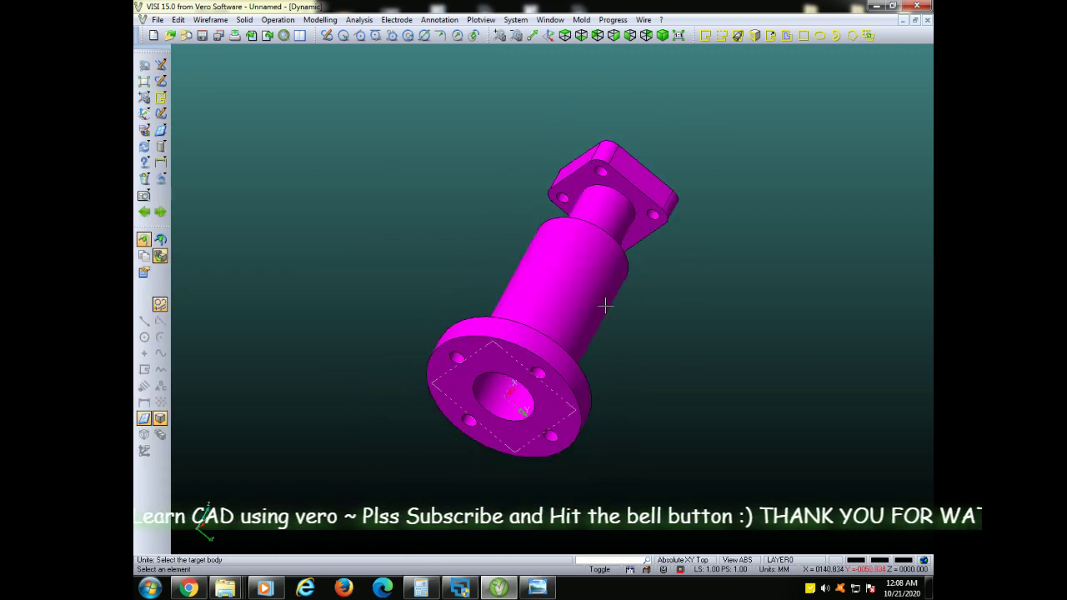
pyautogui.scroll(-1, 638, 309)
pyautogui.scroll(2, 676, 301)
pyautogui.moveTo(631, 313)
pyautogui.mouseDown(button='middle')
pyautogui.moveTo(551, 336)
pyautogui.moveTo(484, 336)
pyautogui.moveTo(604, 339)
pyautogui.mouseUp(button='middle')
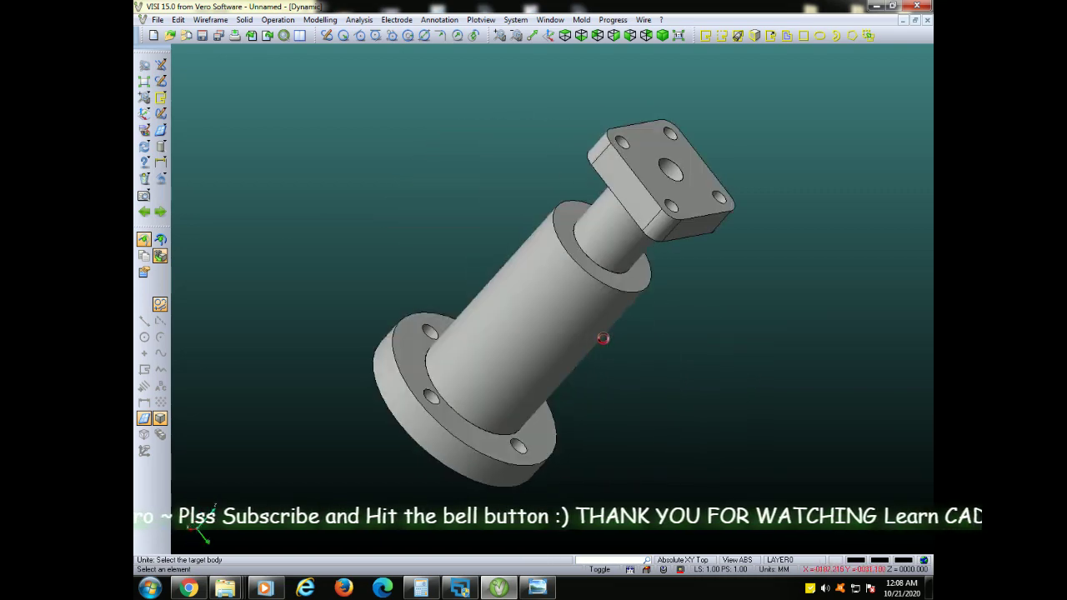
pyautogui.click(540, 589)
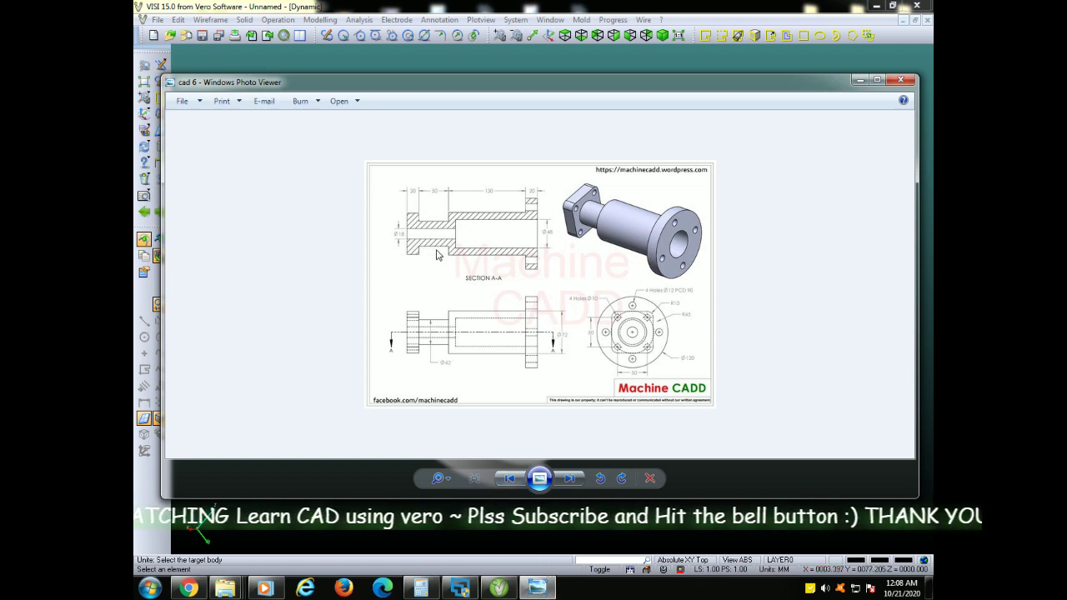
pyautogui.click(538, 589)
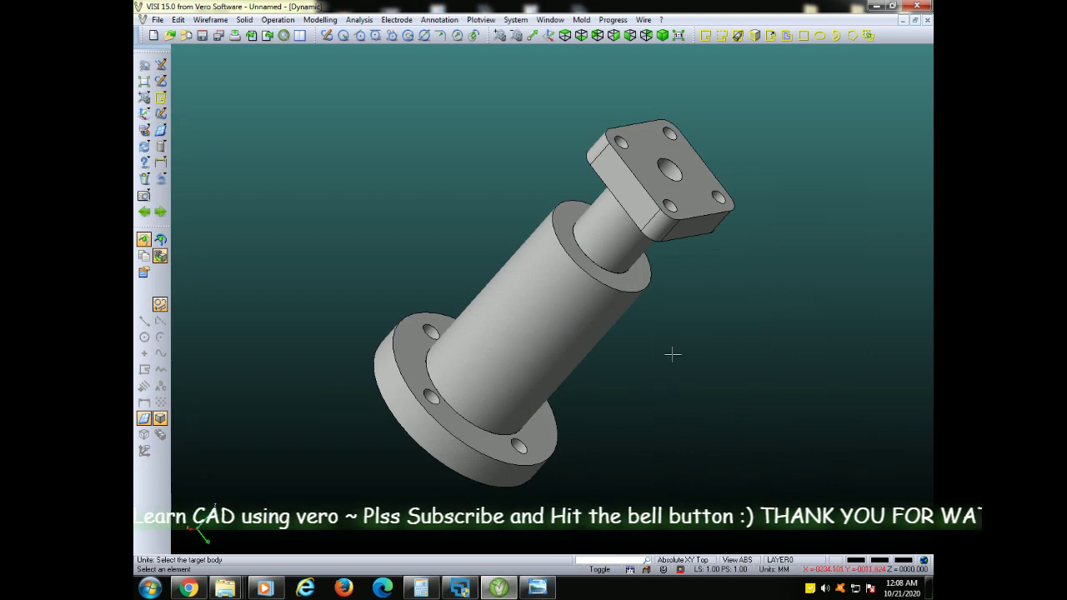
pyautogui.moveTo(672, 353)
pyautogui.mouseDown(button='middle')
pyautogui.moveTo(625, 372)
pyautogui.moveTo(614, 388)
pyautogui.moveTo(622, 402)
pyautogui.moveTo(600, 359)
pyautogui.moveTo(550, 330)
pyautogui.moveTo(575, 312)
pyautogui.moveTo(739, 281)
pyautogui.moveTo(803, 295)
pyautogui.moveTo(838, 328)
pyautogui.mouseUp(button='middle')
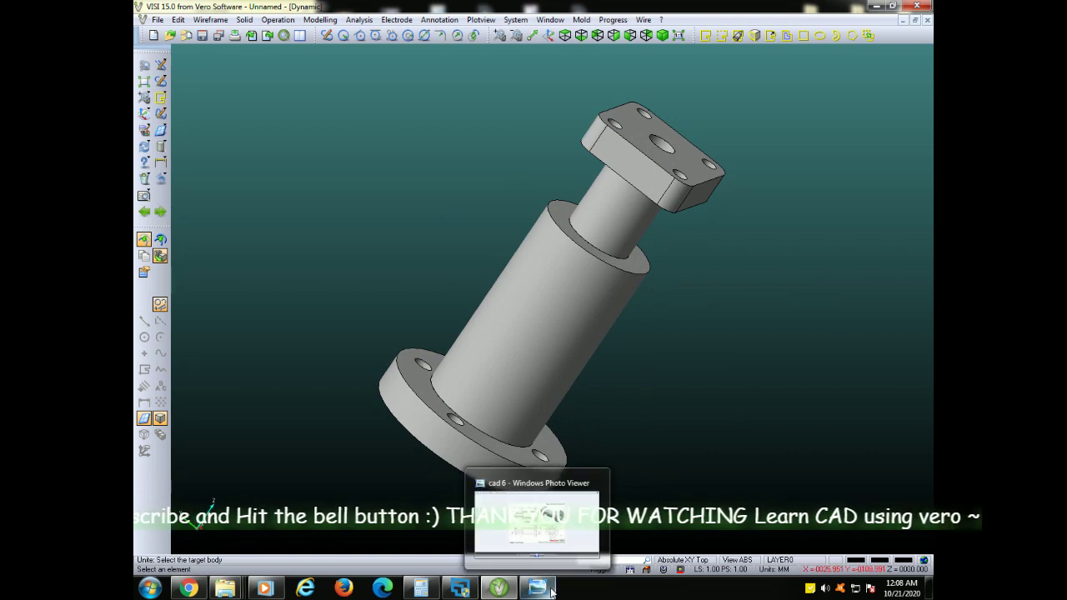